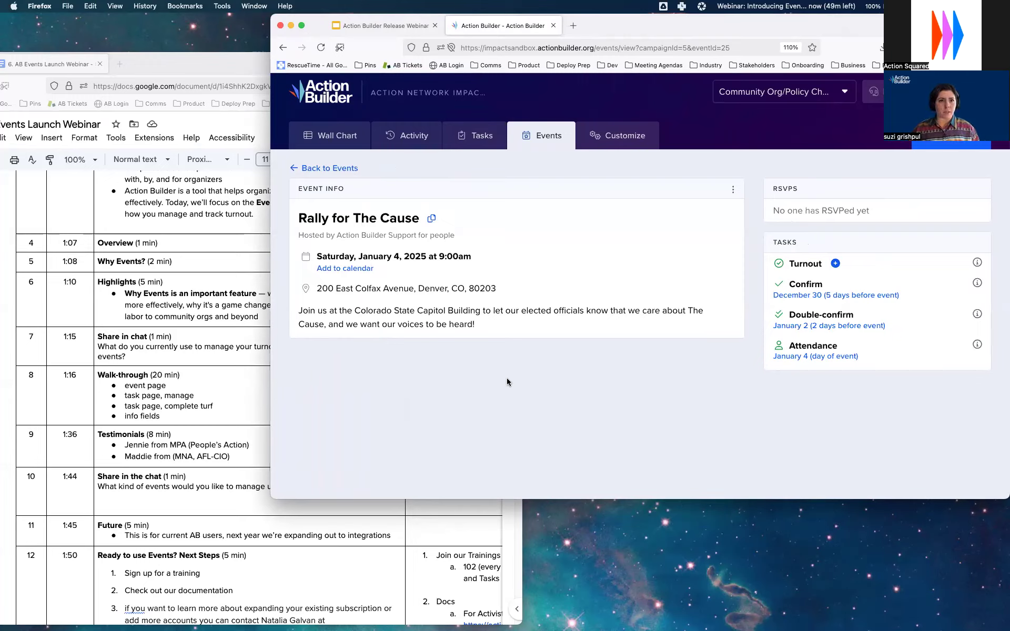
- Enlarge the browser window to fill the screen and return from the rally event to the events list
left_click(297, 33)
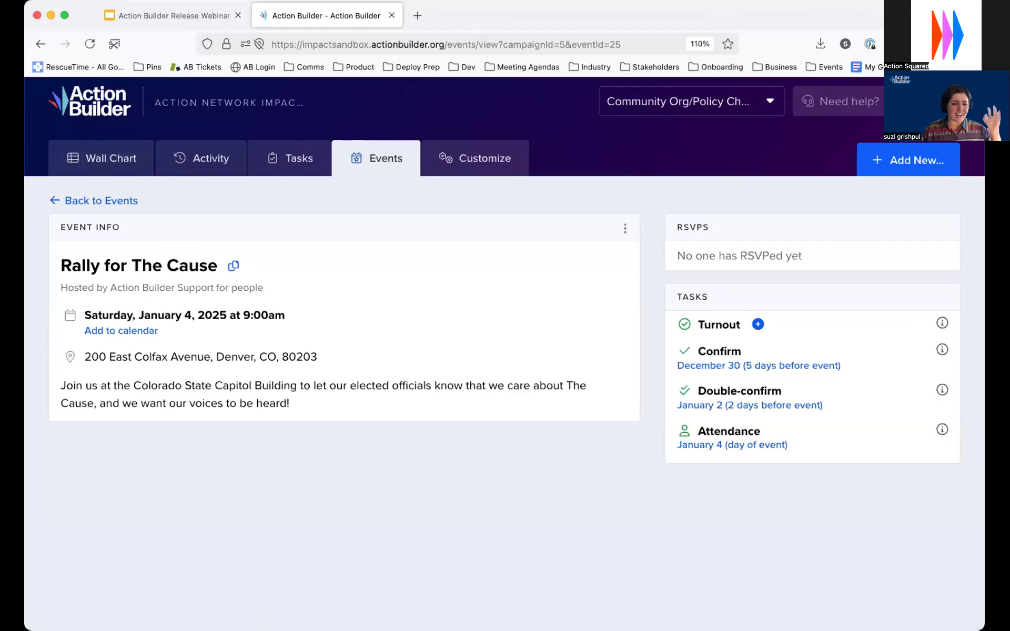
left_click_drag(24, 630, 0, 630)
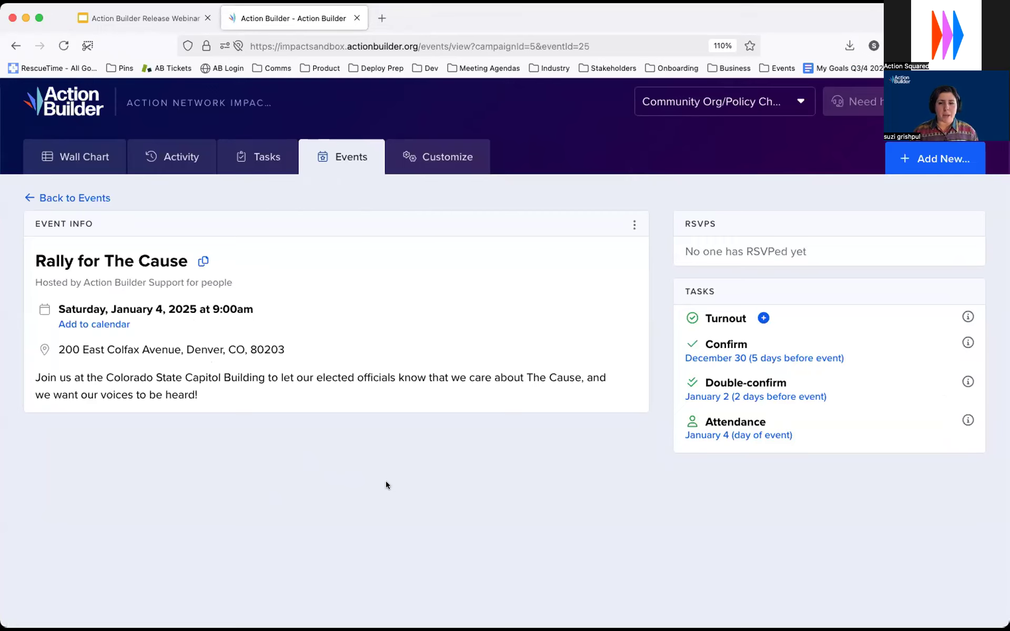
left_click(68, 195)
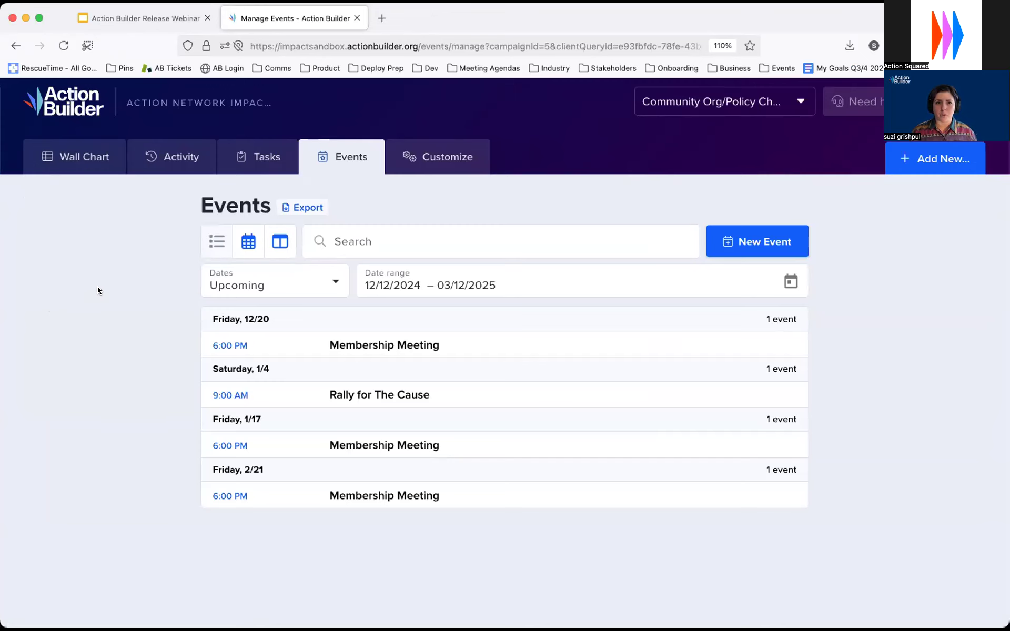
- Disable events in the campaign's general customization settings and save the changes
left_click(463, 154)
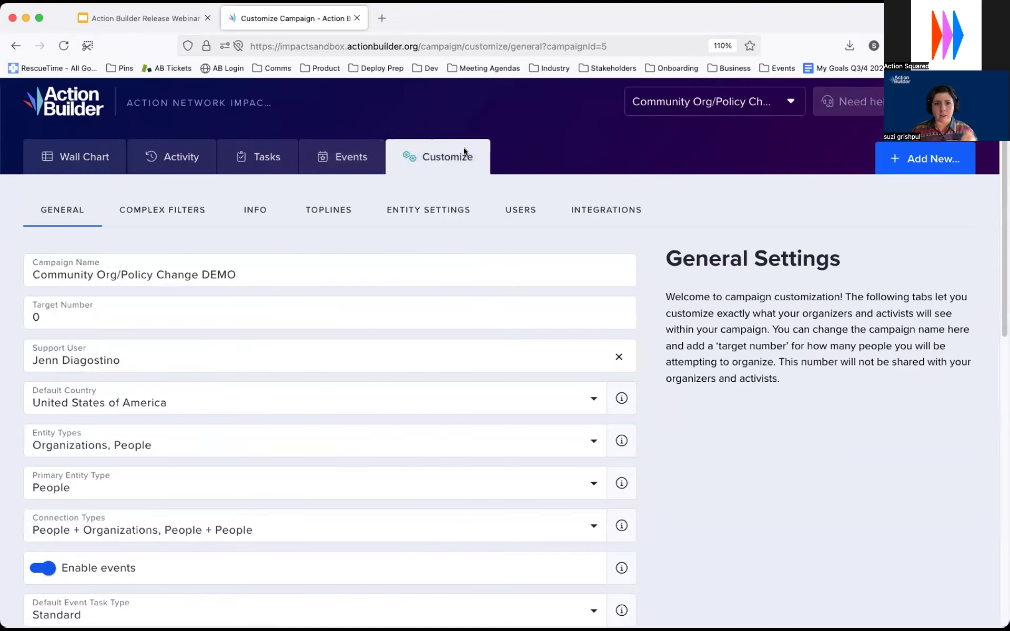
left_click(48, 564)
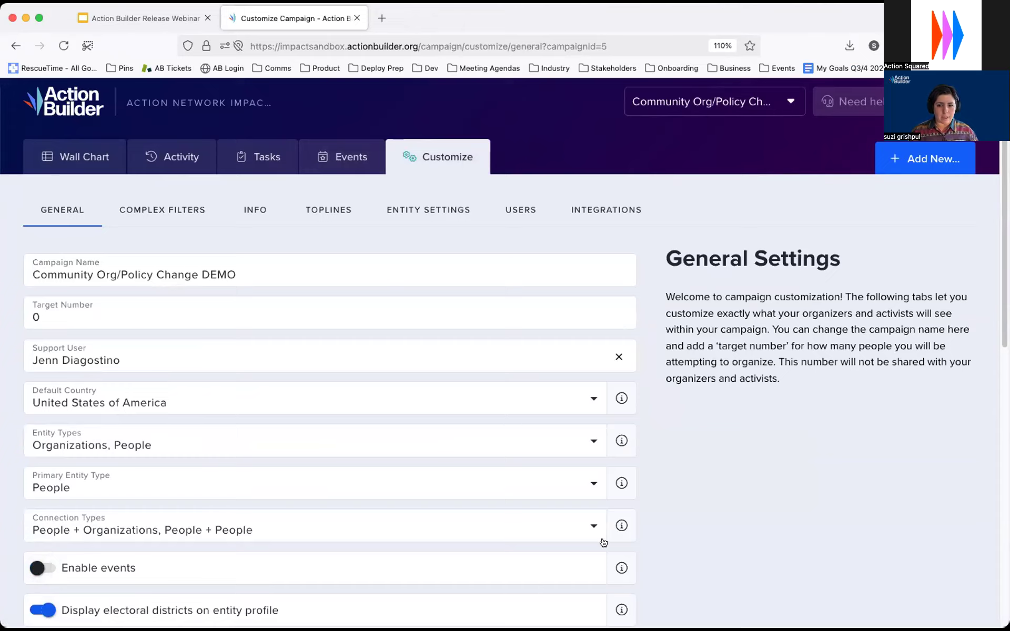
scroll(727, 488, "down", 6)
left_click(559, 448)
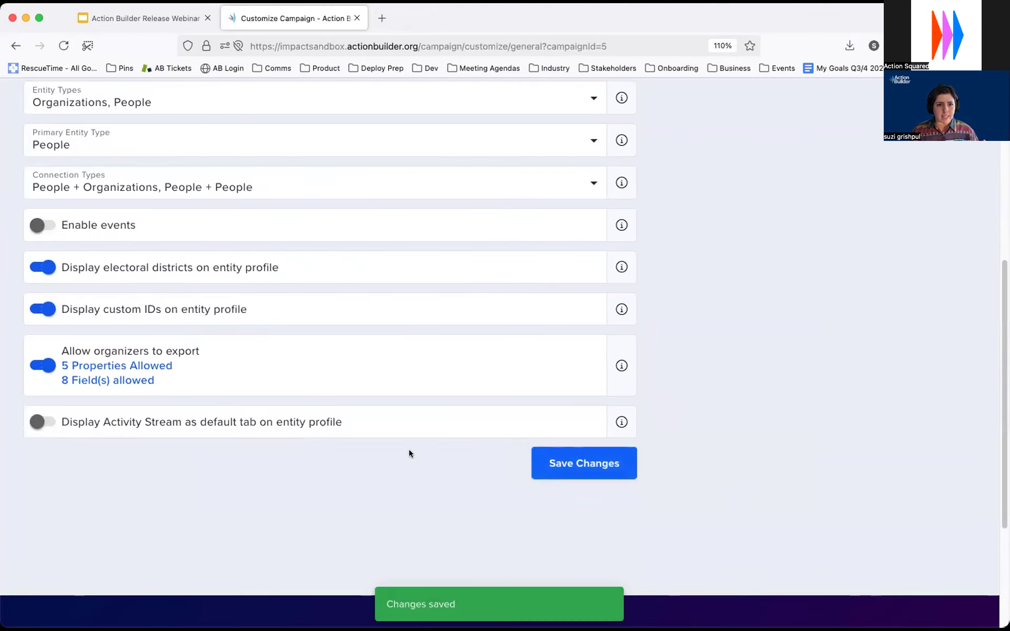
- Enable events for the campaign with Standard as the default event task type, and save the changes
scroll(410, 454, "up", 6)
scroll(408, 453, "up", 1)
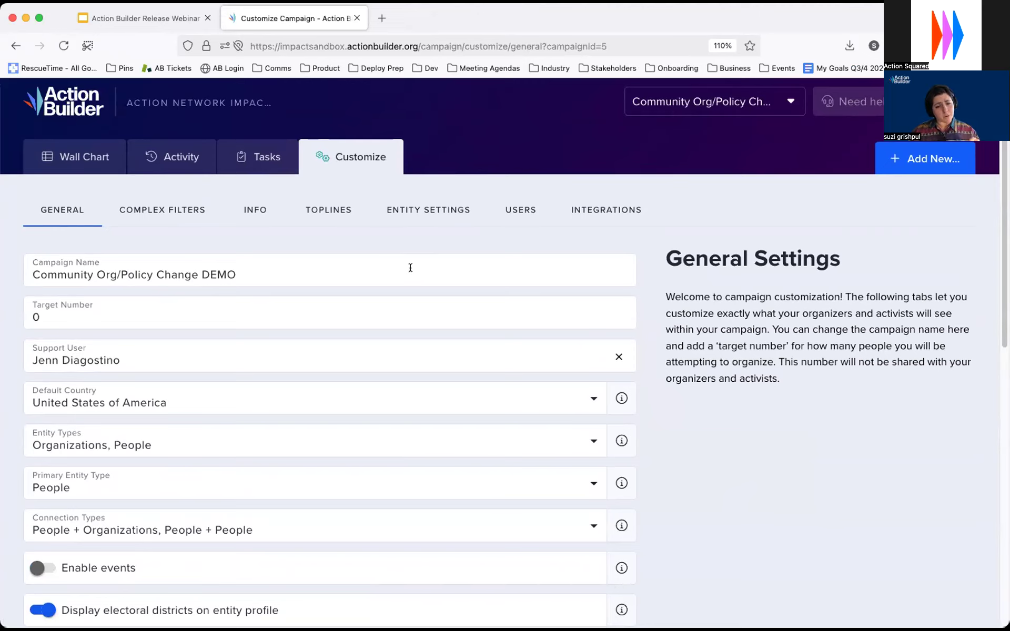
scroll(408, 266, "down", 5)
scroll(108, 408, "up", 5)
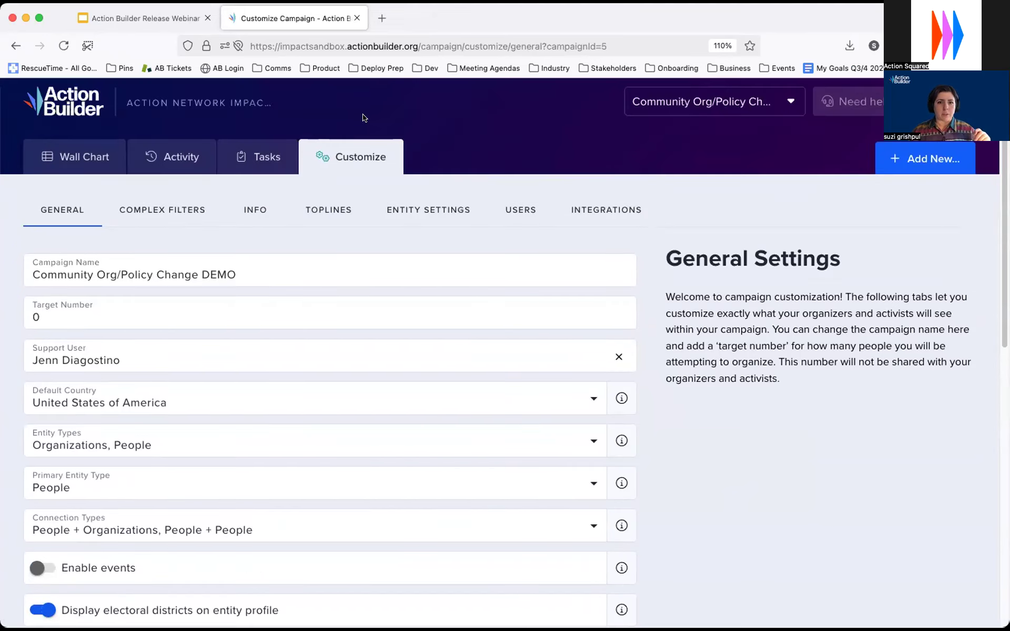
scroll(85, 388, "down", 5)
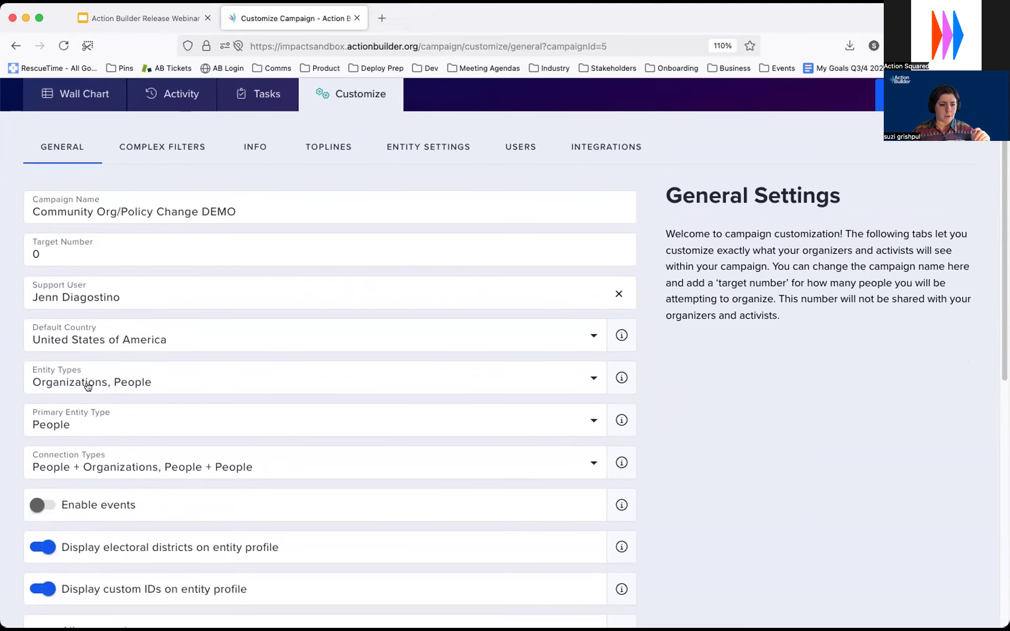
left_click(41, 428)
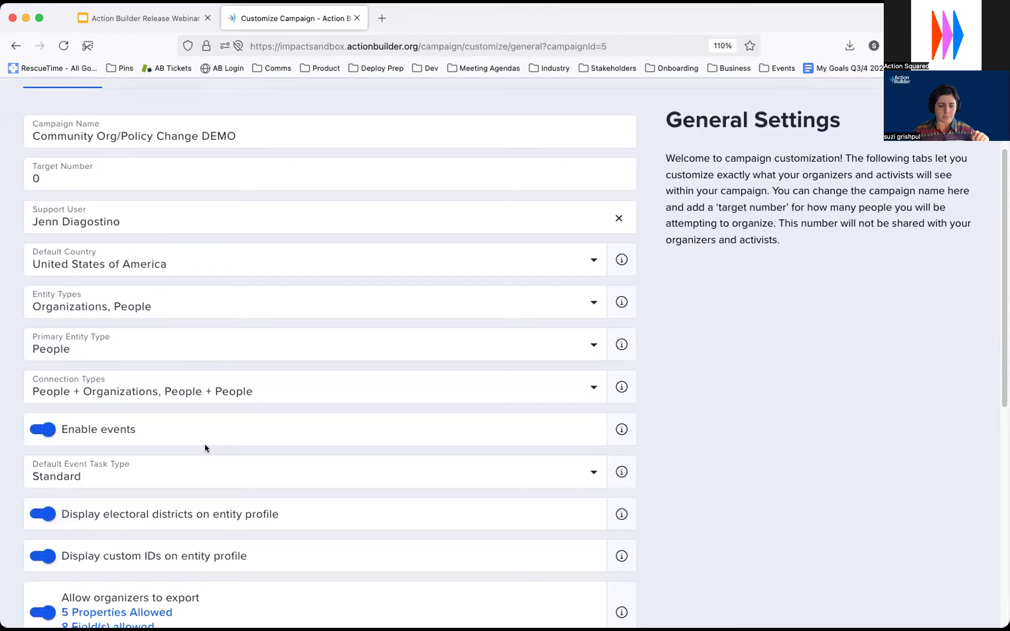
scroll(205, 448, "down", 1)
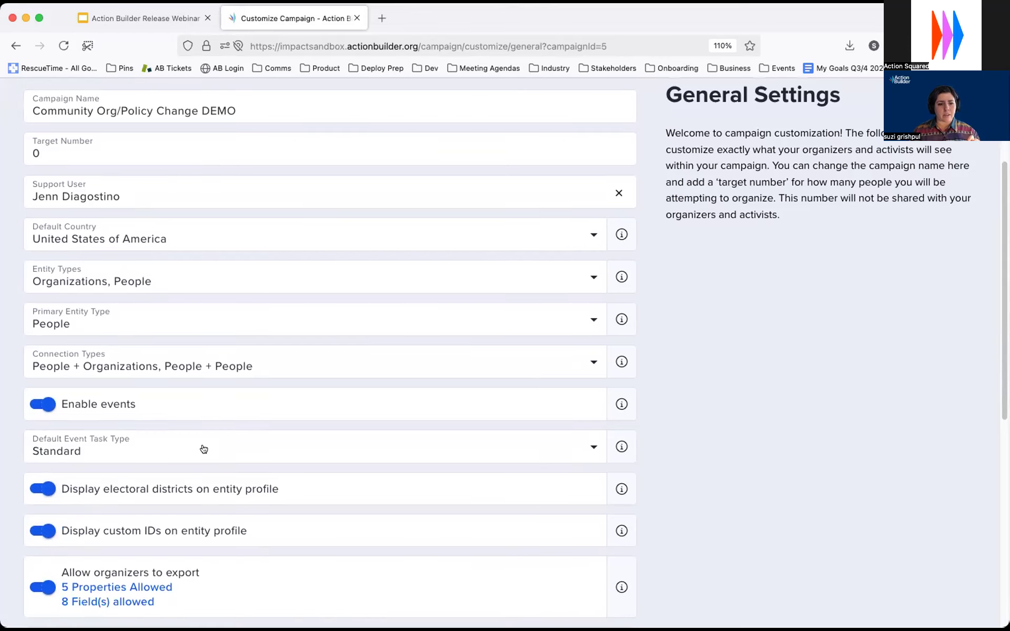
left_click(203, 449)
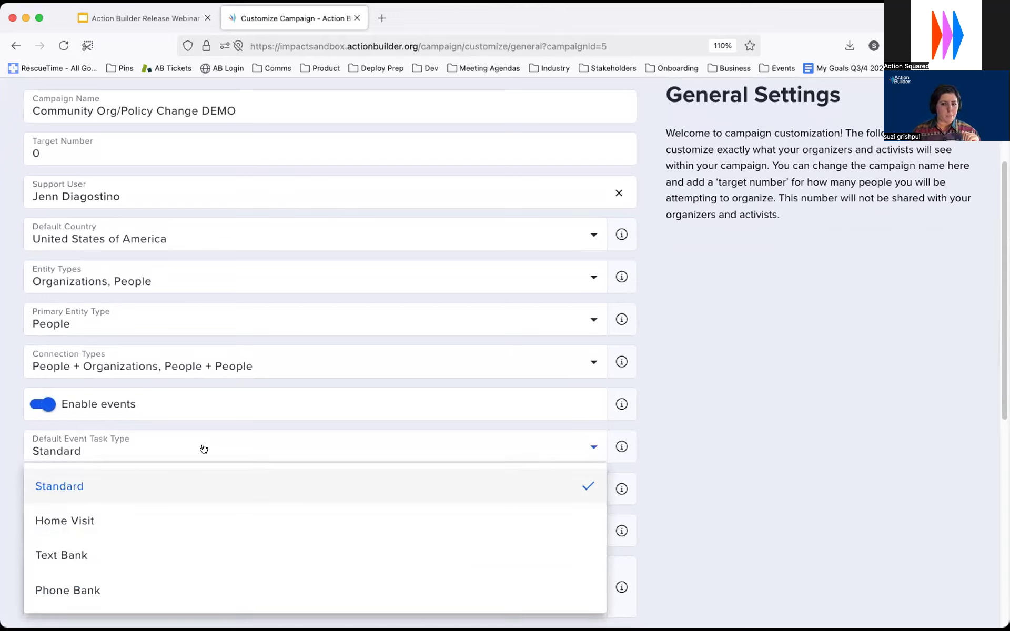
left_click(204, 477)
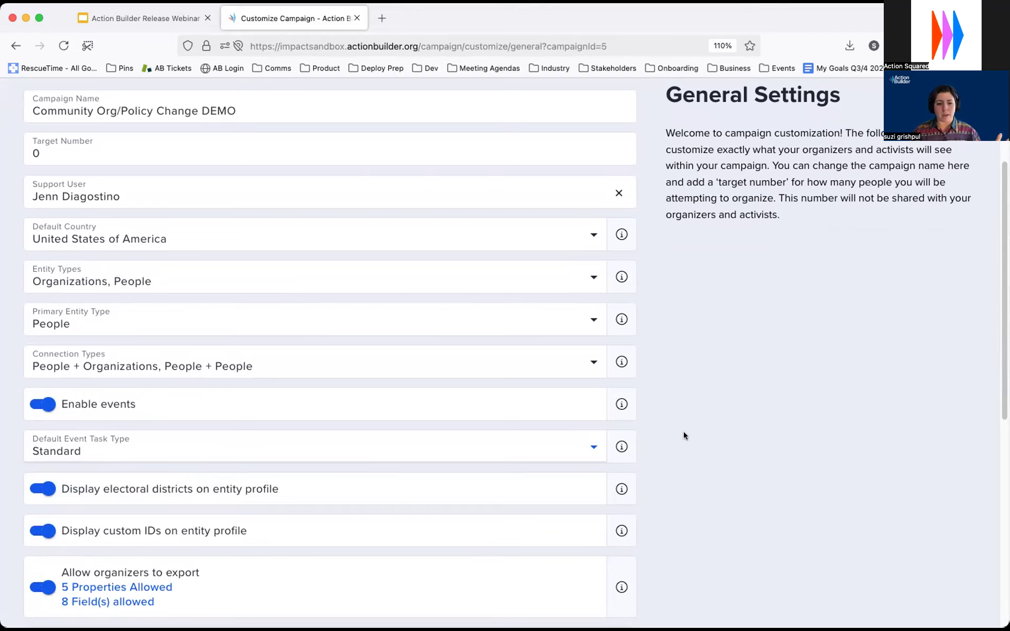
scroll(684, 435, "down", 2)
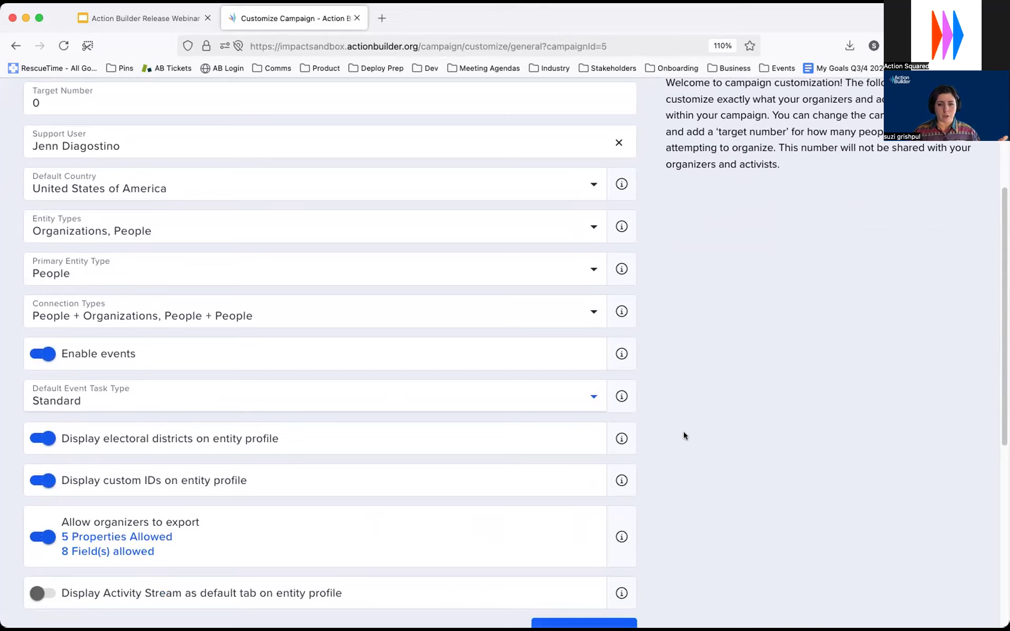
scroll(684, 432, "down", 2)
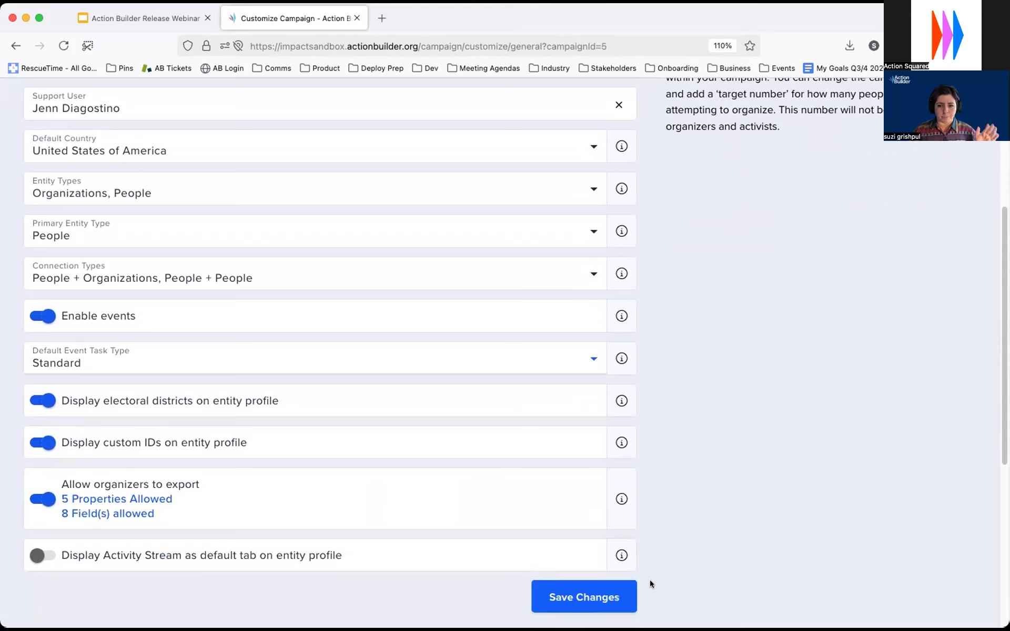
left_click(609, 598)
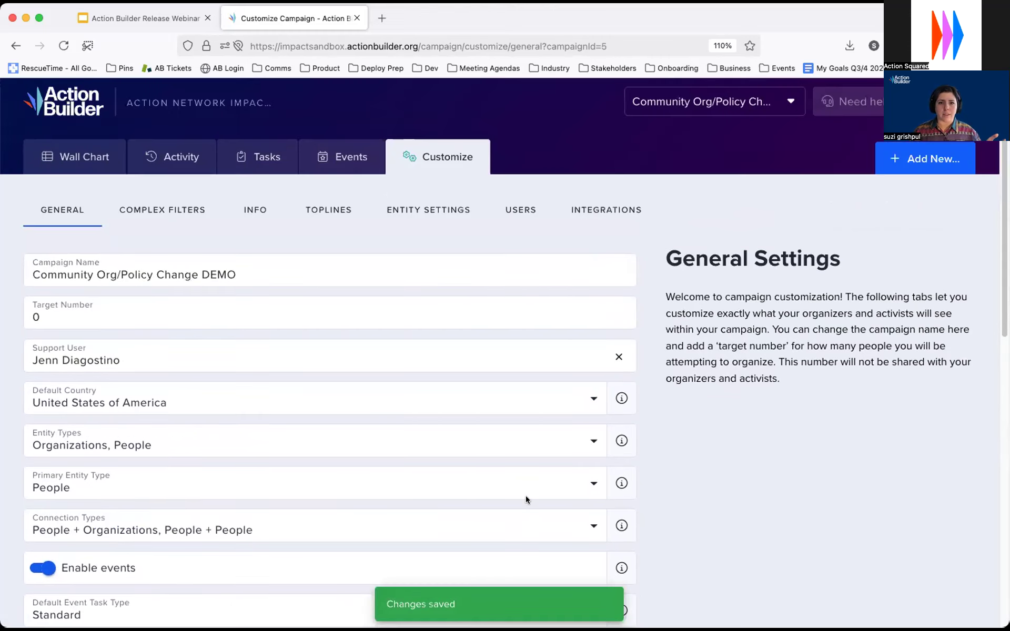
- Go to the events list and look at the date range calendar without choosing new dates
left_click(355, 161)
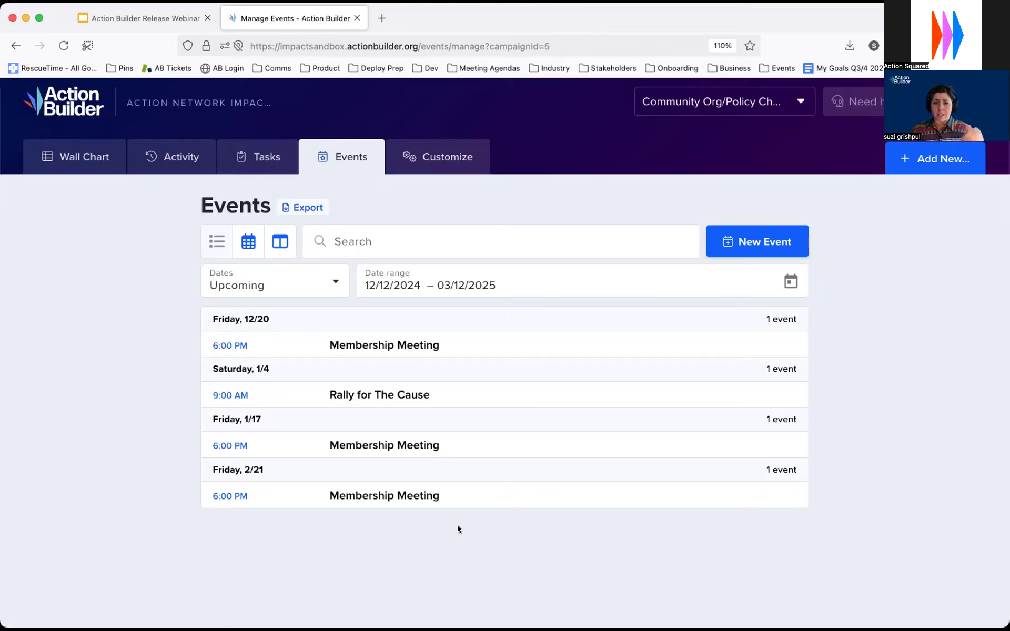
left_click(504, 278)
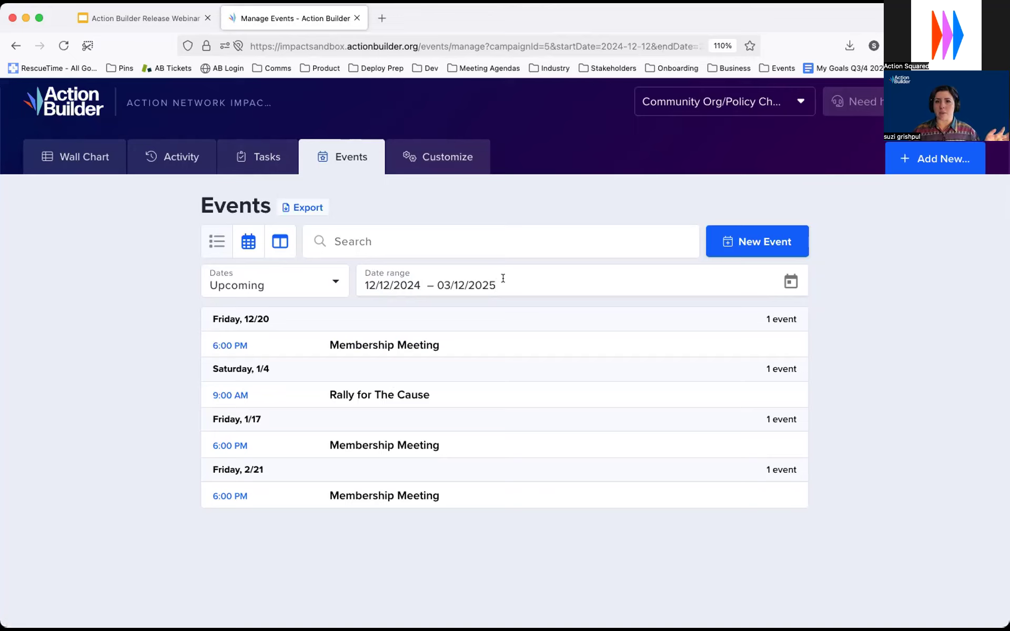
left_click(549, 279)
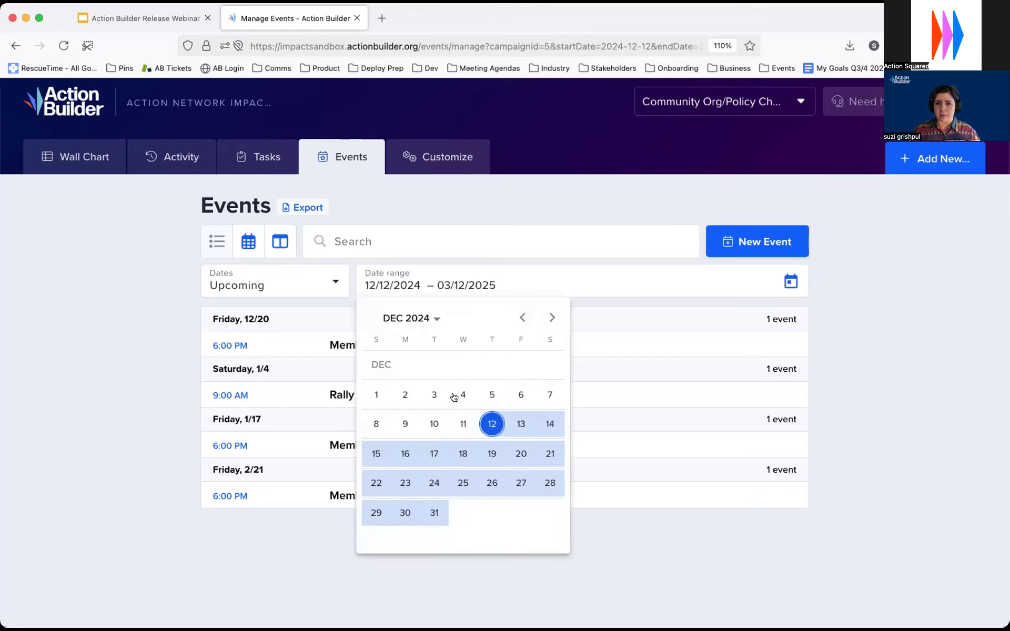
left_click(891, 342)
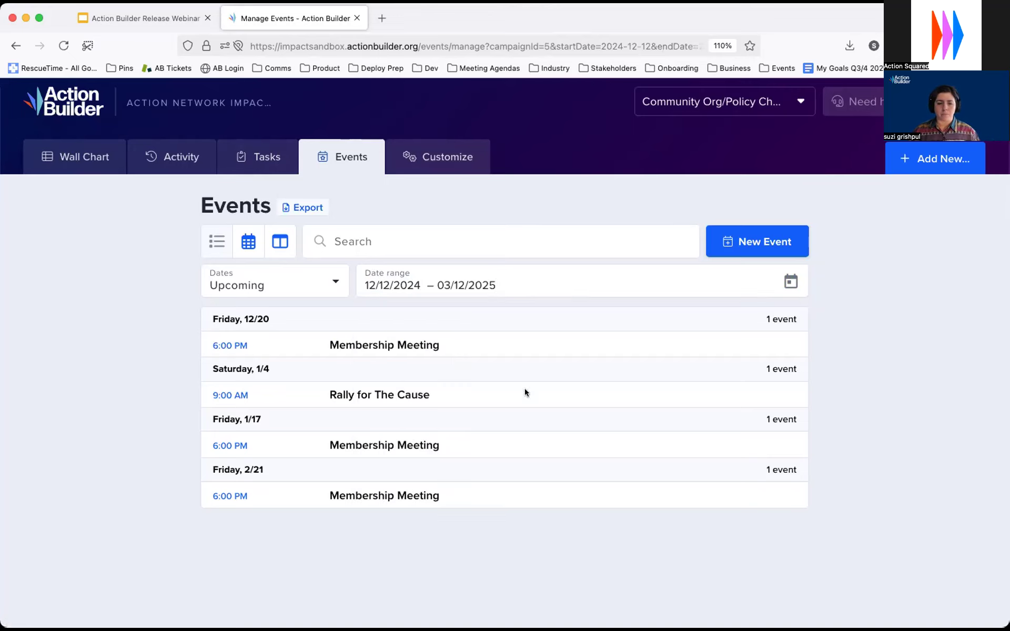
- Filter the events list by Previous dates and switch it back to Upcoming
left_click(301, 288)
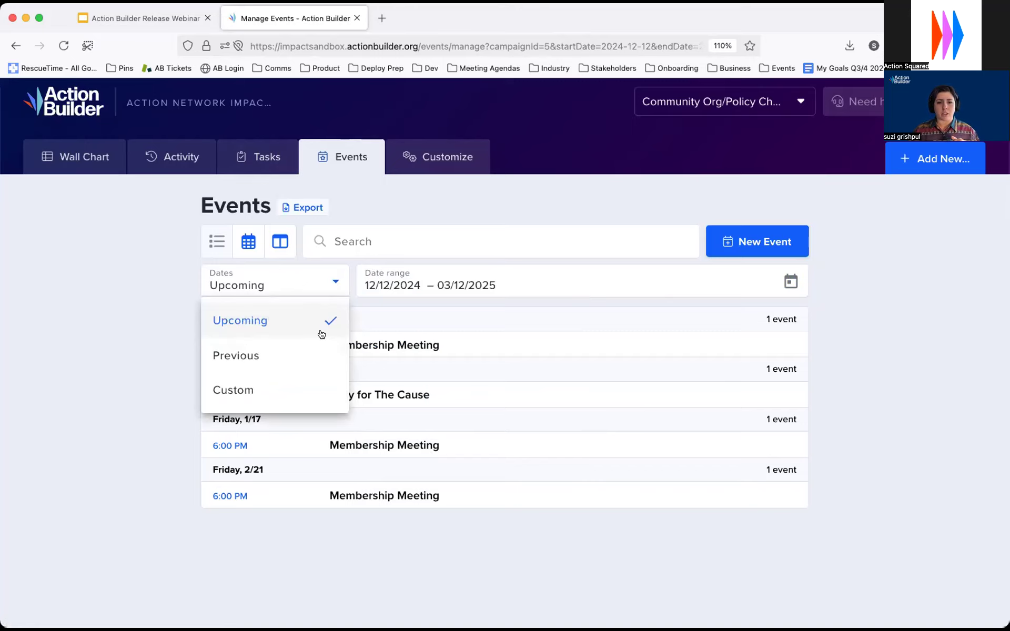
left_click(307, 351)
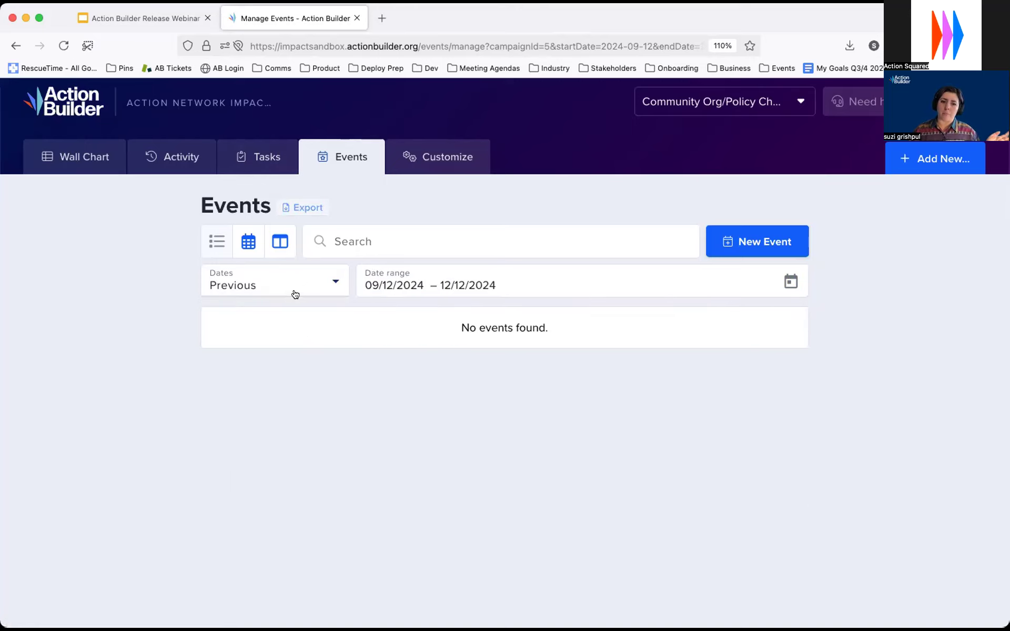
left_click(295, 295)
left_click(305, 320)
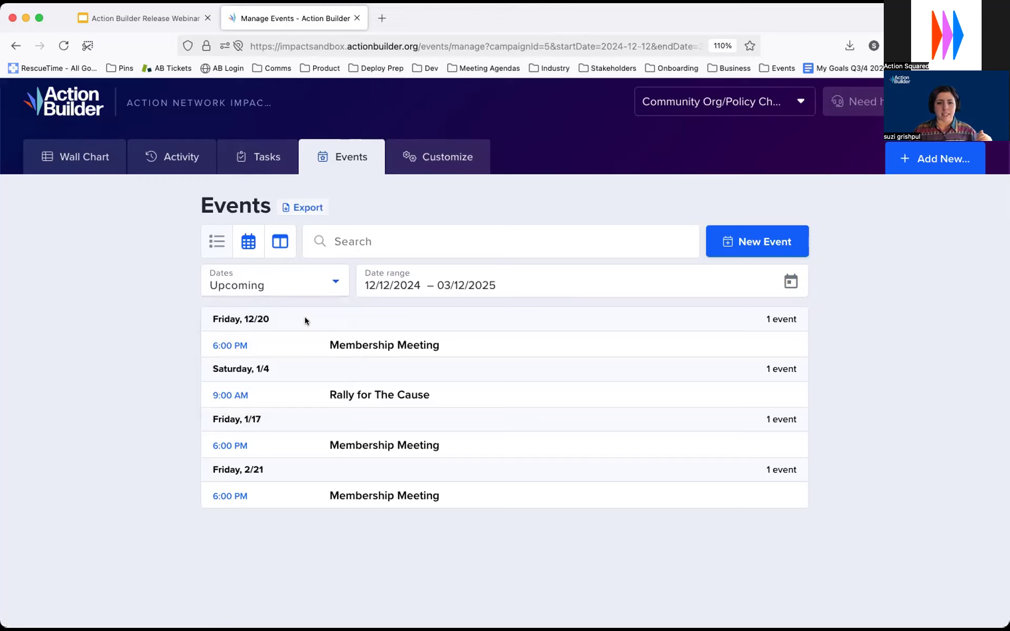
- View the details of the Rally for The Cause event and read its description
left_click(399, 395)
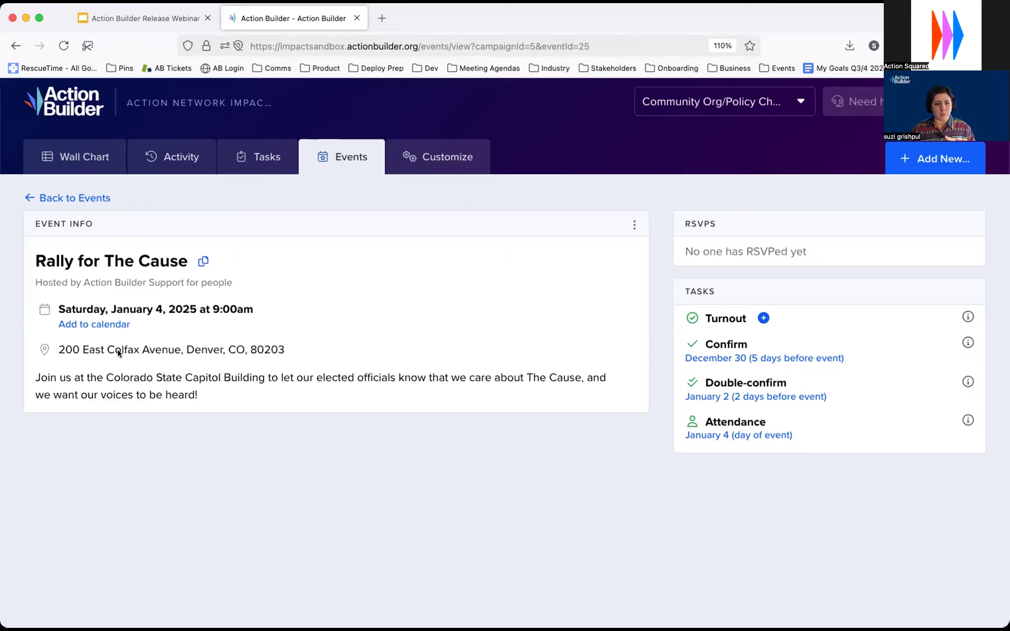
left_click_drag(36, 378, 227, 409)
left_click(228, 404)
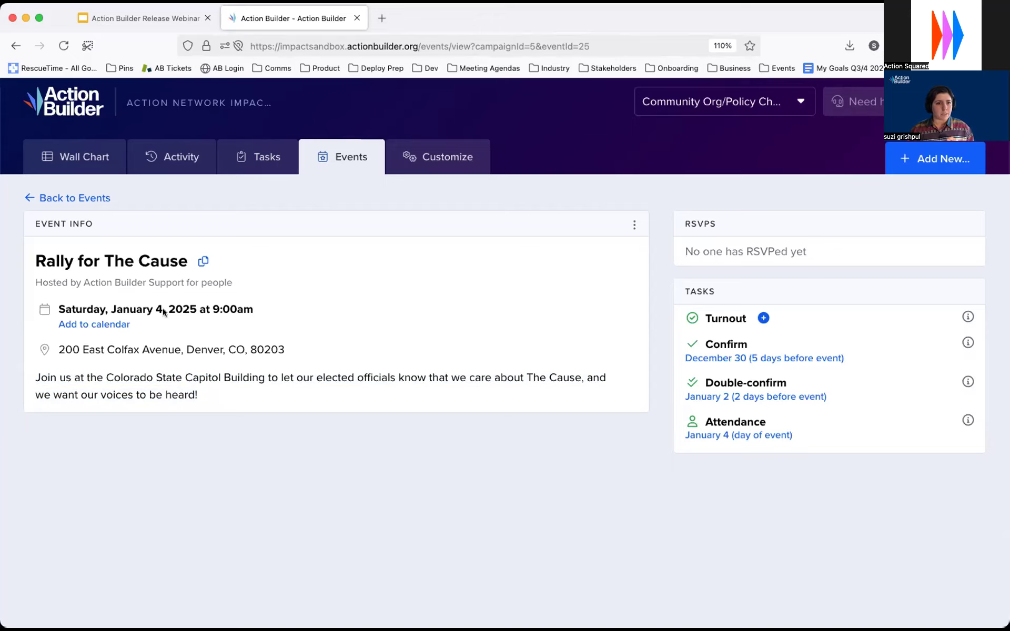
- Go back to the events, view them in the monthly calendar for January 2025, and return to the list view
left_click(99, 197)
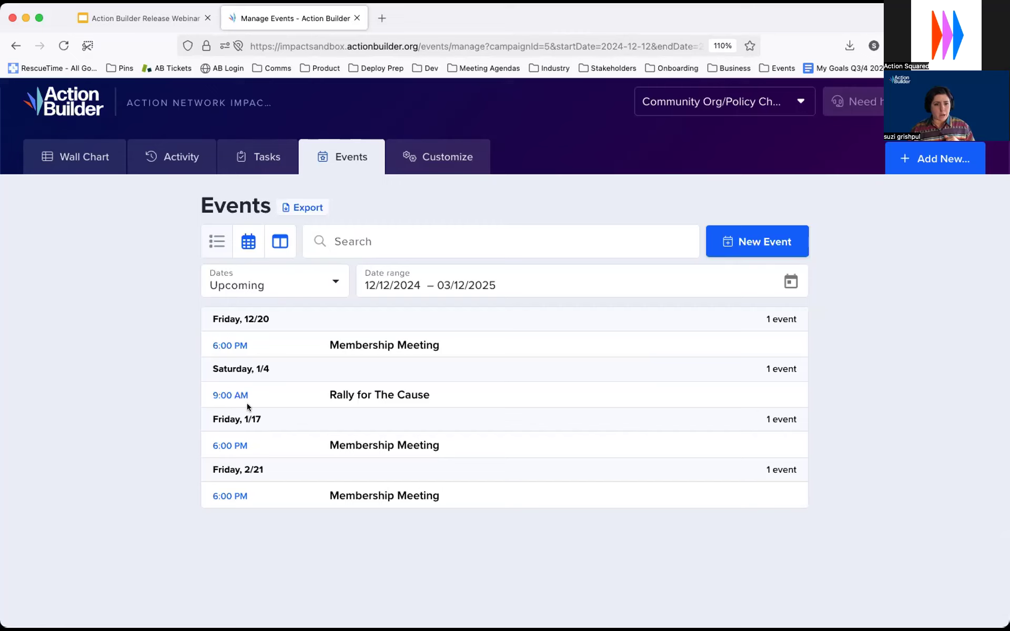
left_click(248, 244)
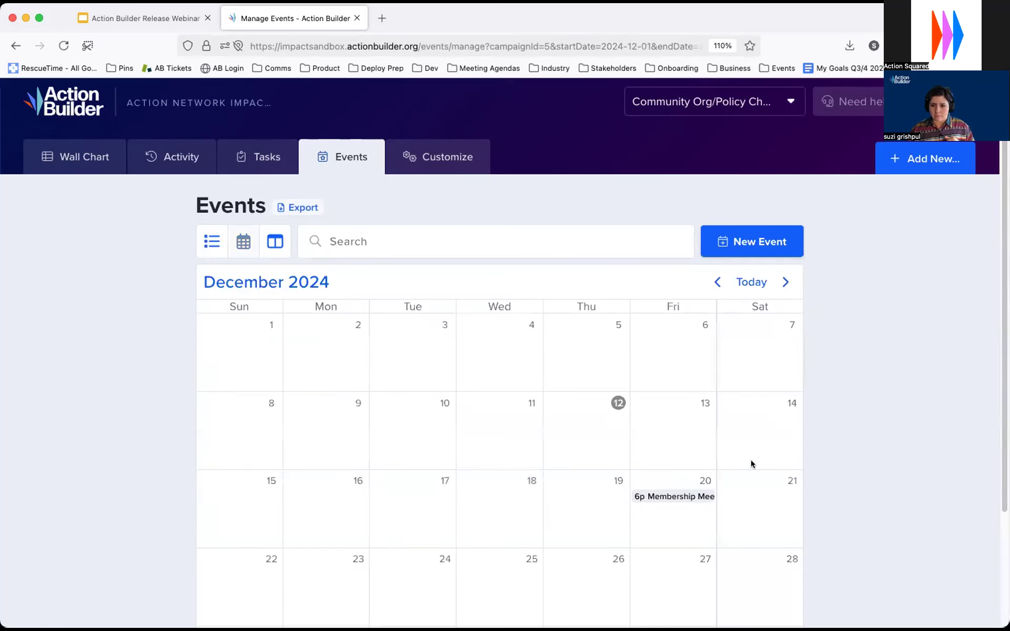
scroll(737, 458, "down", 2)
left_click(785, 218)
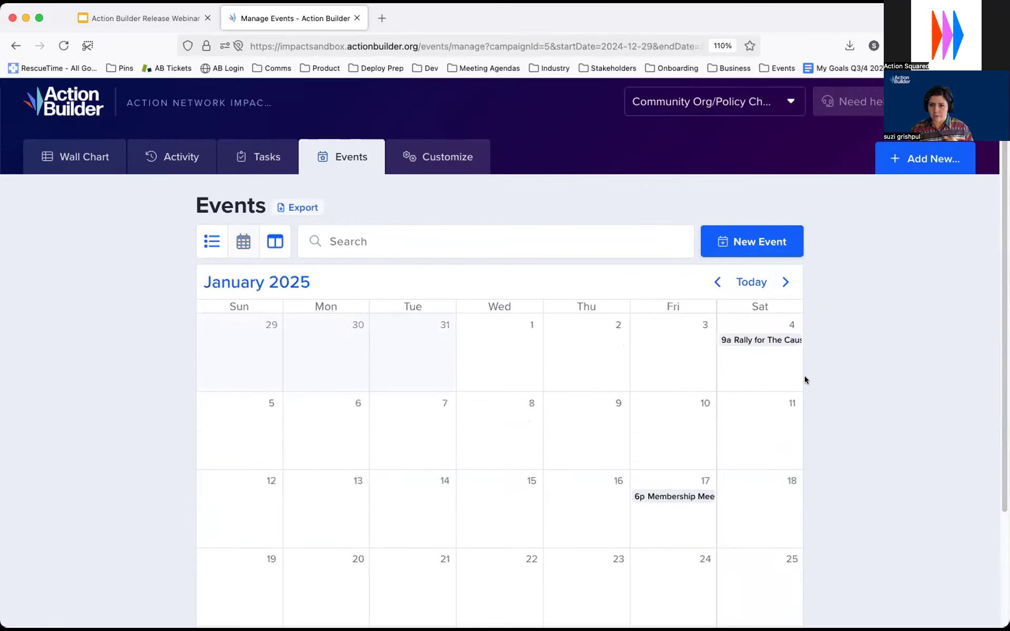
scroll(804, 376, "down", 3)
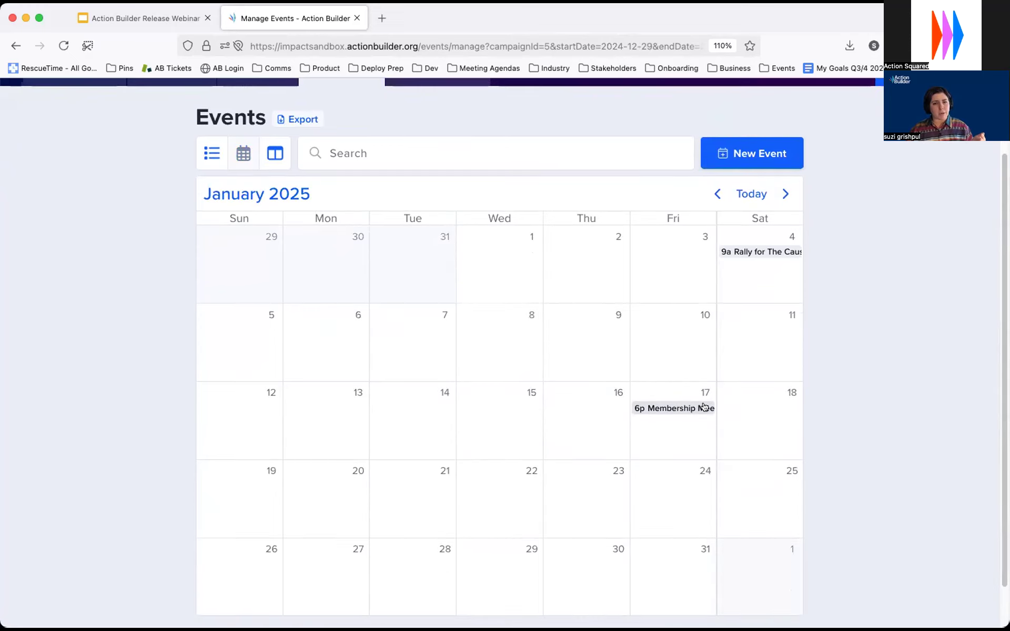
scroll(384, 296, "up", 3)
left_click(201, 243)
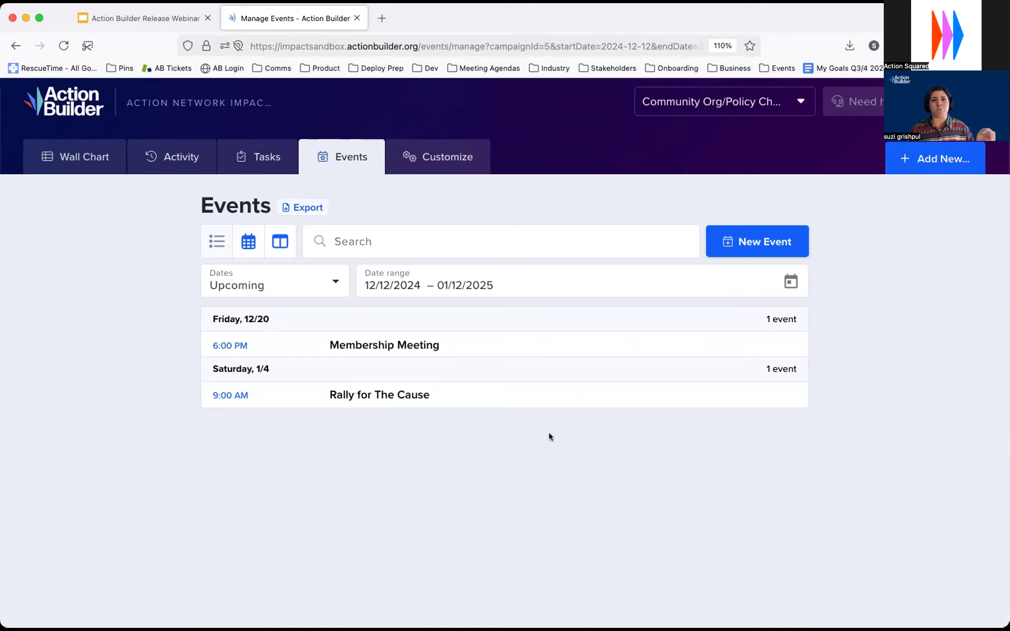
- Add the Turnout task from the Rally for The Cause event and review its details, to-dos and universe options
left_click(407, 395)
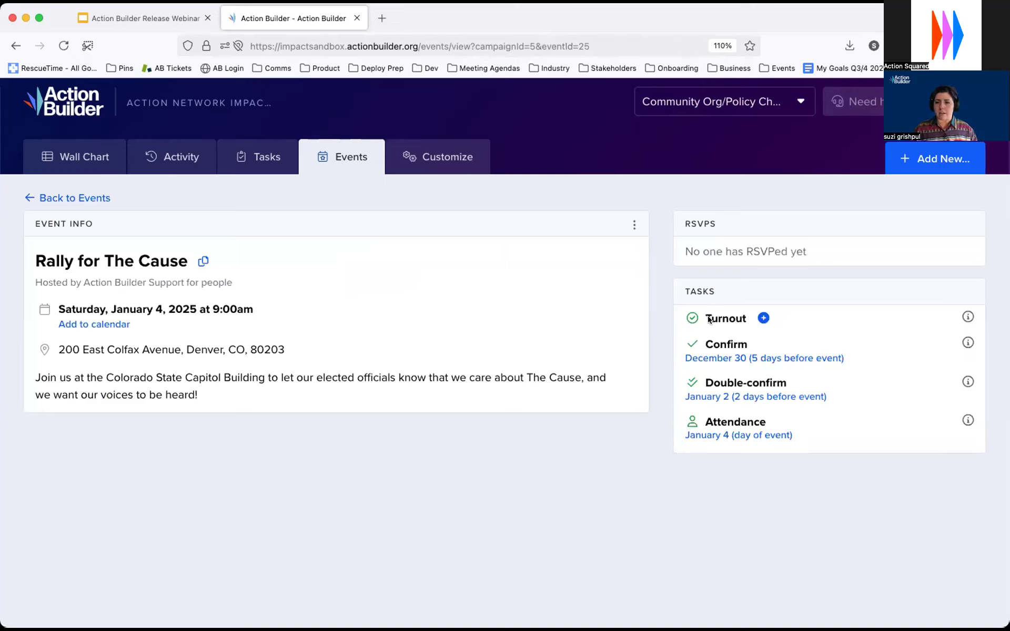
left_click(760, 316)
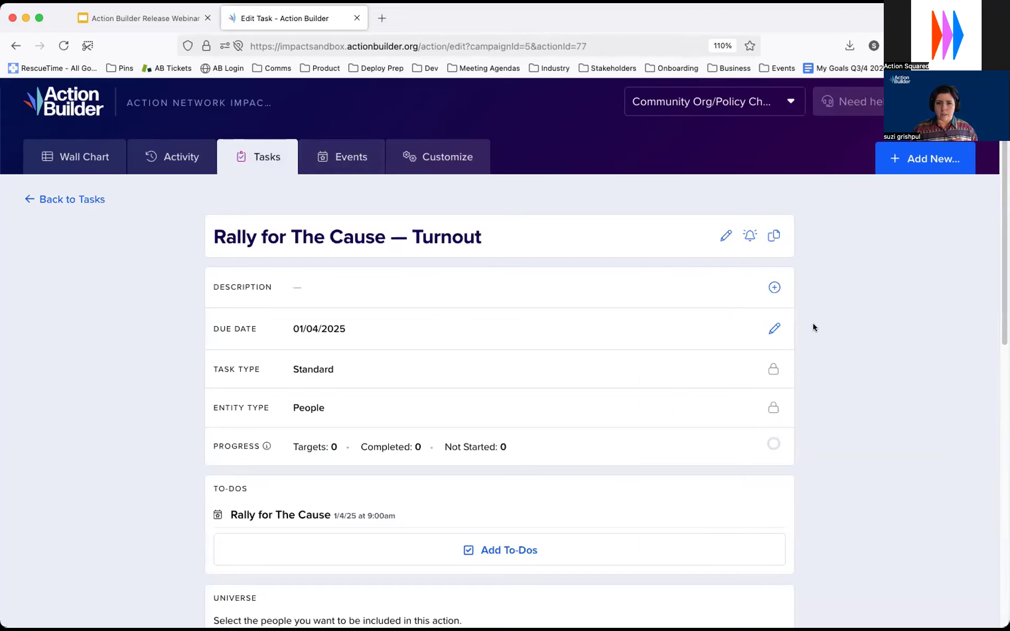
scroll(836, 327, "down", 2)
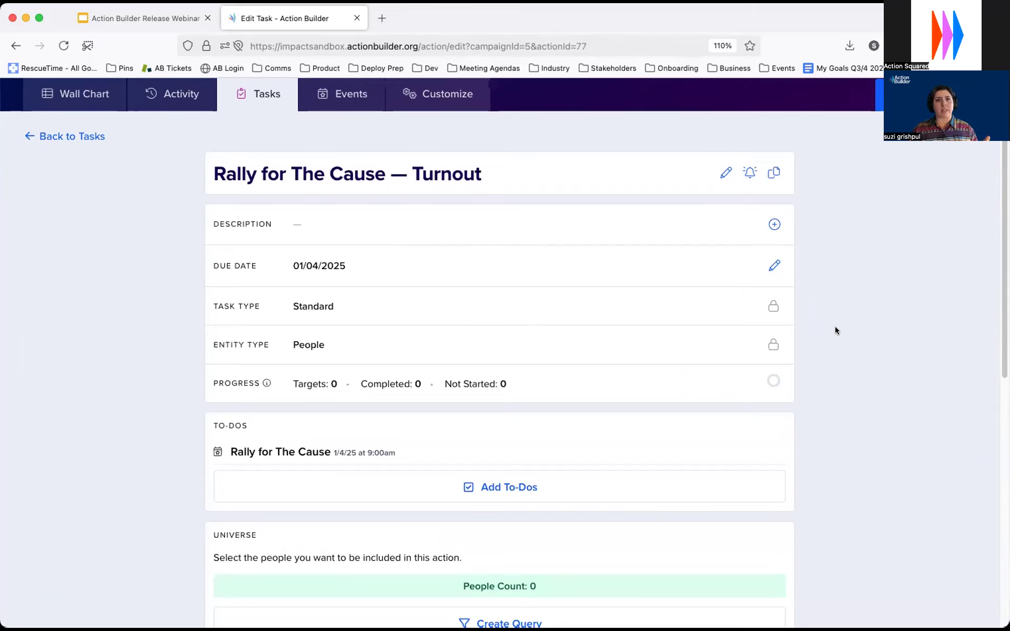
scroll(835, 331, "down", 2)
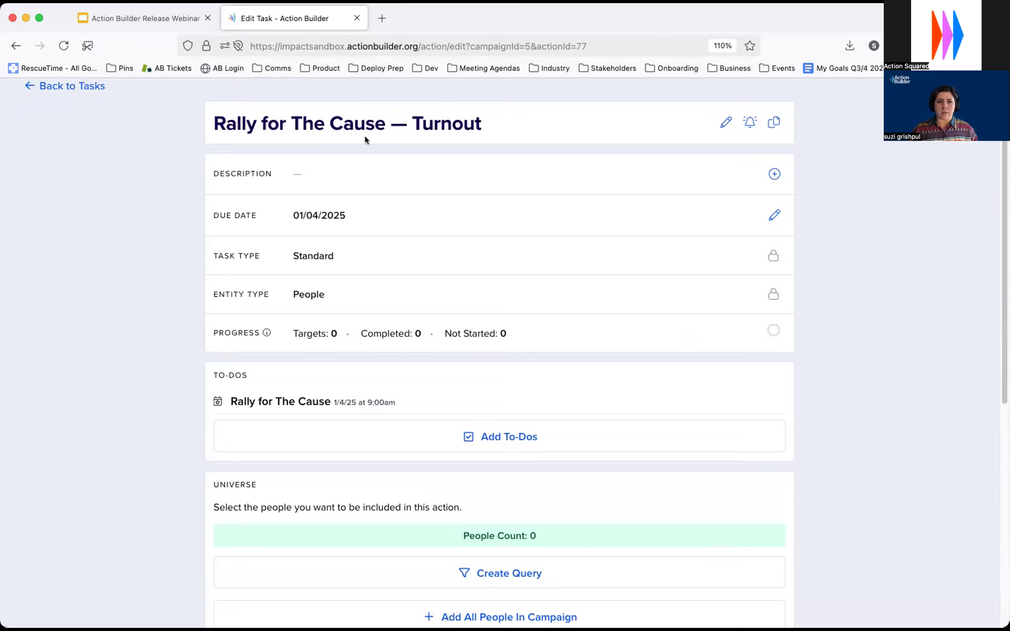
scroll(365, 139, "down", 2)
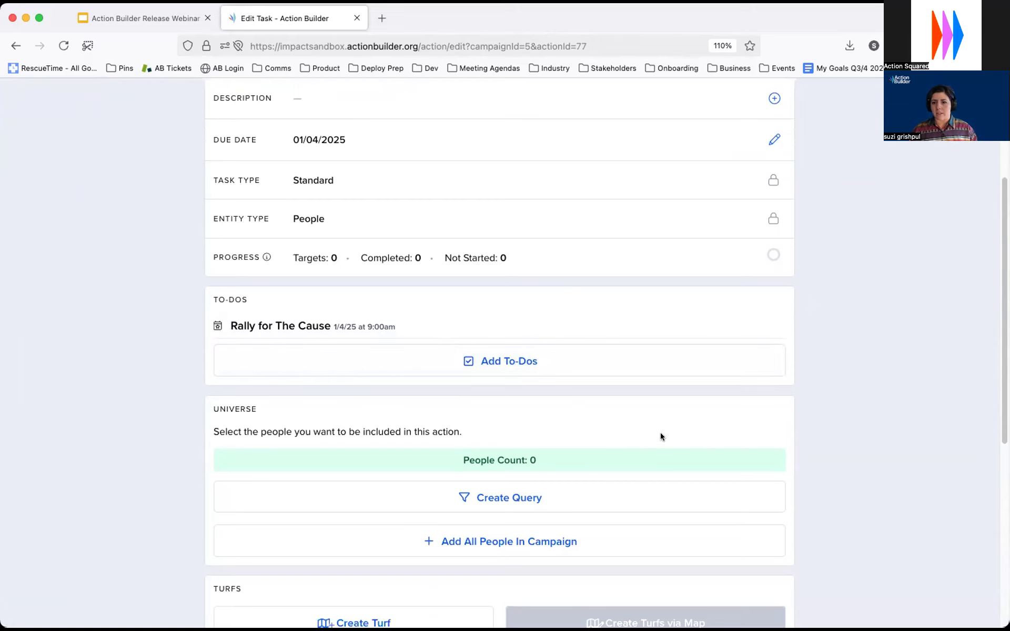
- Add all people in the campaign to the universe of the Rally for The Cause turnout task
left_click(492, 550)
left_click(606, 383)
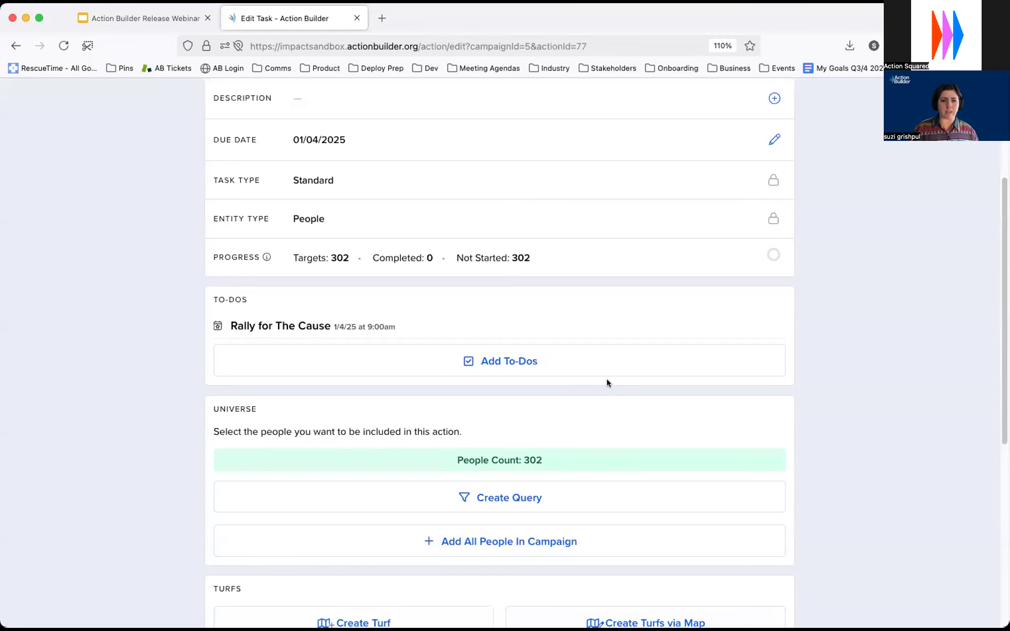
- View the core to-do options that can be added alongside the task's Rally for The Cause to-do, and close them
scroll(605, 378, "up", 3)
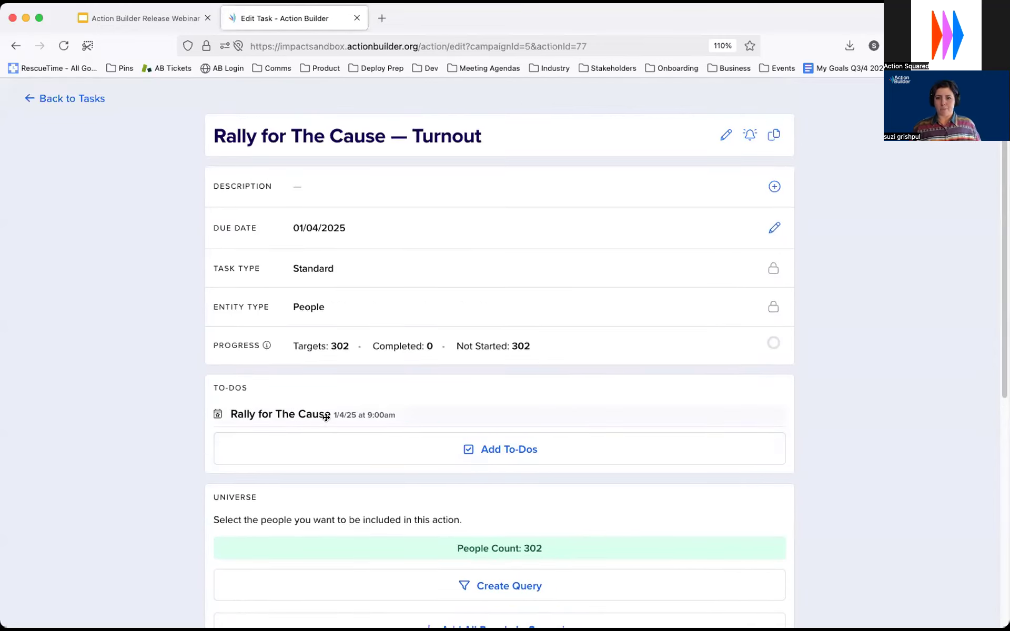
left_click_drag(317, 413, 319, 410)
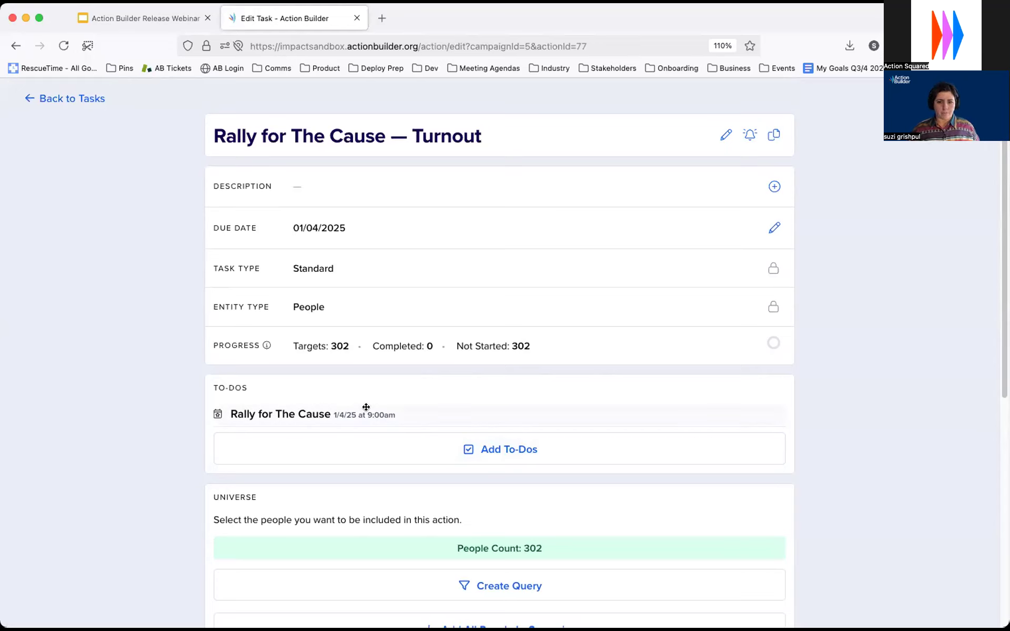
left_click(497, 462)
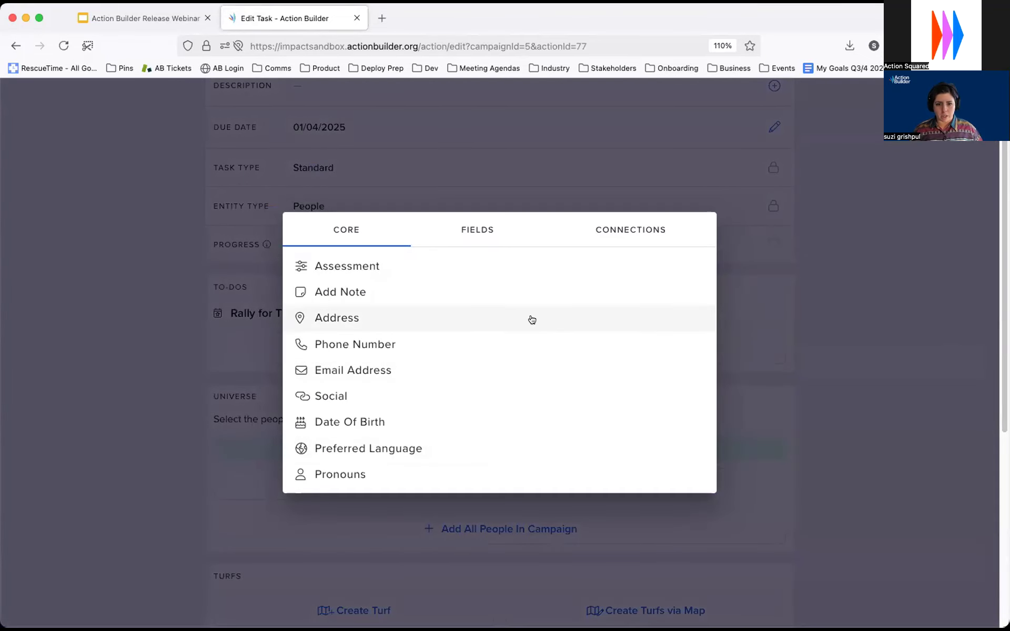
left_click(119, 317)
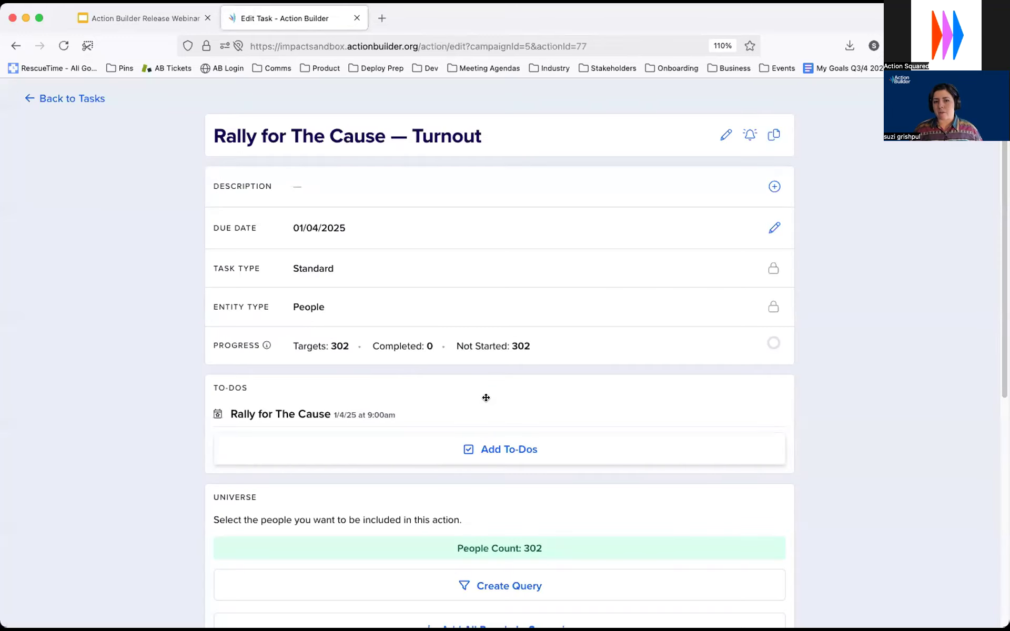
- Auto-create the task's turfs by size, randomly assigning targets to groups of 100
scroll(500, 409, "down", 2)
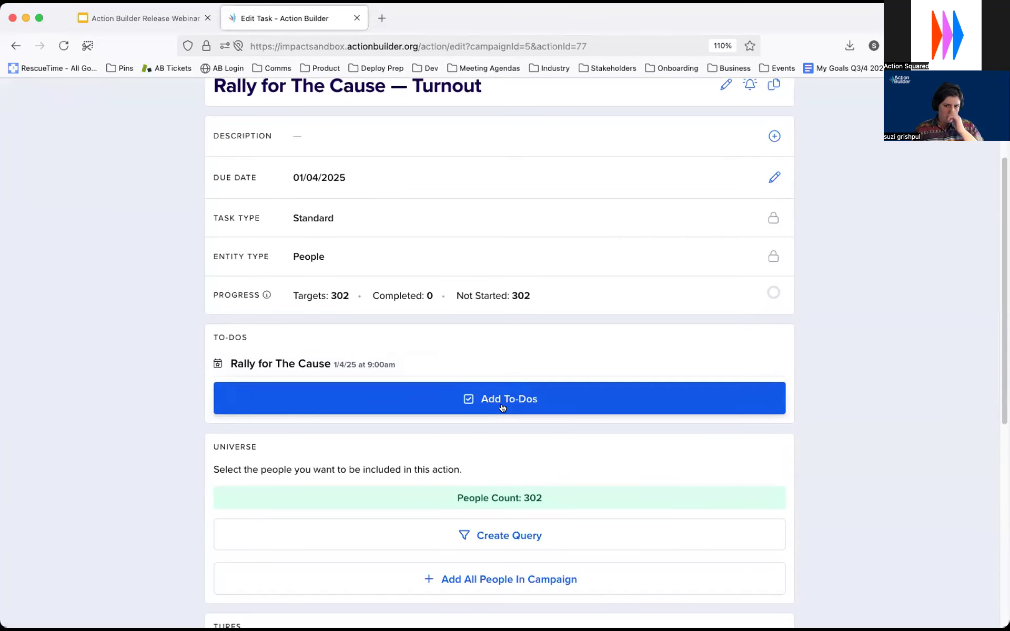
scroll(502, 408, "down", 2)
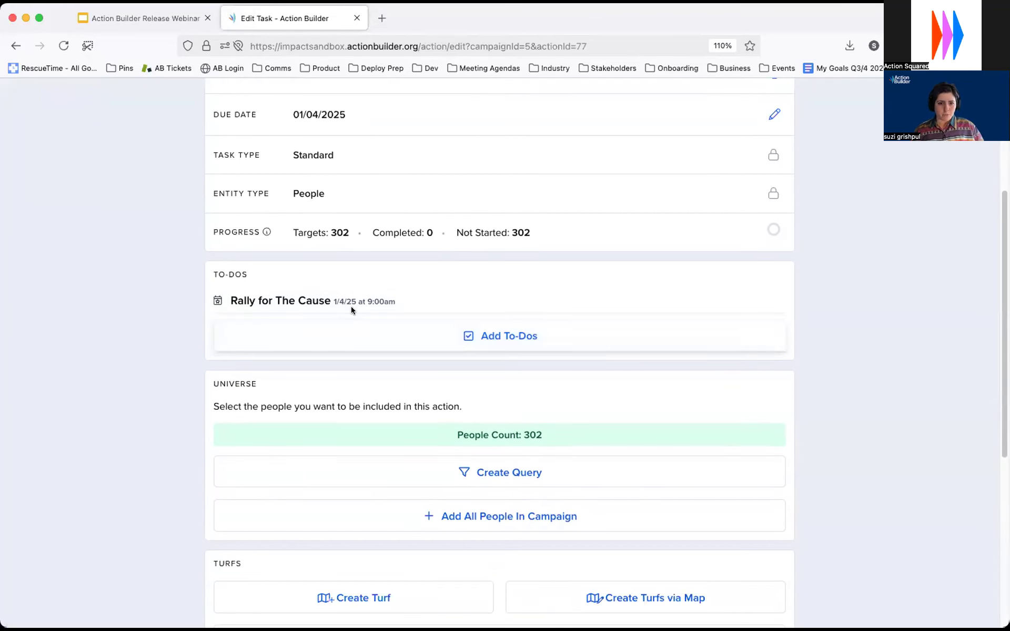
scroll(641, 488, "down", 8)
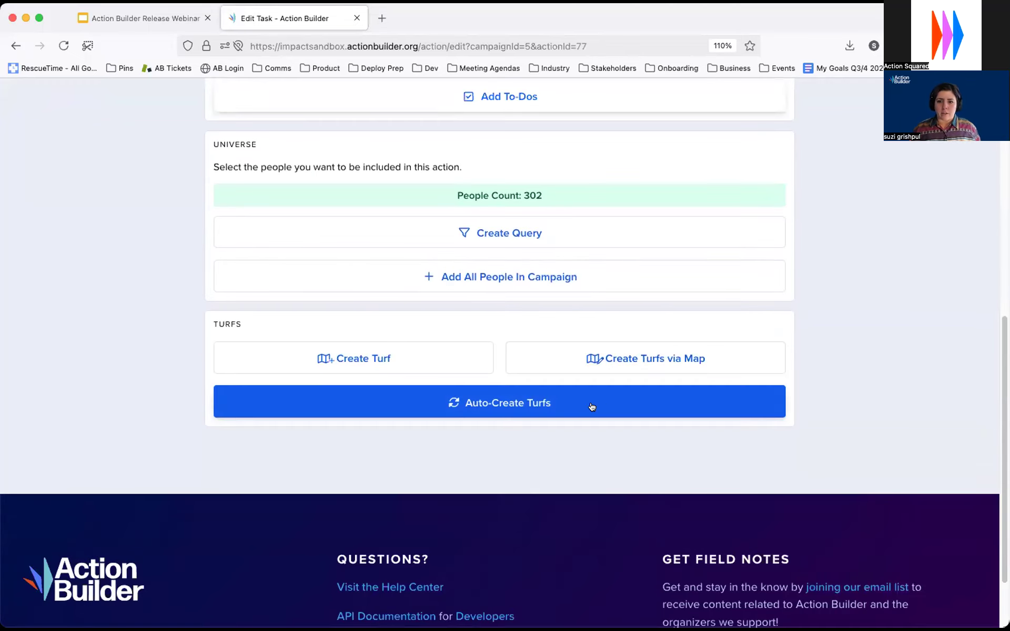
left_click(590, 406)
double_click(501, 384)
type("100")
left_click(646, 426)
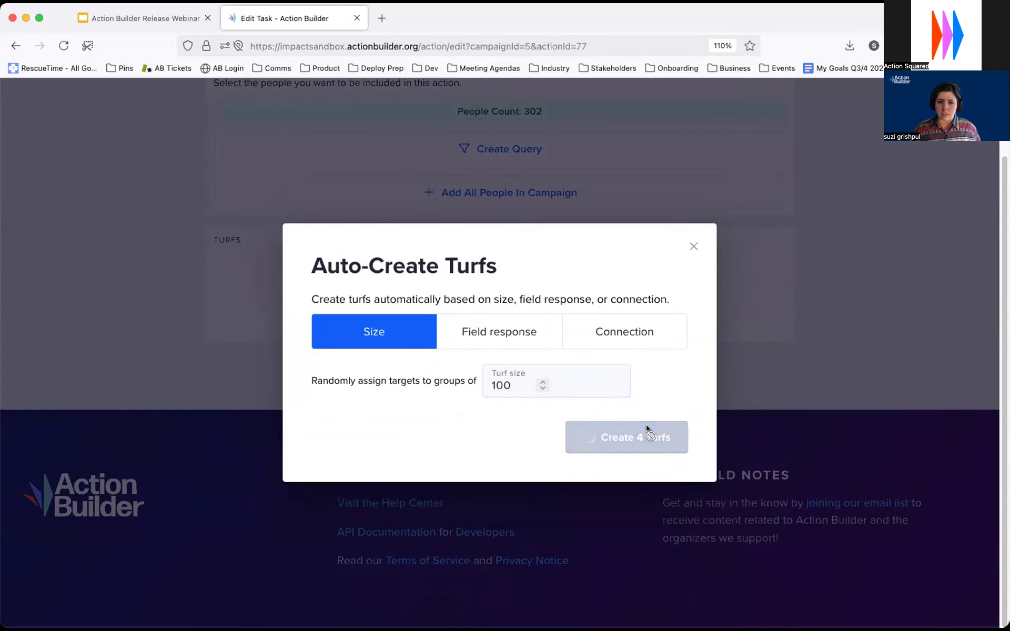
- Assign Turf 001 to the Action Builder Support user and close the user selection
left_click(773, 353)
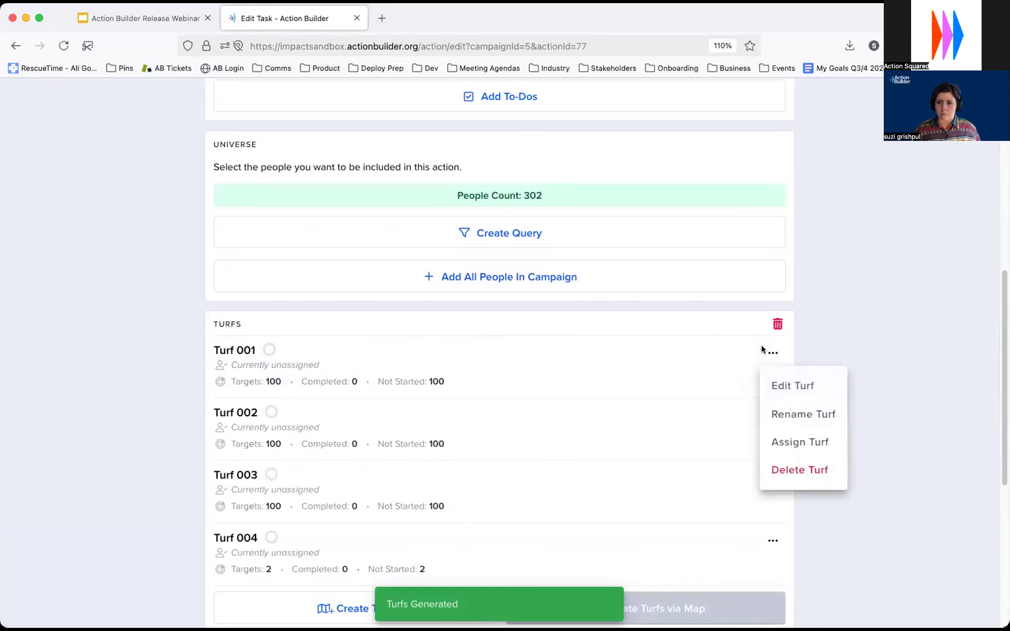
left_click(817, 441)
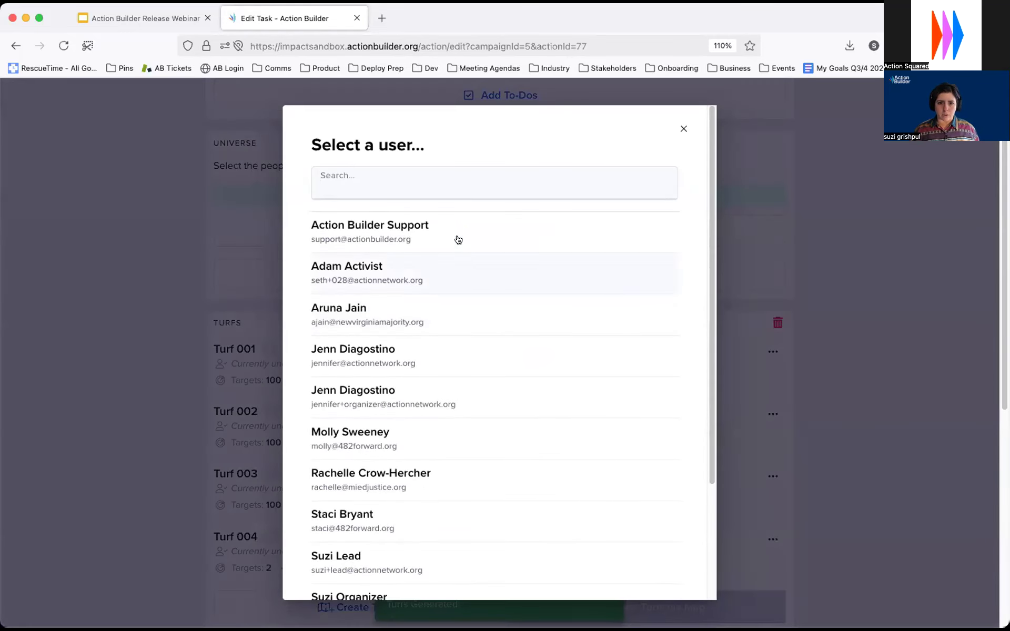
scroll(457, 240, "down", 1)
left_click(683, 128)
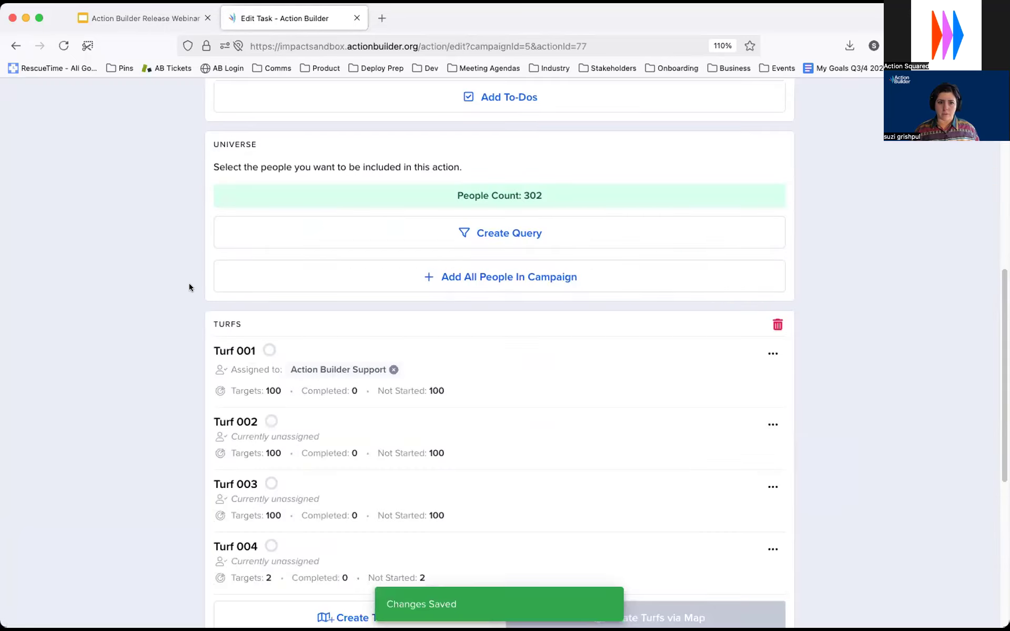
- Open Turf 001 of the Rally for The Cause turnout from your assigned tasks and look through its task targets
scroll(140, 268, "up", 10)
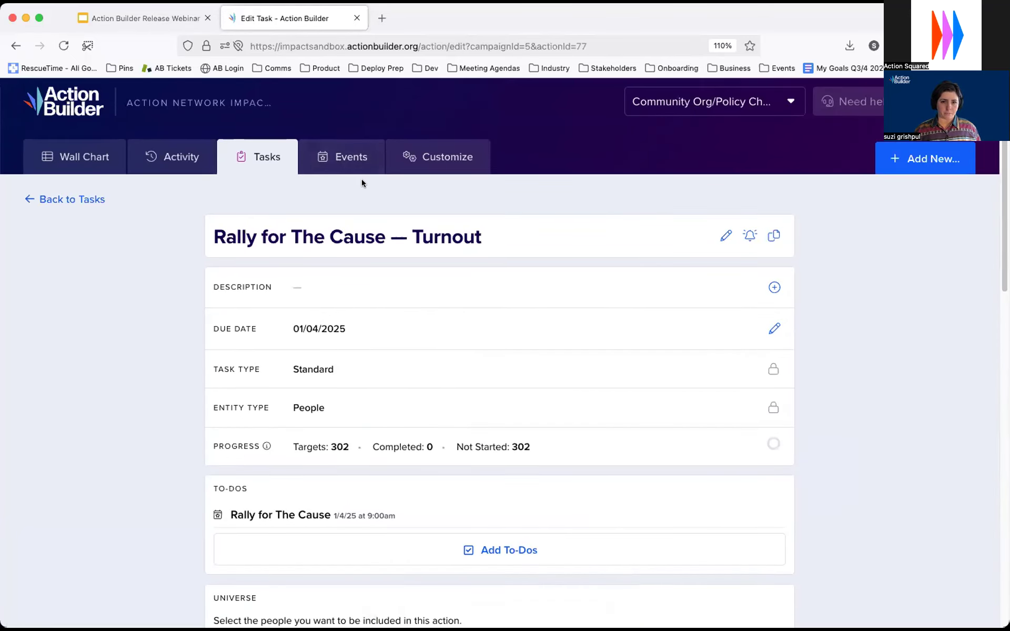
left_click(258, 156)
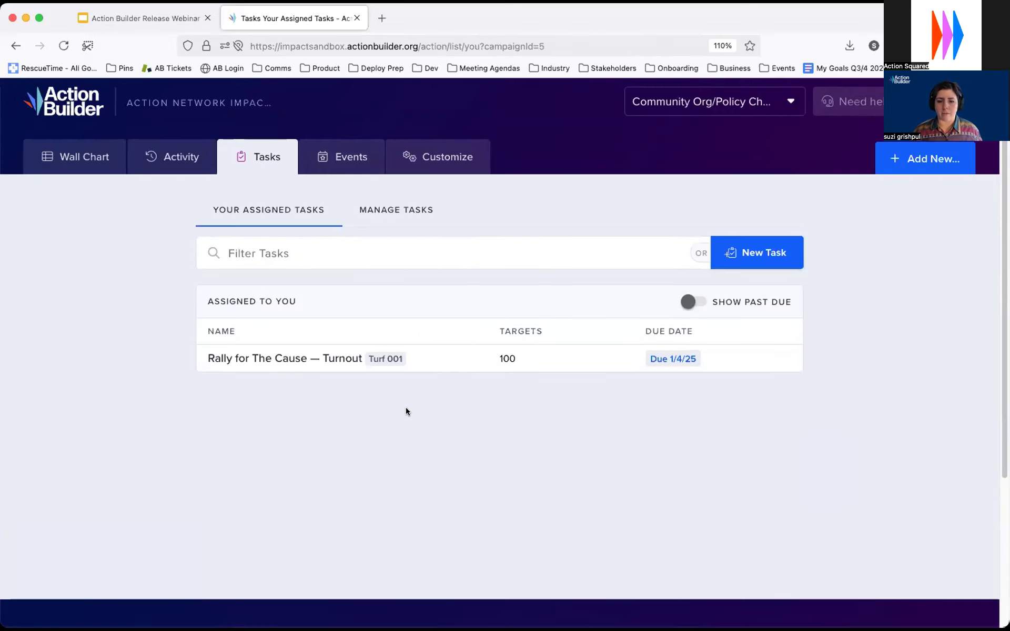
left_click(344, 357)
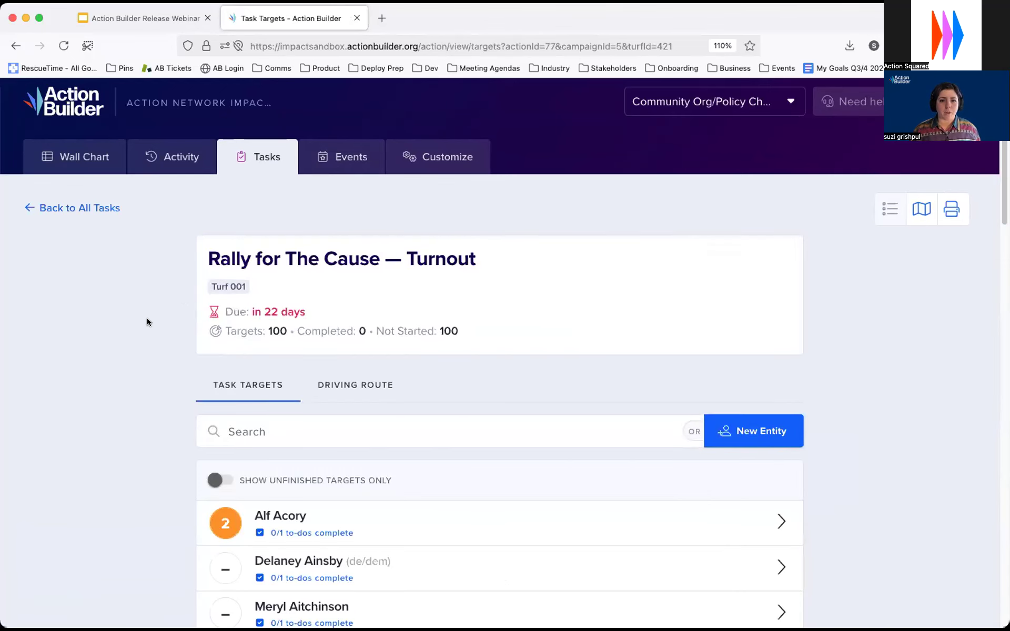
scroll(147, 320, "down", 1)
scroll(146, 320, "down", 3)
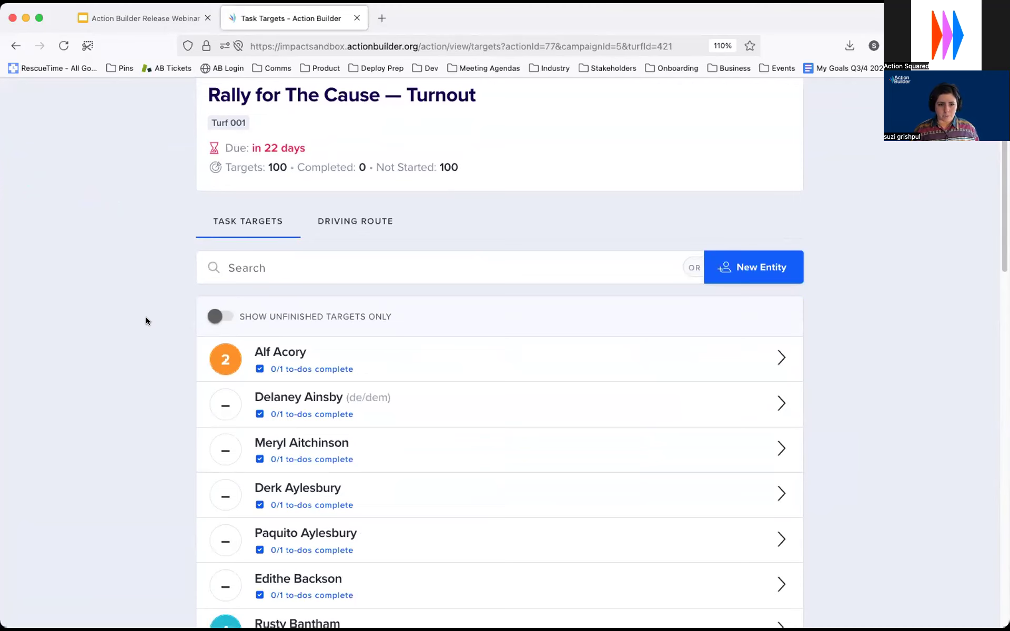
scroll(147, 320, "down", 1)
scroll(174, 267, "up", 4)
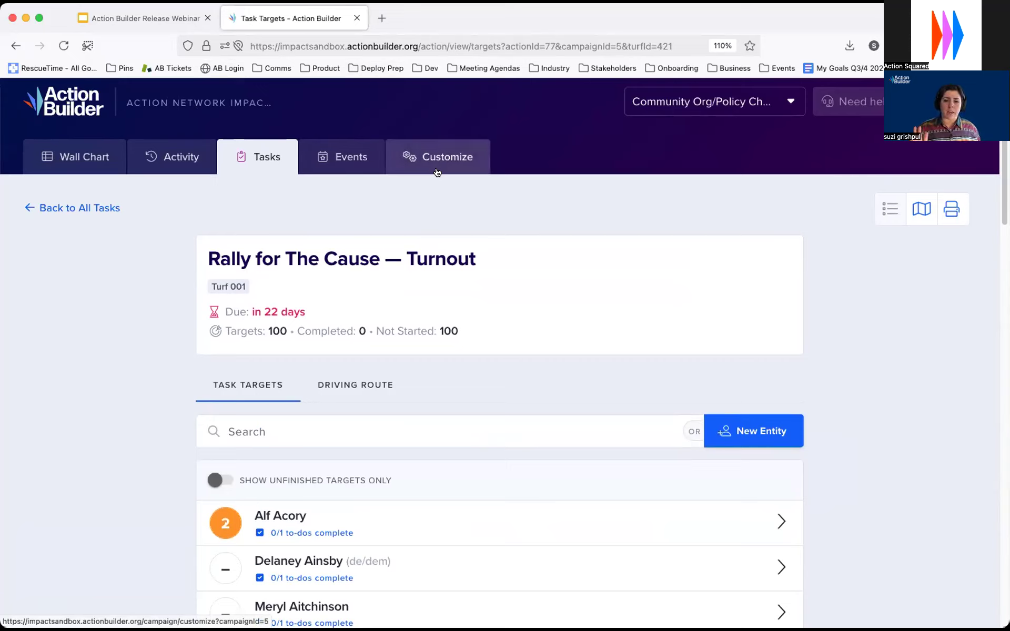
scroll(153, 368, "down", 5)
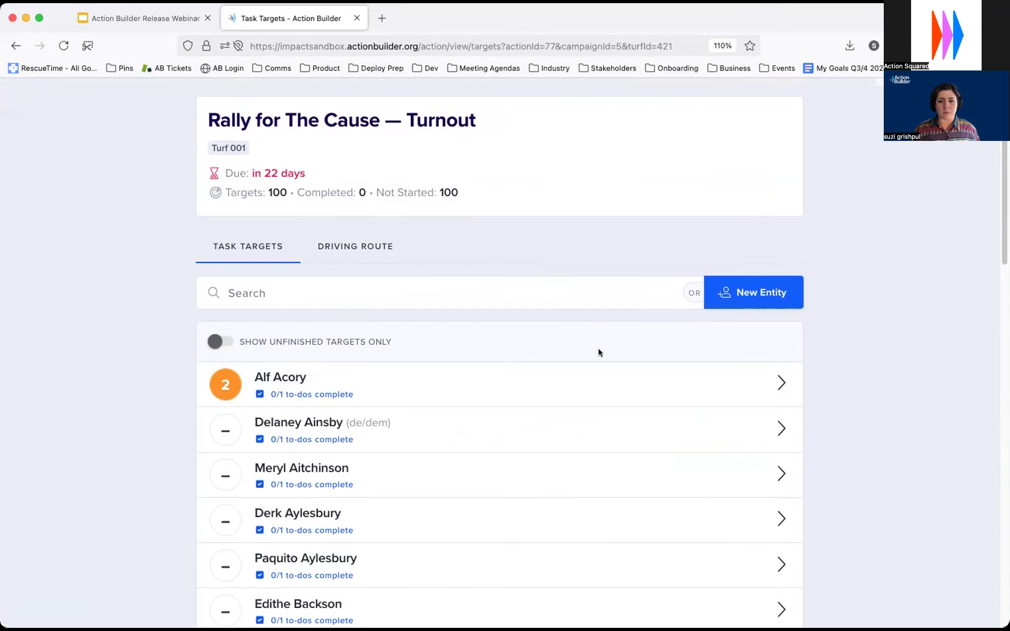
- Open the first target in the turf and review the event response to-do and the other events
left_click(548, 382)
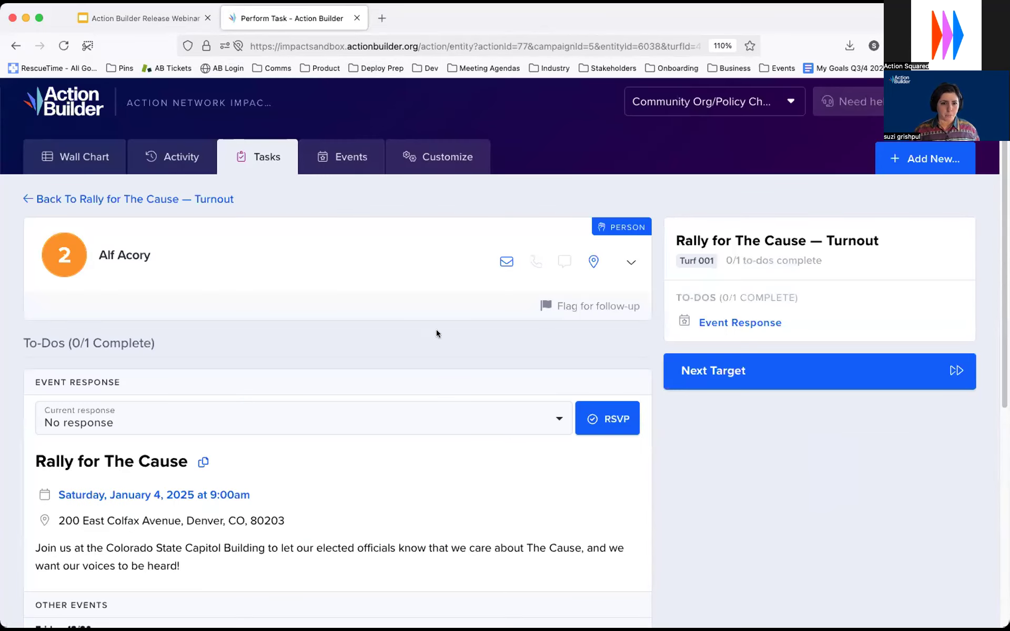
scroll(522, 379, "down", 2)
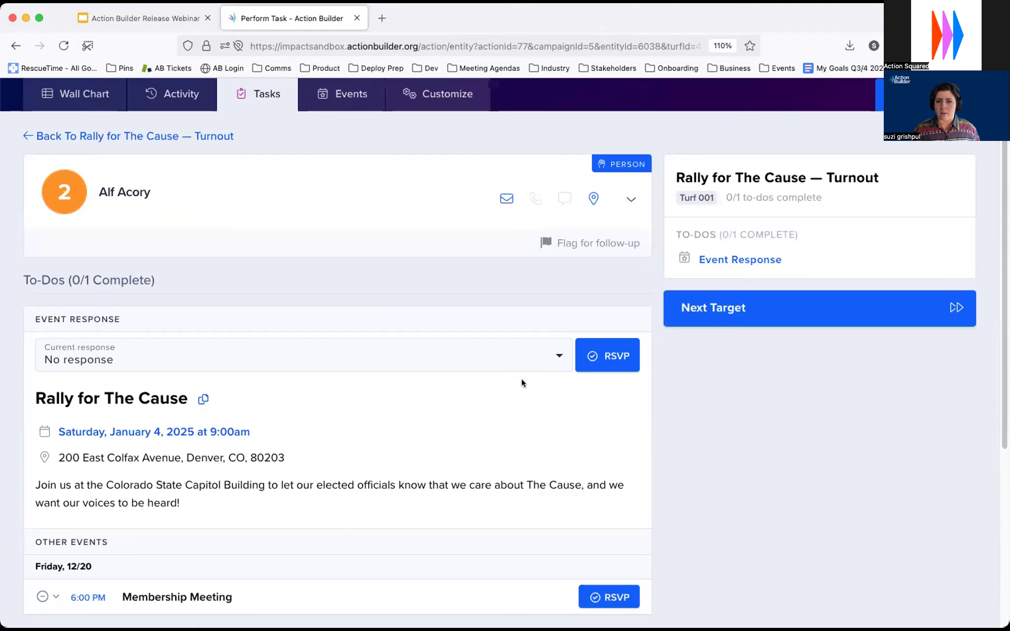
scroll(419, 316, "down", 2)
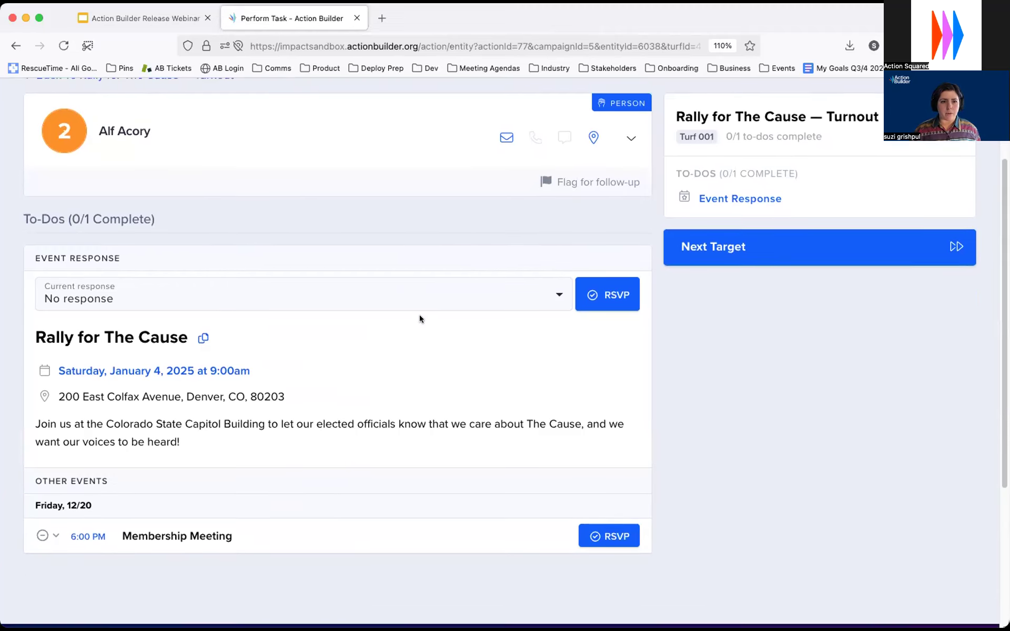
scroll(596, 240, "up", 2)
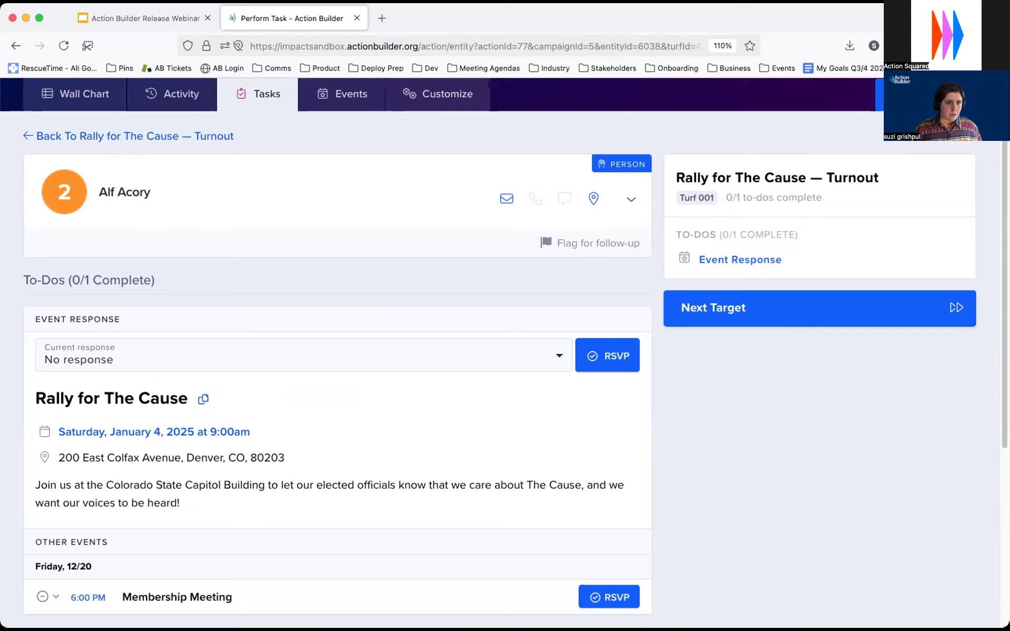
- Narrow the browser window to a phone-like width and look over the target's to-do page in that layout
left_click_drag(62, 233, 421, 284)
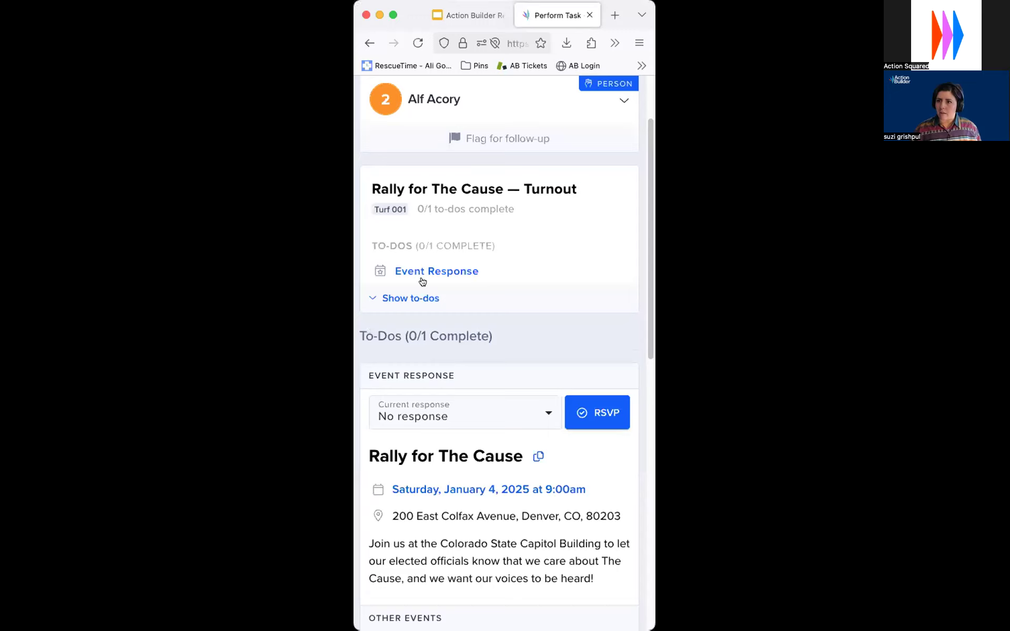
left_click(642, 15)
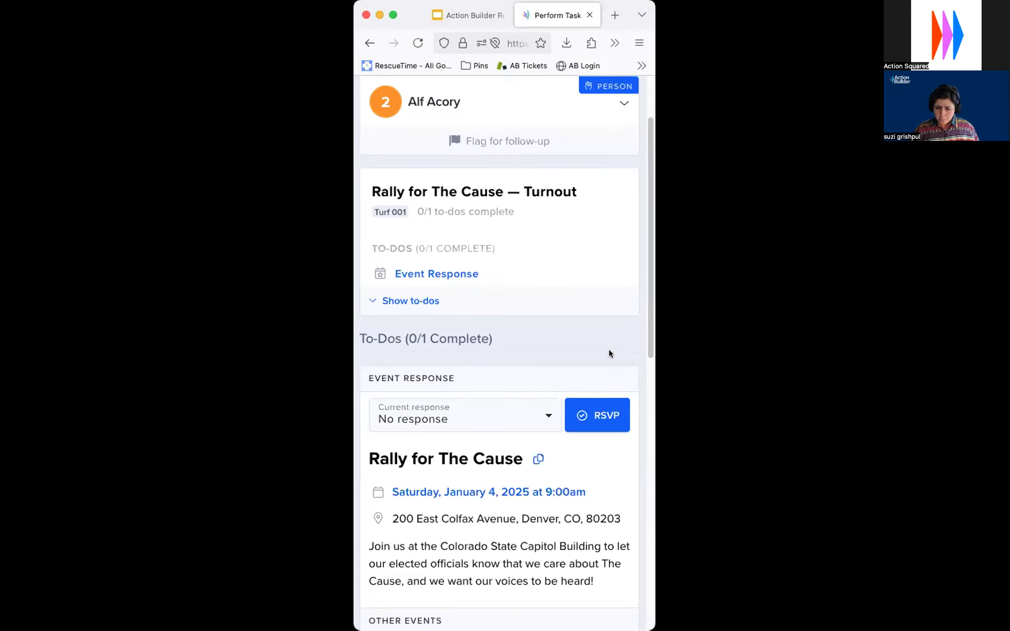
scroll(605, 342, "up", 3)
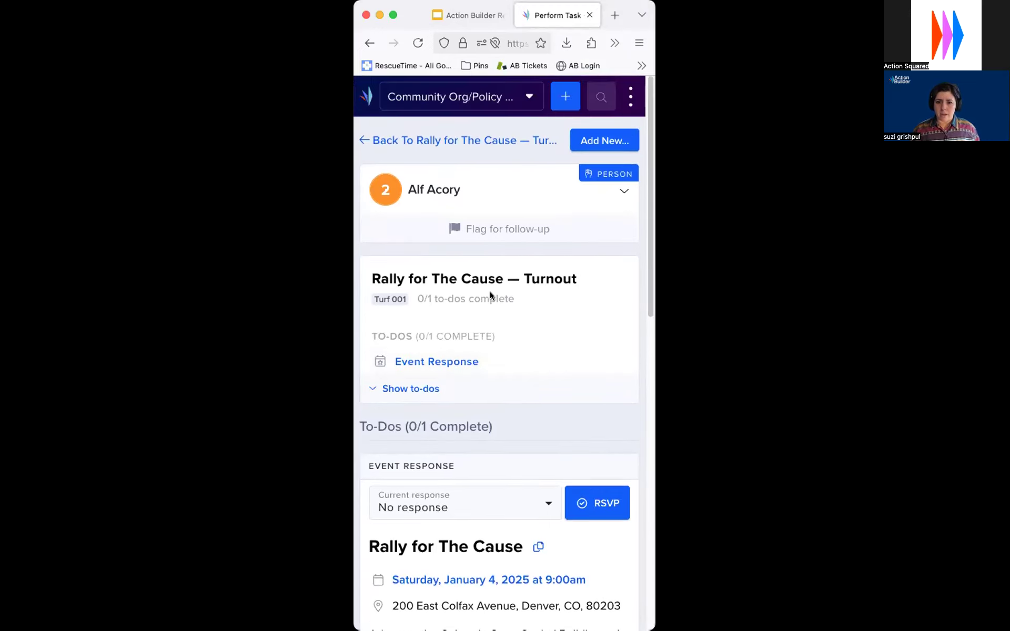
scroll(608, 314, "down", 5)
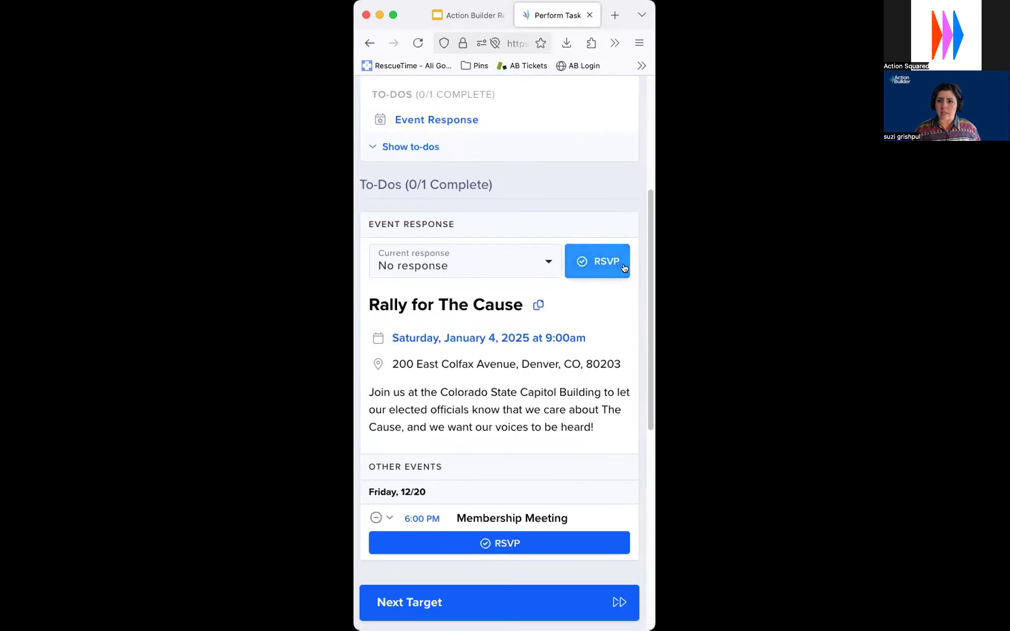
- Record an RSVP to Rally for The Cause for the target and view the Confirm, Tentative and Decline response options
left_click(602, 259)
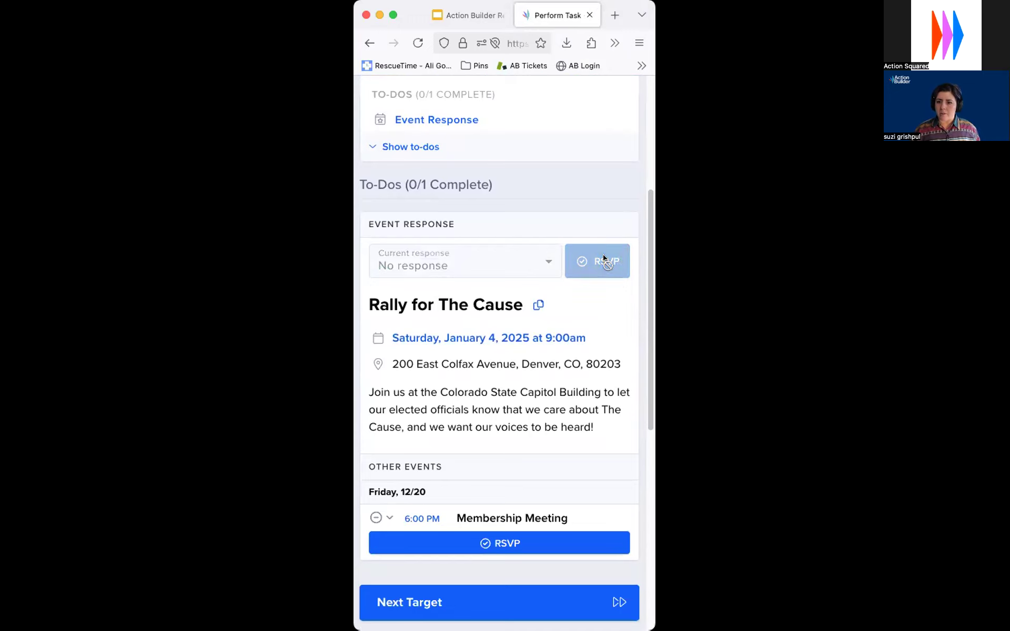
left_click(577, 259)
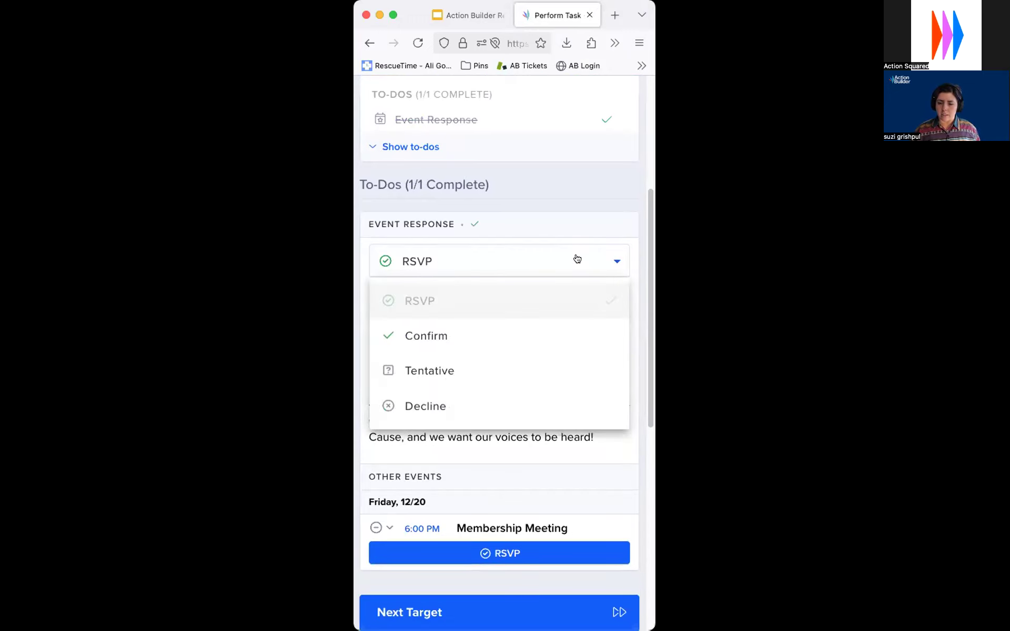
left_click(612, 263)
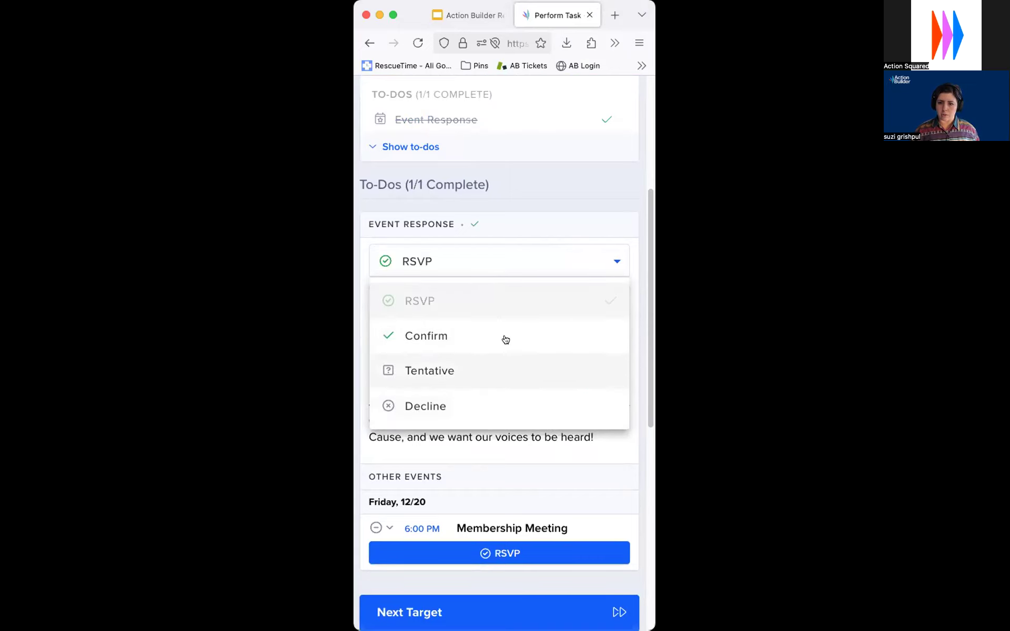
left_click(604, 263)
left_click(603, 264)
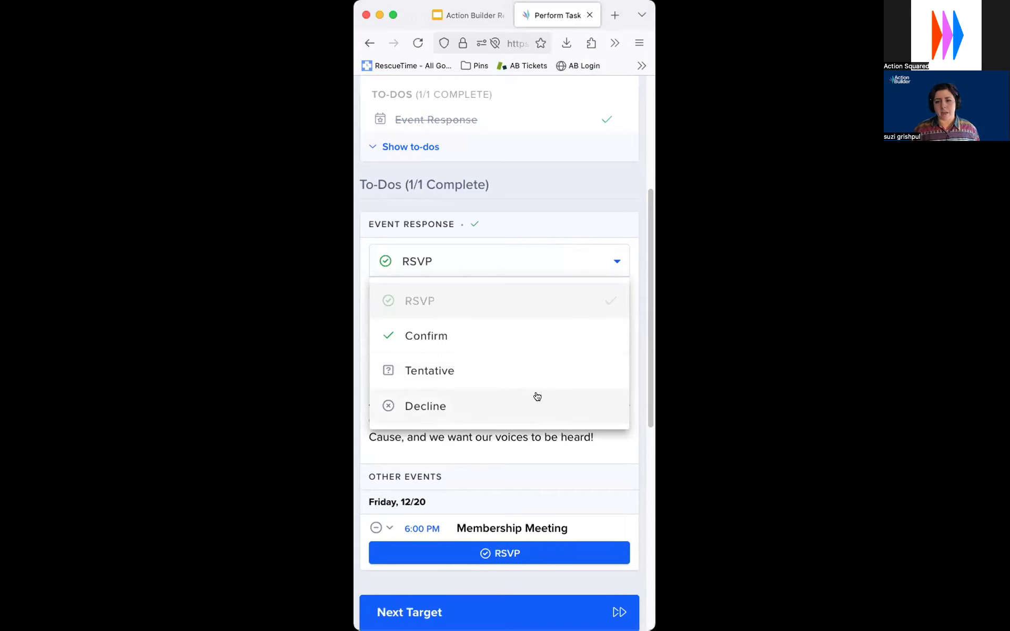
left_click(603, 226)
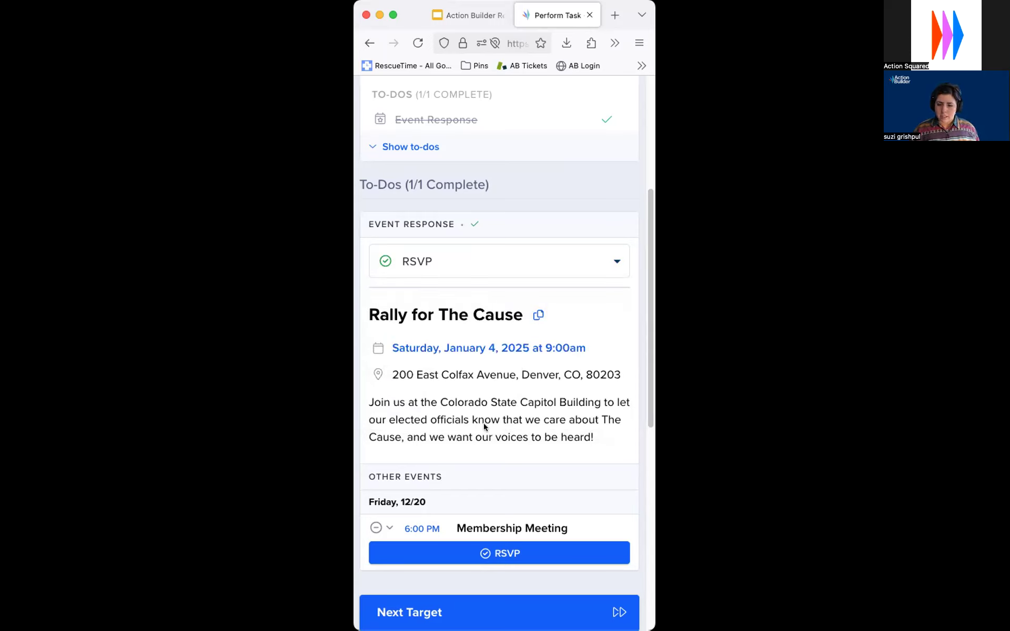
- Copy the Rally for The Cause event information and look at the other events offered to the target
scroll(485, 423, "down", 1)
scroll(484, 423, "down", 2)
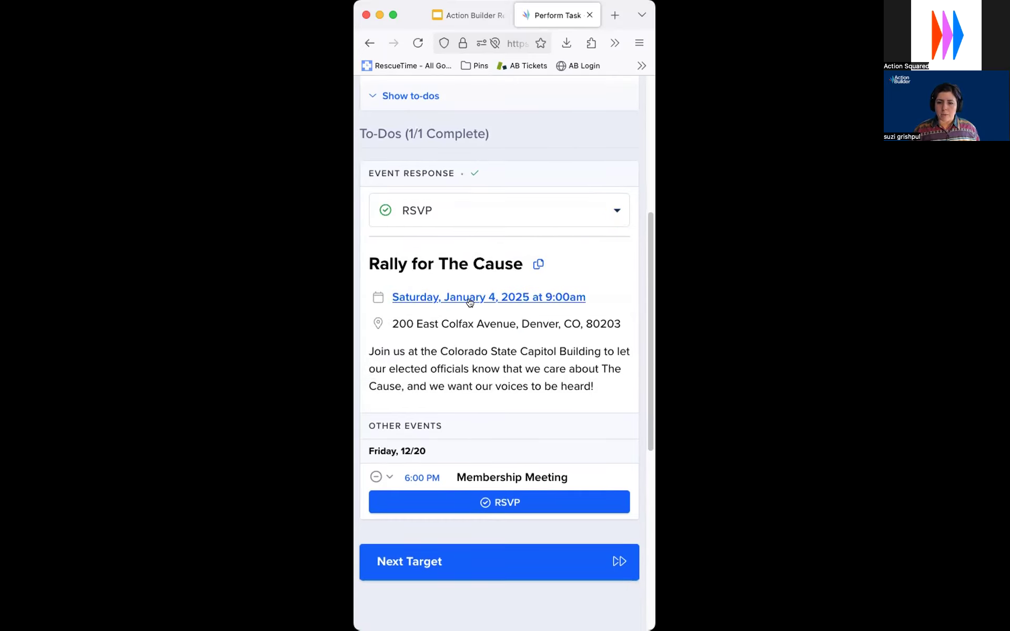
left_click(537, 265)
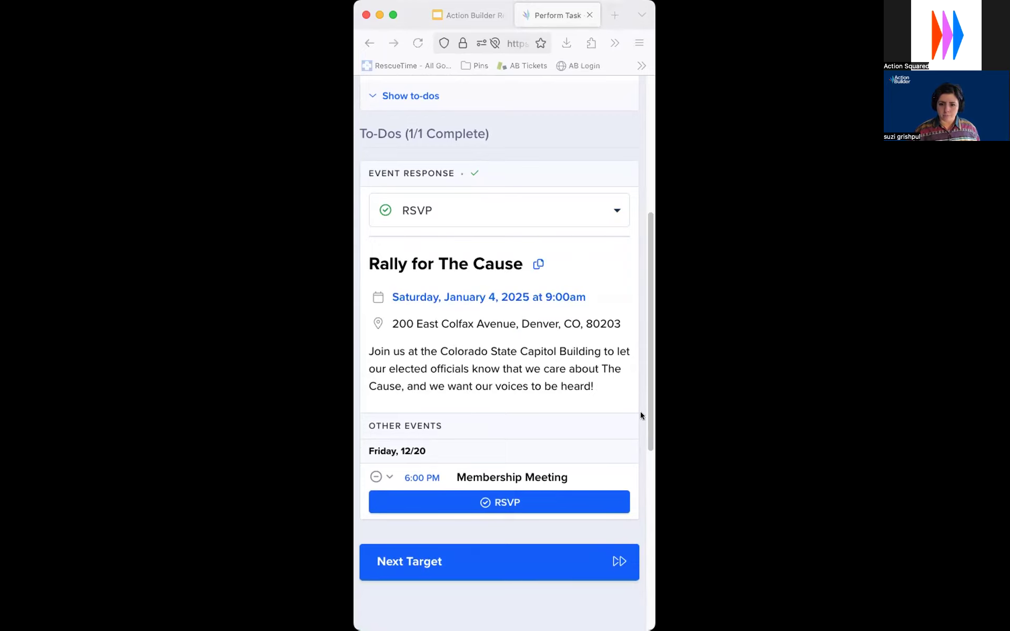
scroll(554, 349, "down", 4)
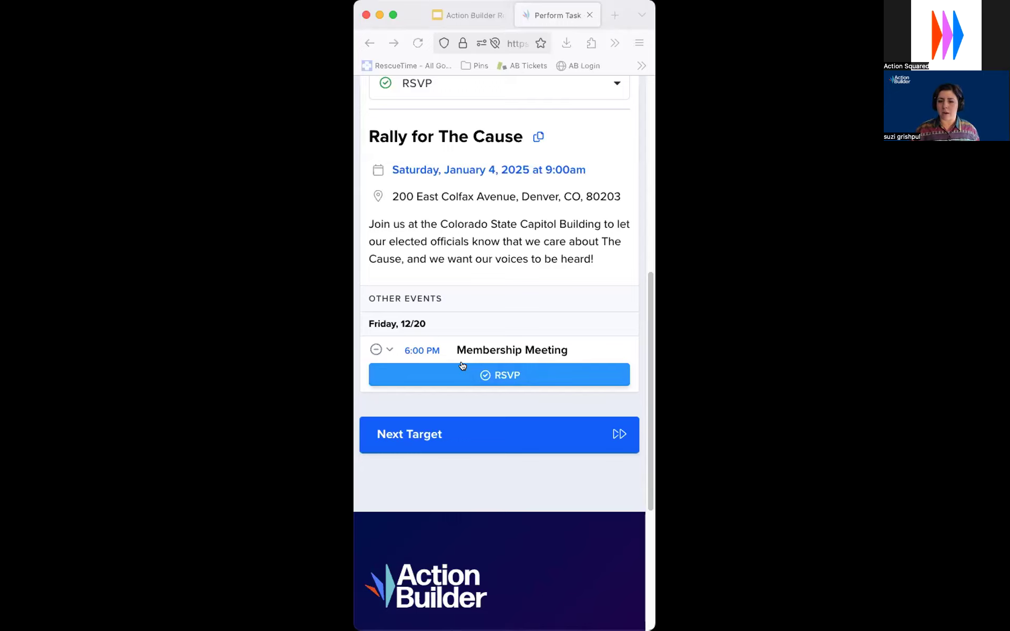
scroll(468, 337, "up", 2)
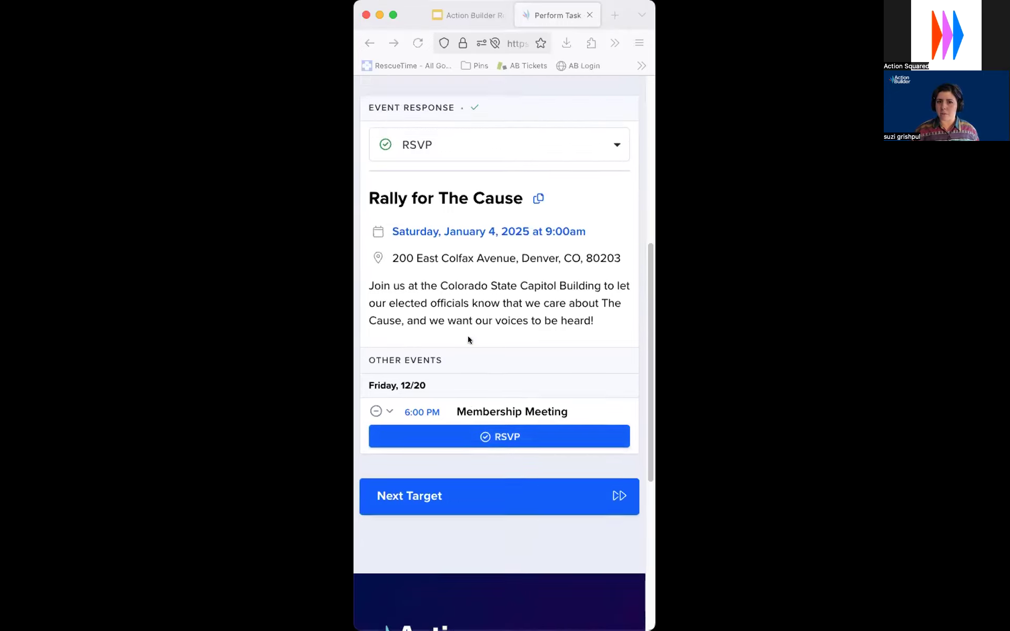
- Look over the target's rally response and other events, and widen the browser window to bring back the two-column layout
scroll(468, 337, "up", 1)
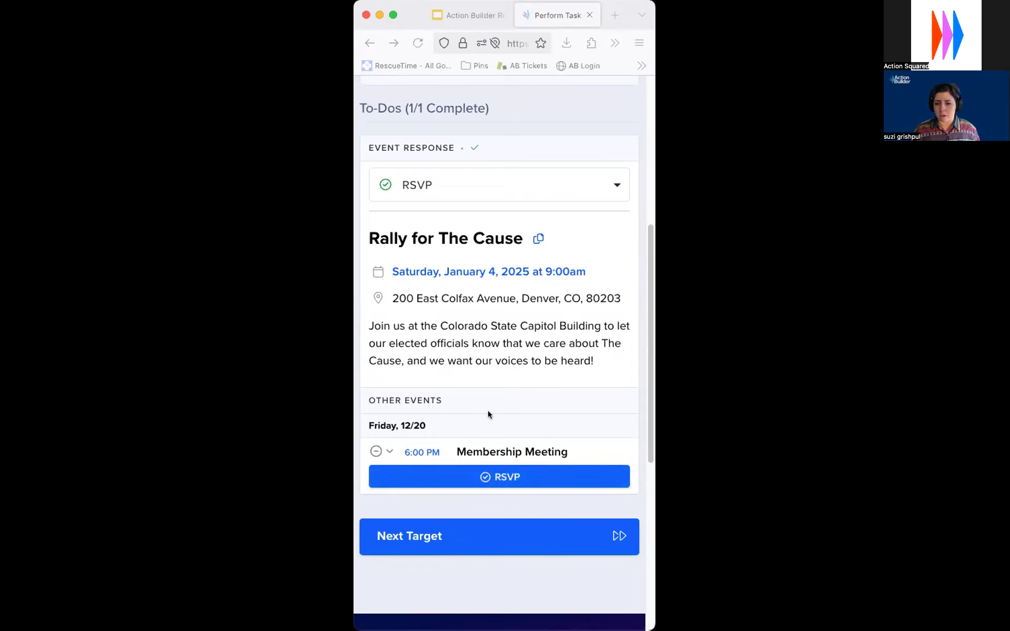
scroll(488, 411, "up", 2)
scroll(488, 414, "down", 5)
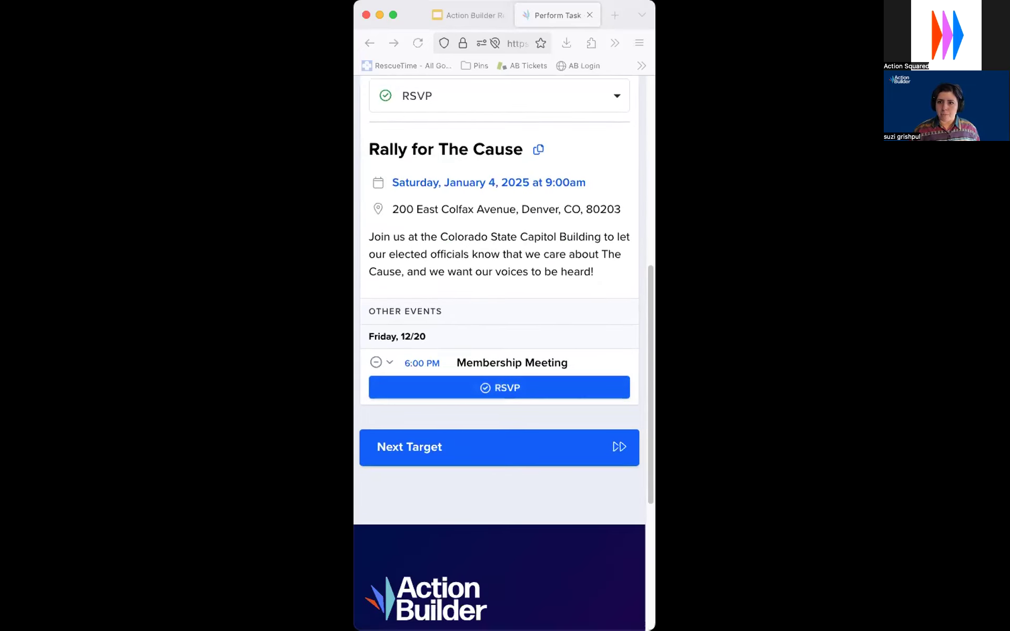
left_click_drag(355, 630, 210, 630)
scroll(658, 253, "up", 5)
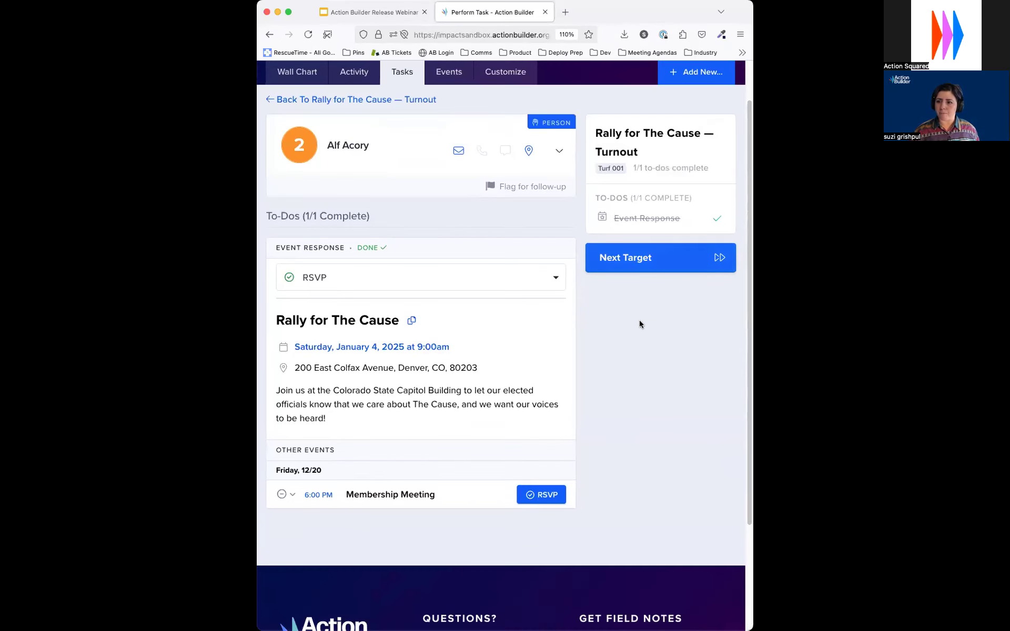
- Go to the next target, record an RSVP to Rally for The Cause, and continue to the following target
left_click(643, 252)
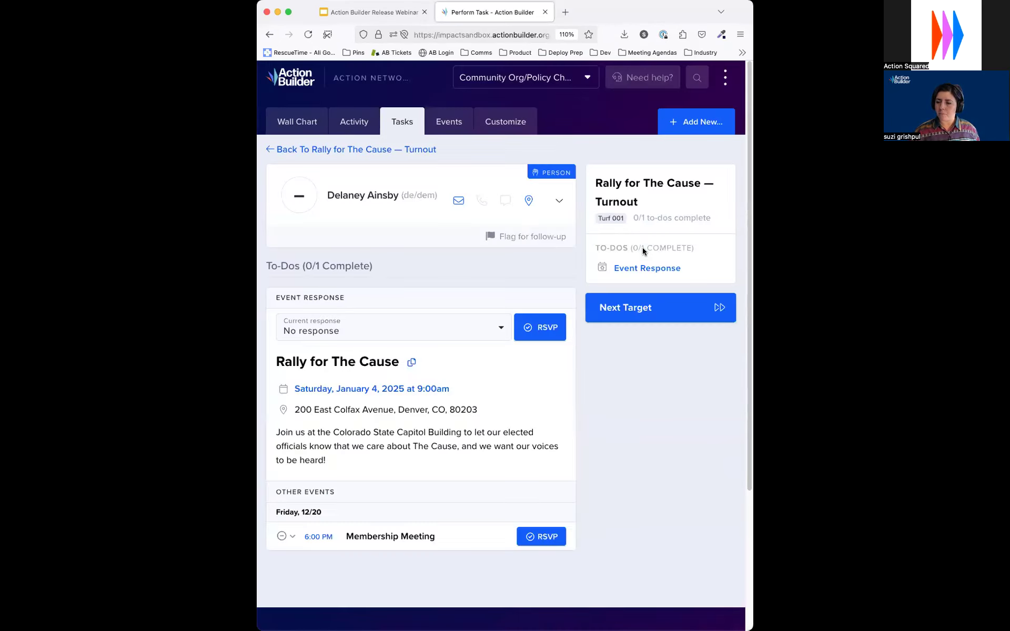
left_click(528, 330)
left_click(629, 314)
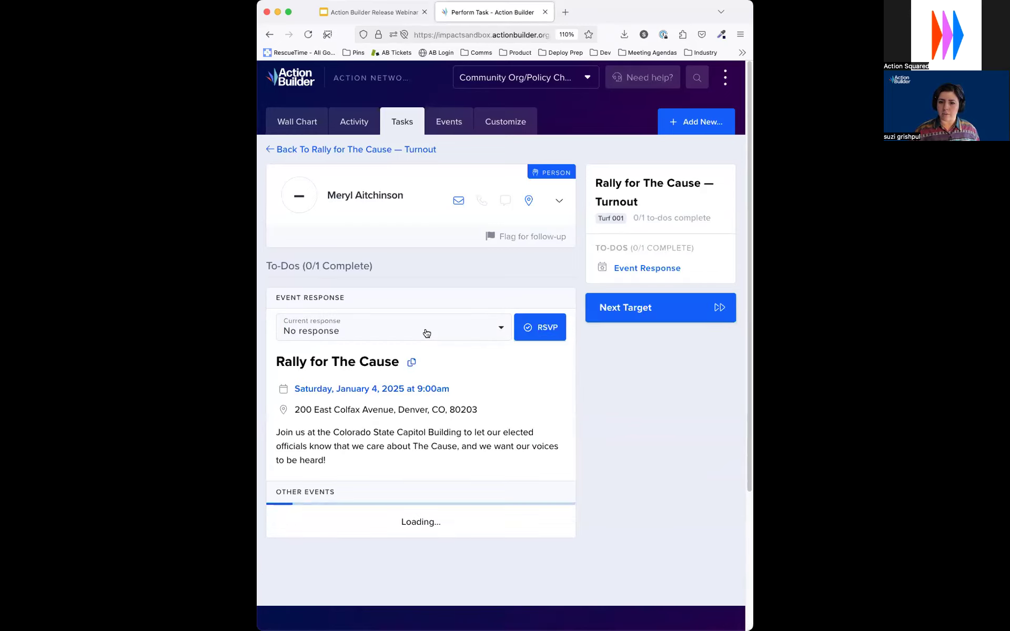
- Record a Tentative response to Rally for The Cause for this target and the one after, advancing to the next target
left_click(422, 331)
left_click(428, 429)
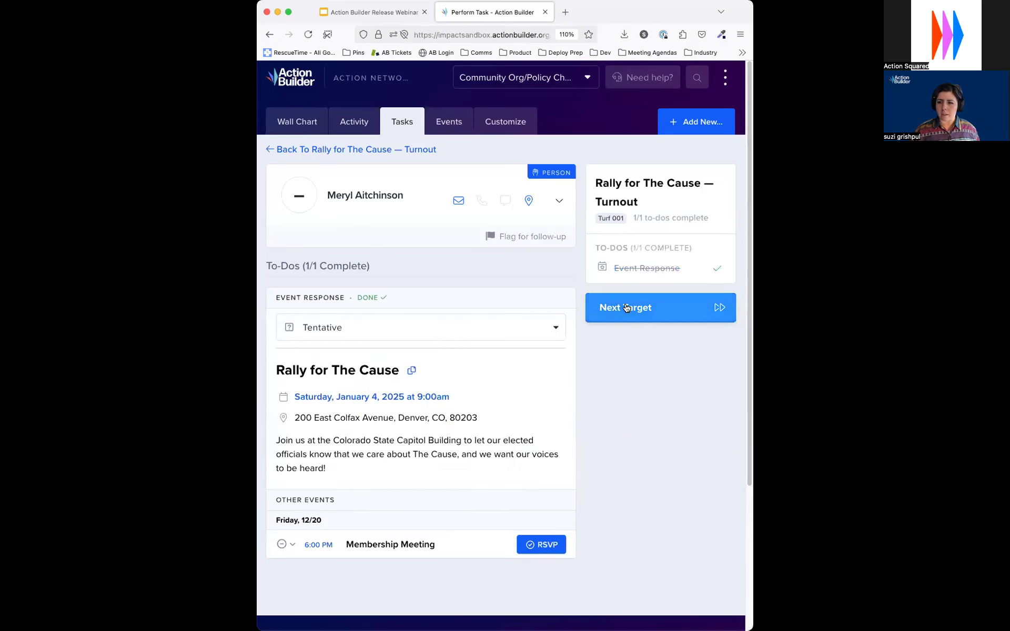
left_click(411, 332)
left_click(409, 415)
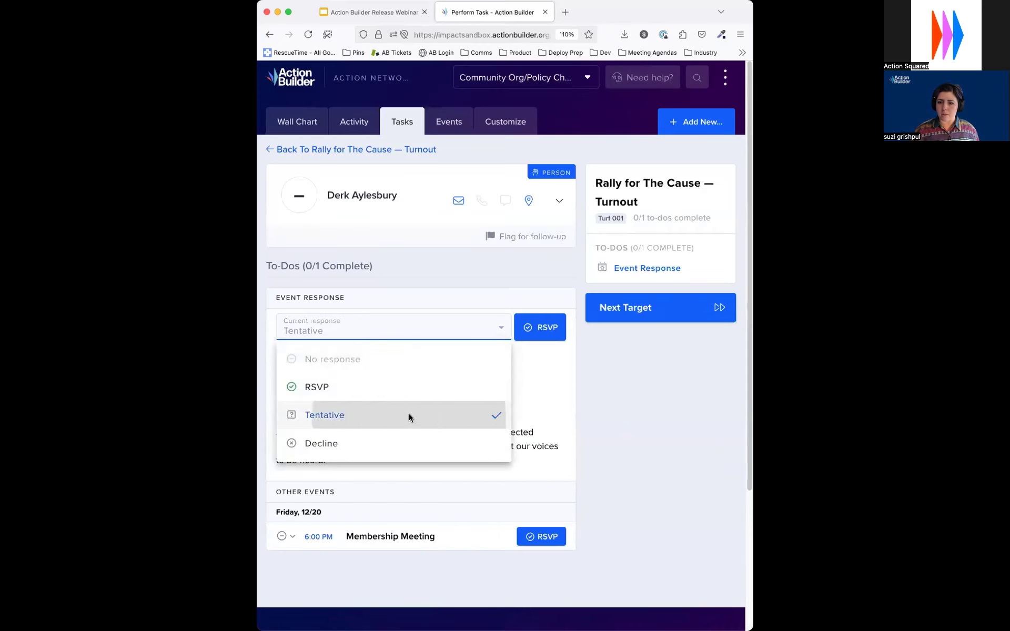
left_click(636, 313)
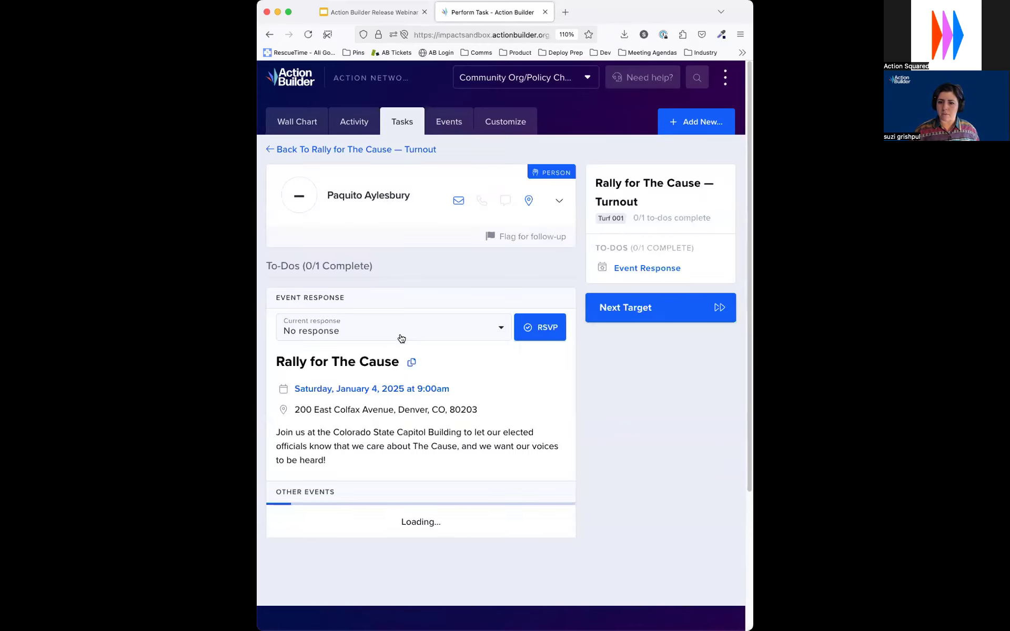
- Record a Decline response to Rally for The Cause for each of the next two targets and advance to the following target
left_click(400, 335)
left_click(401, 443)
left_click(603, 318)
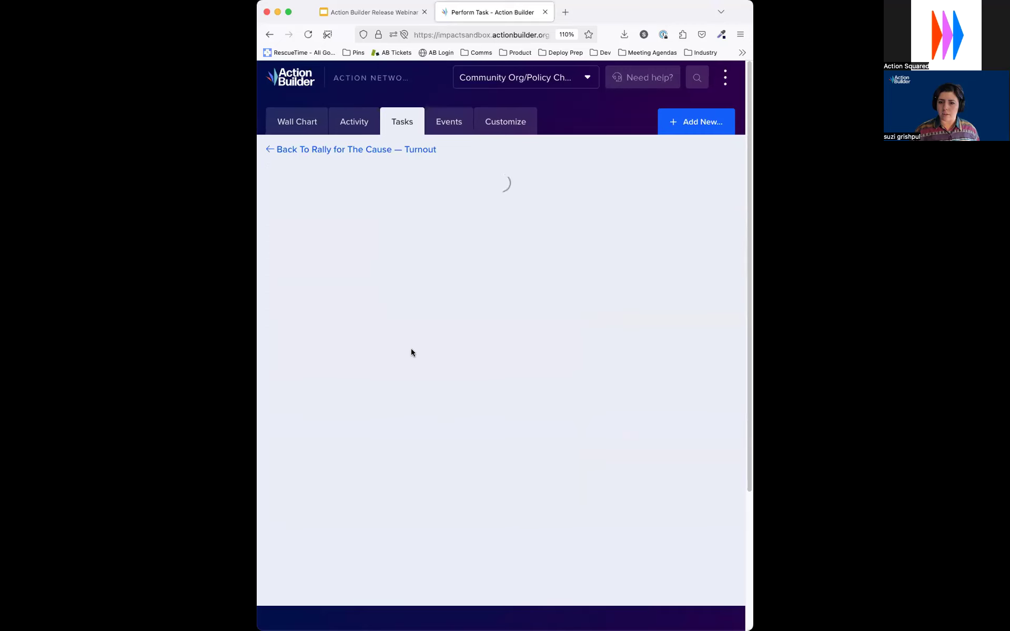
left_click(400, 332)
left_click(392, 443)
left_click(630, 308)
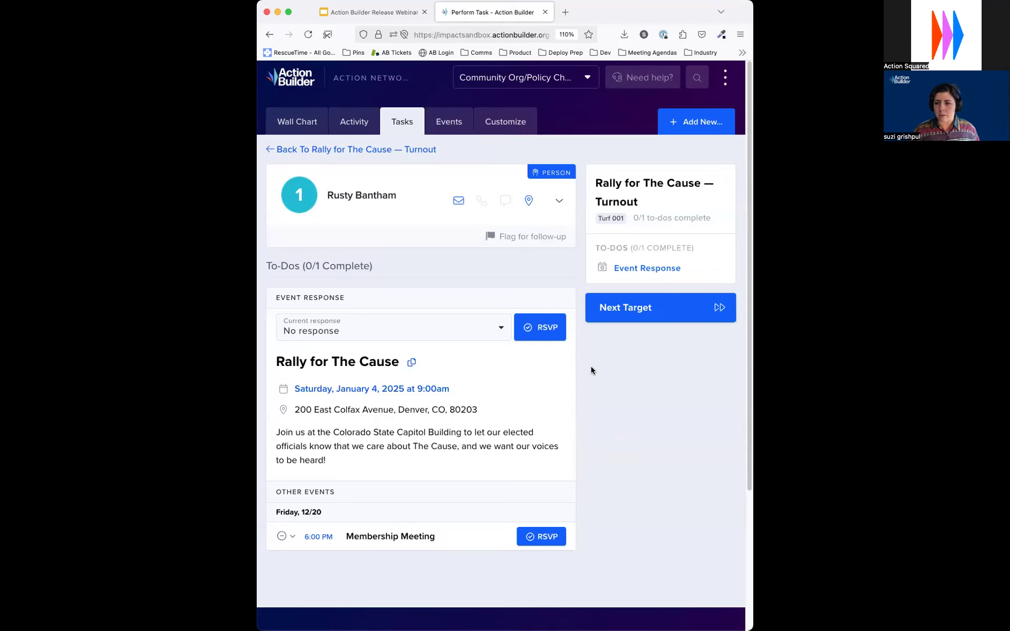
- Open the Rally for The Cause event page and widen the browser window to review its RSVPs and tasks
left_click(448, 127)
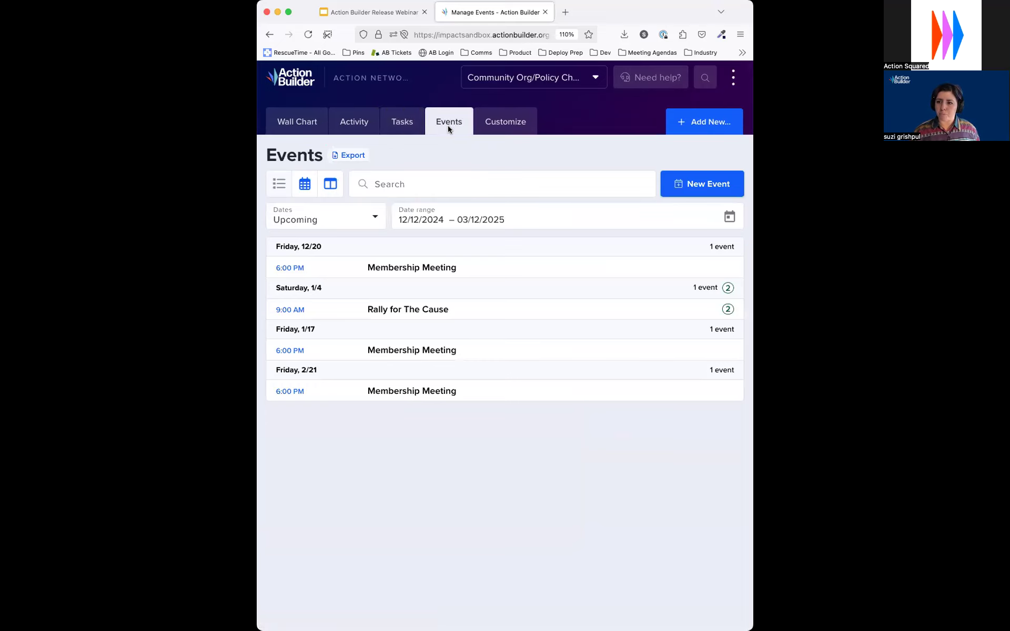
left_click(437, 311)
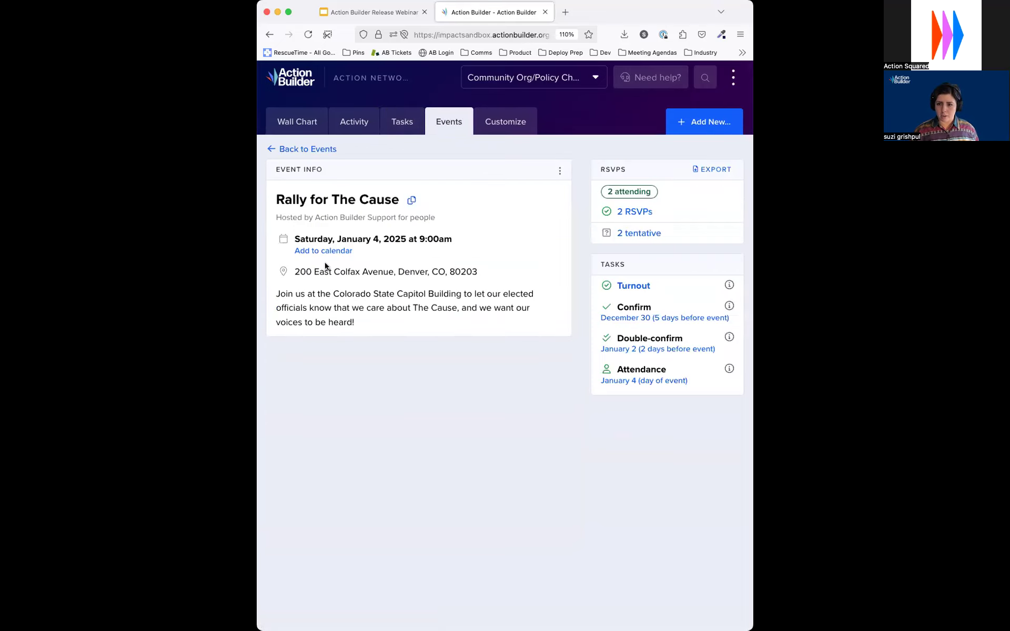
left_click_drag(257, 247, 222, 247)
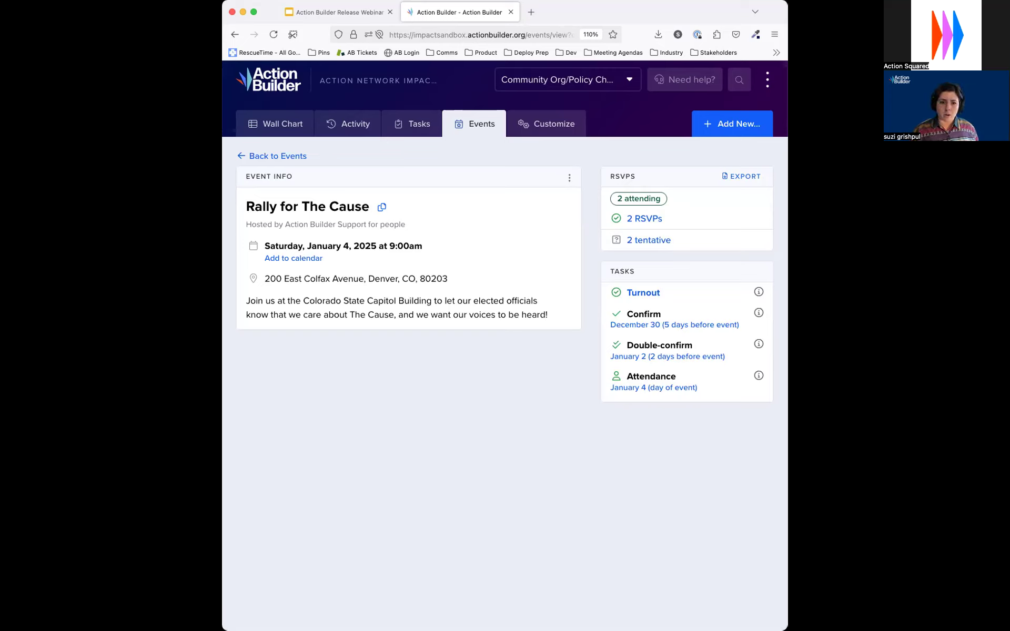
left_click_drag(788, 432, 825, 433)
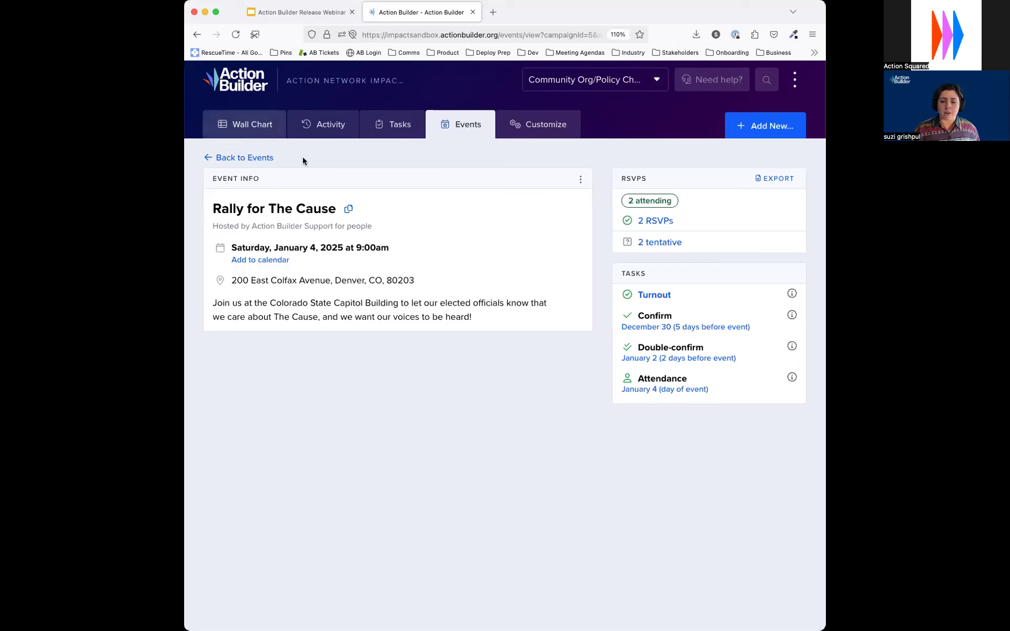
- View the scheduling options of the rally's Confirm and Double-confirm tasks, closing each without changes
left_click(667, 330)
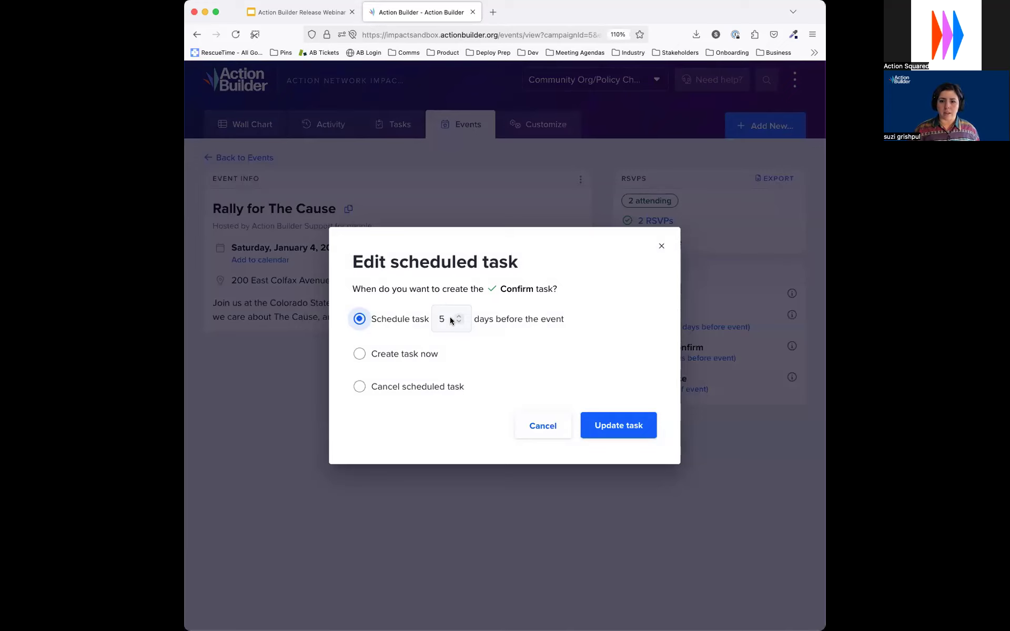
left_click(662, 245)
left_click(668, 359)
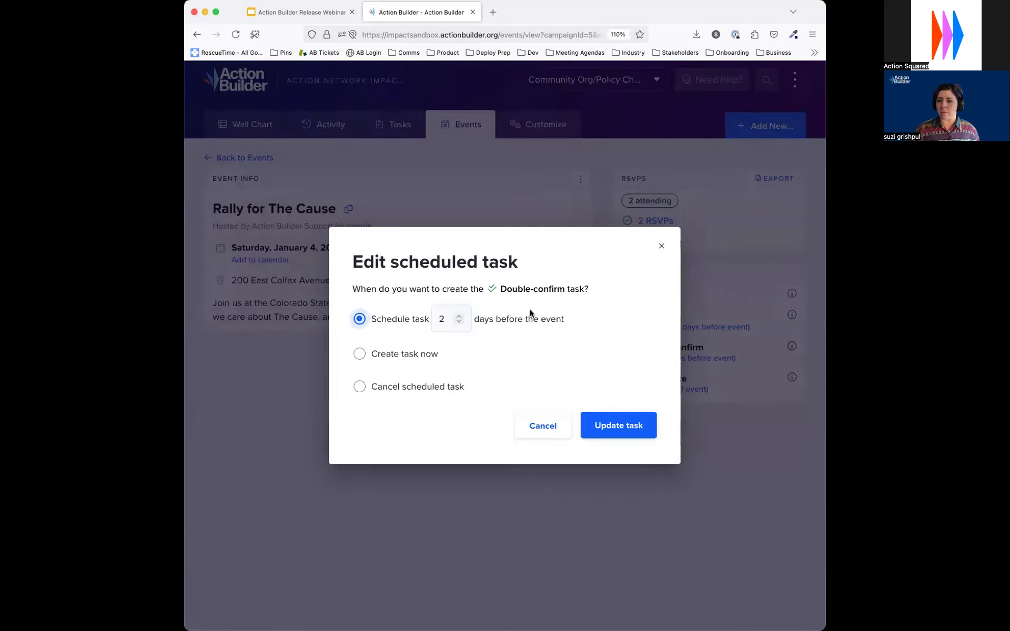
left_click(662, 247)
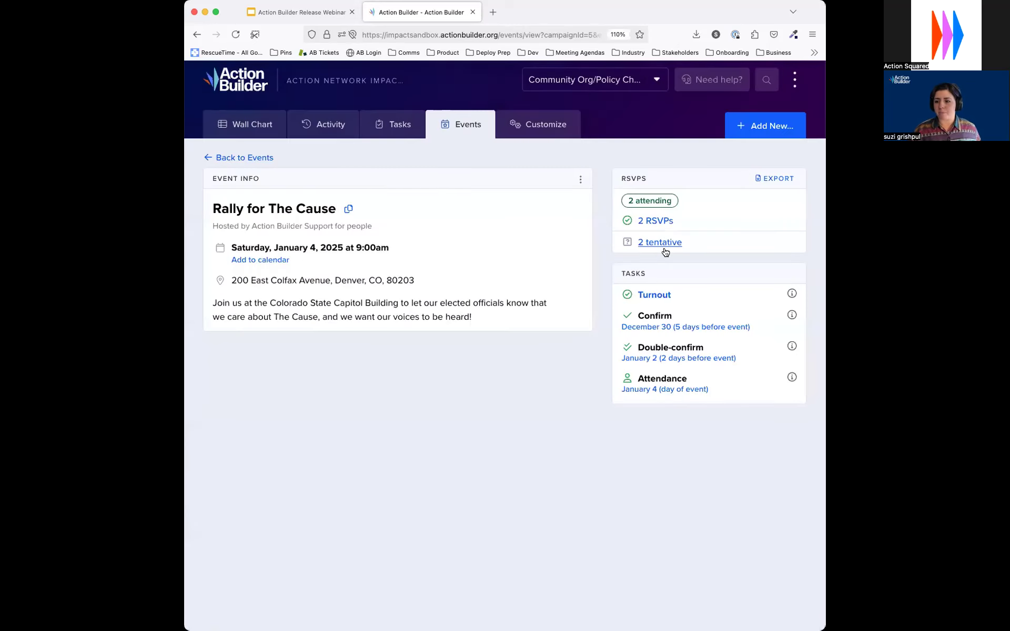
- Change the rally's scheduled Confirm task so that it is created now
left_click(664, 327)
left_click(412, 358)
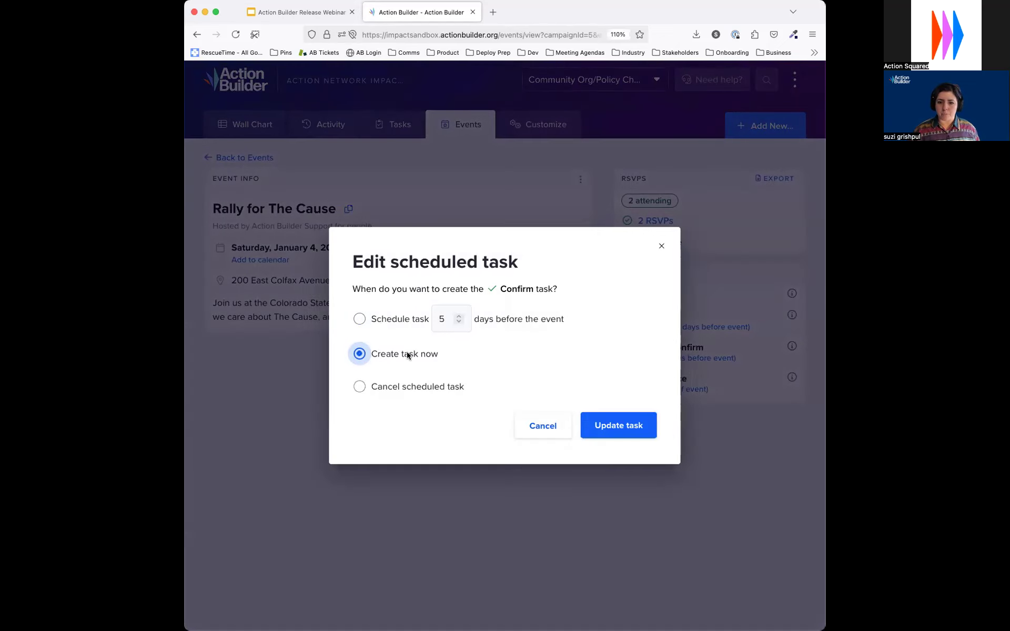
left_click(620, 423)
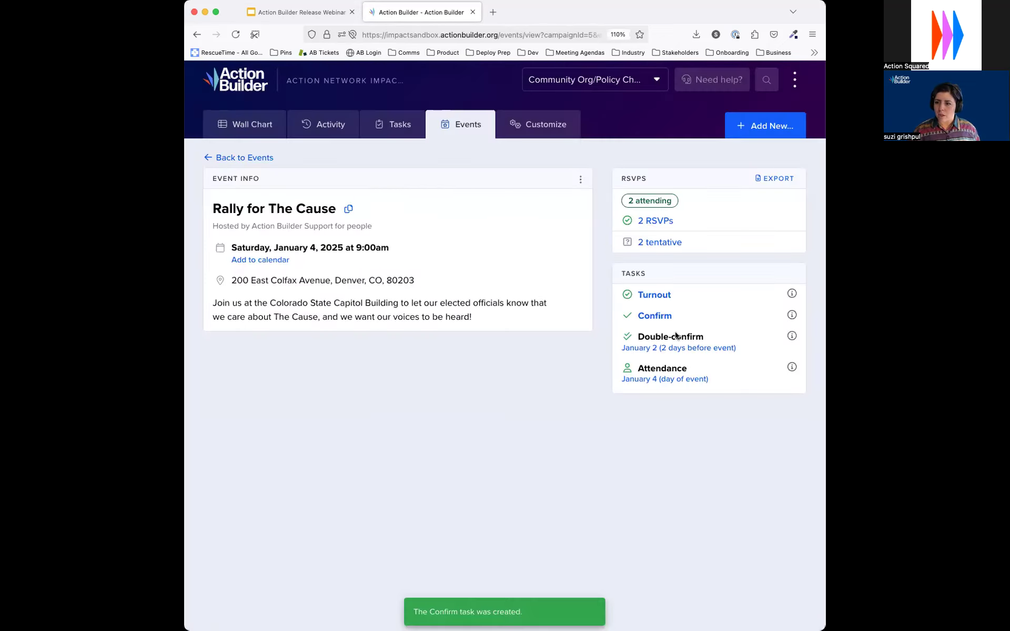
- Open the rally's Confirm task and review its due date, progress, to-dos, universe and assigned turf
left_click(665, 317)
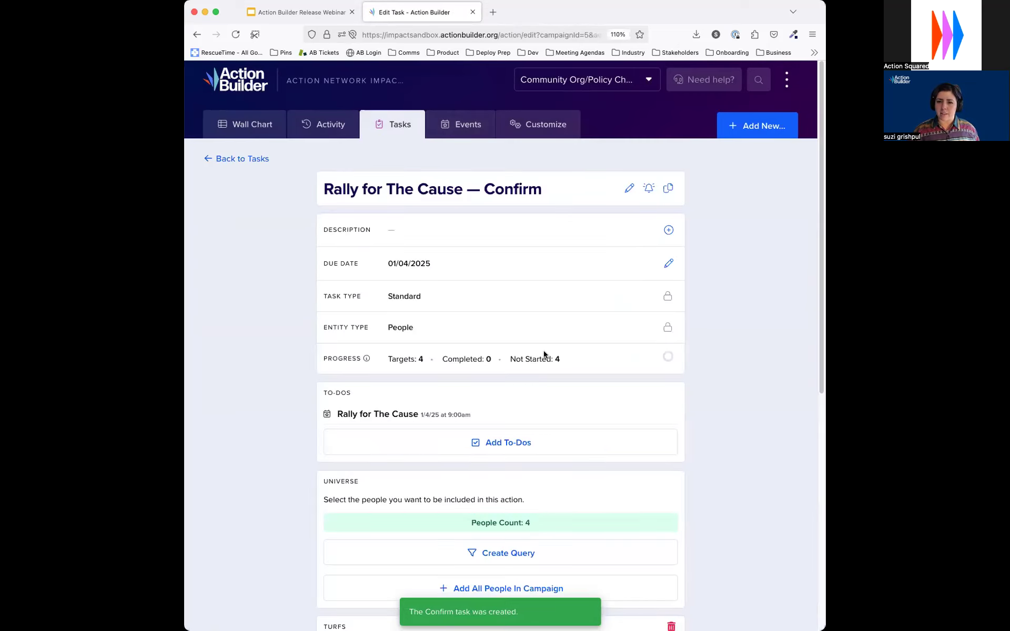
scroll(657, 409, "down", 4)
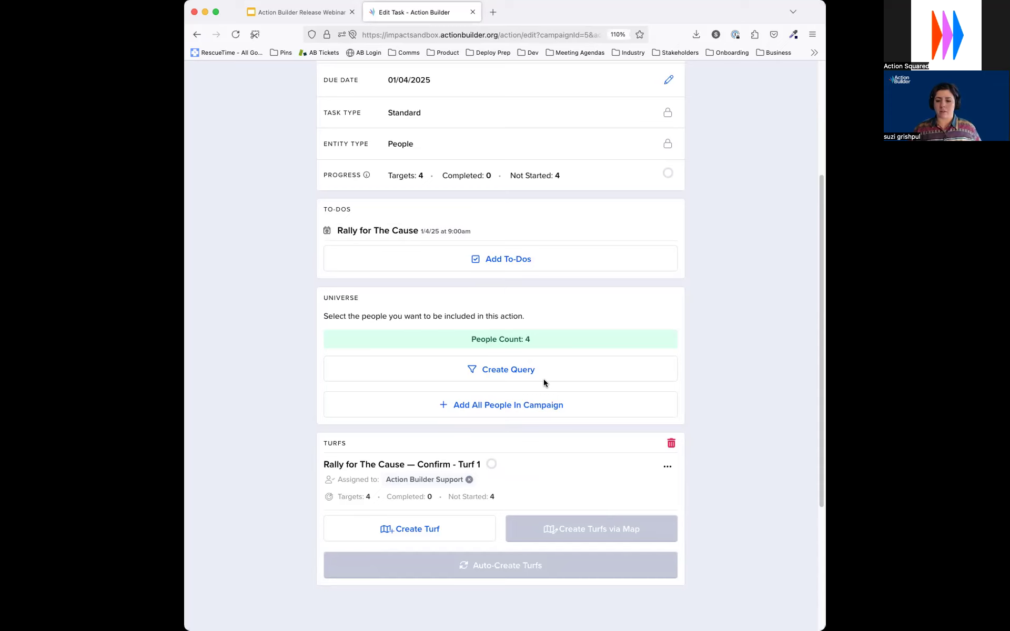
scroll(582, 406, "down", 1)
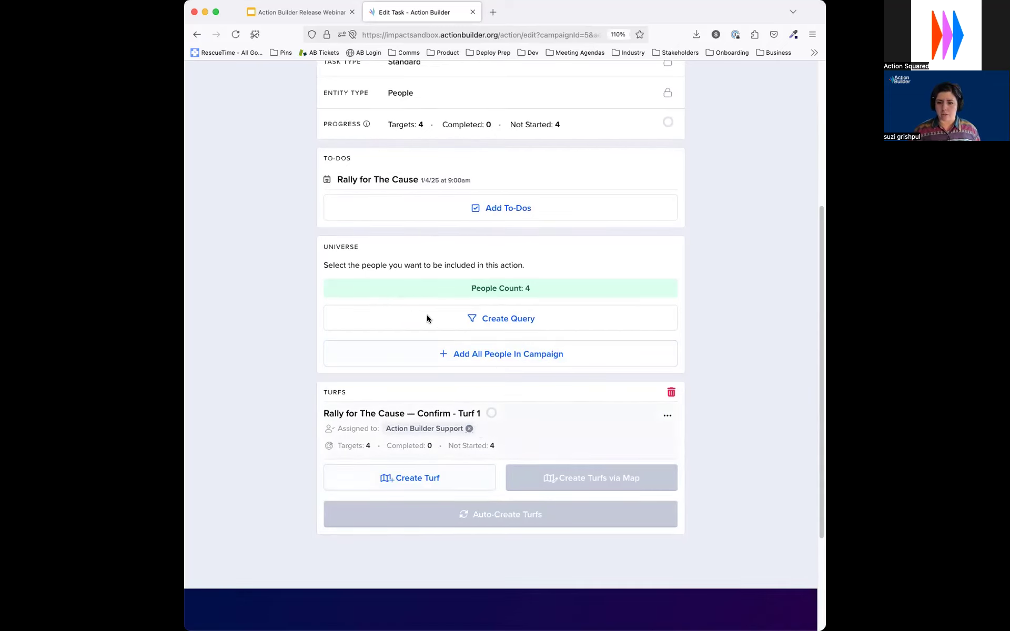
scroll(529, 380, "down", 1)
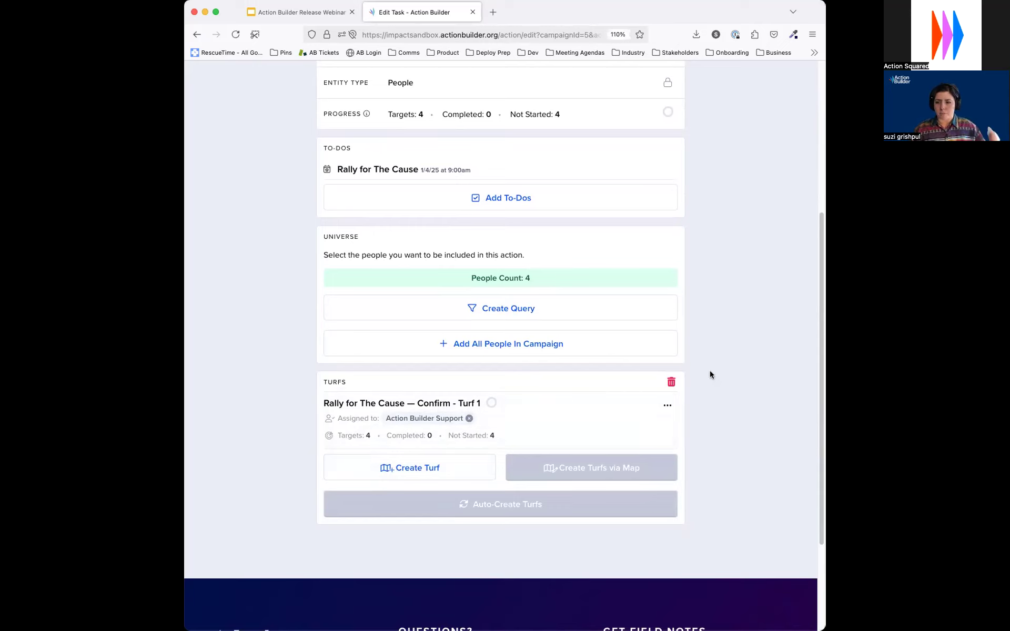
scroll(709, 375, "up", 5)
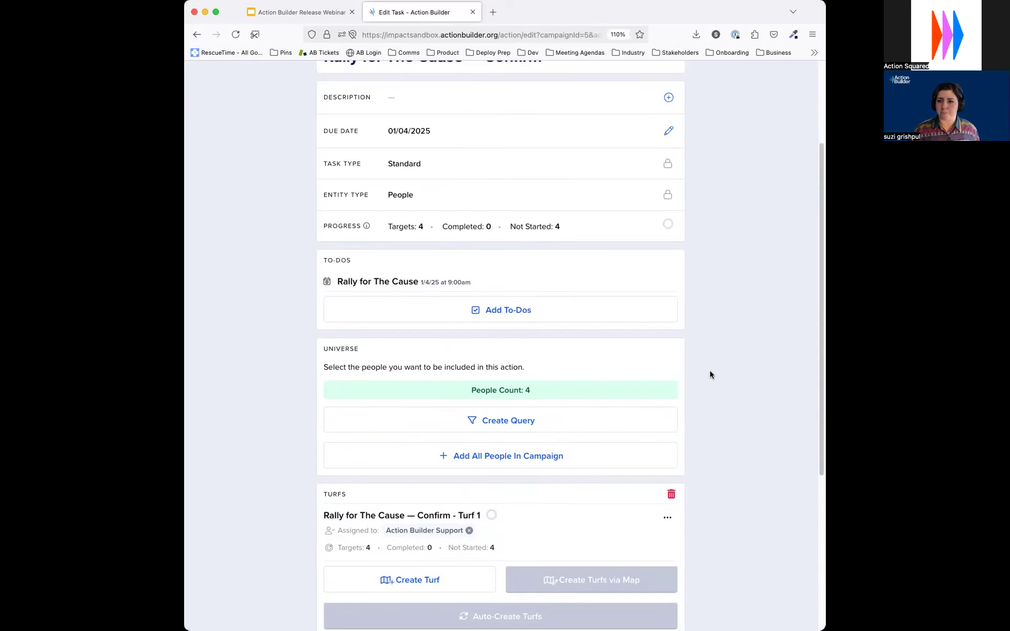
- Return to the Rally for The Cause event, change its start date to December 12, 2024, and save the changes
left_click(448, 122)
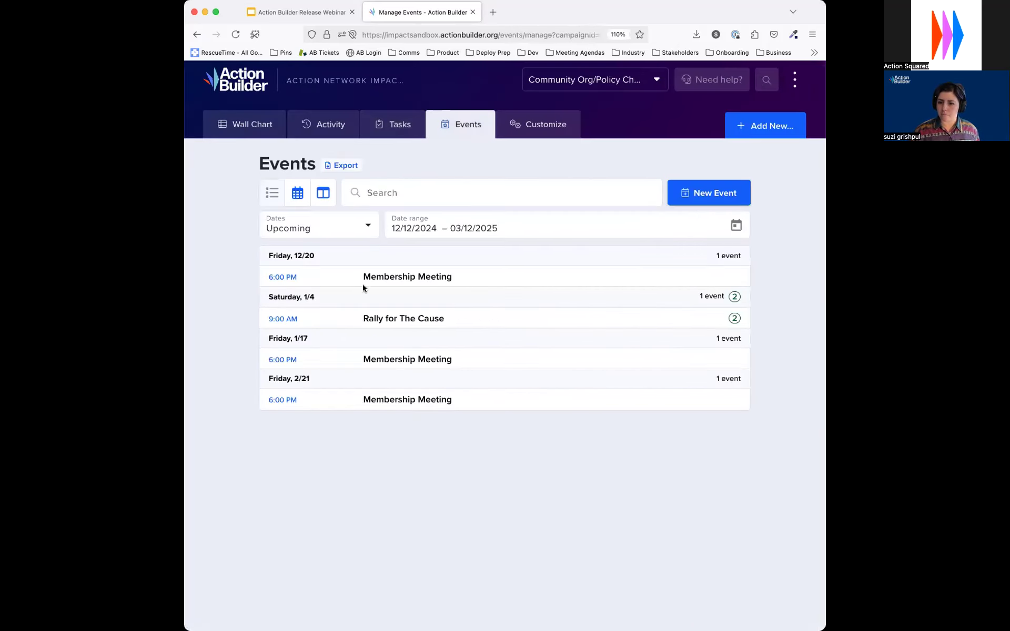
left_click(415, 316)
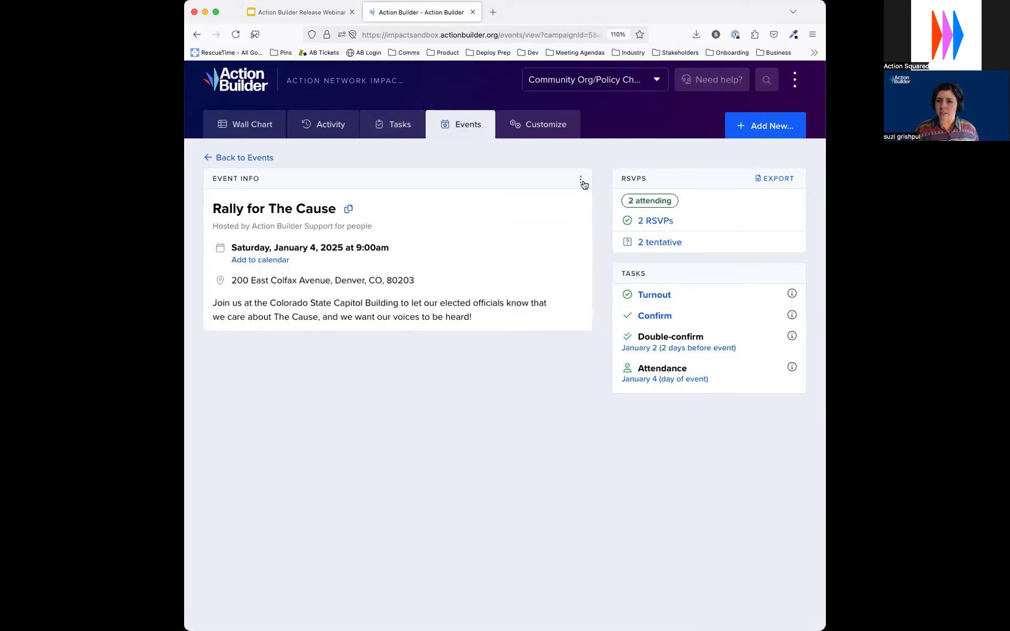
left_click(582, 181)
left_click(602, 206)
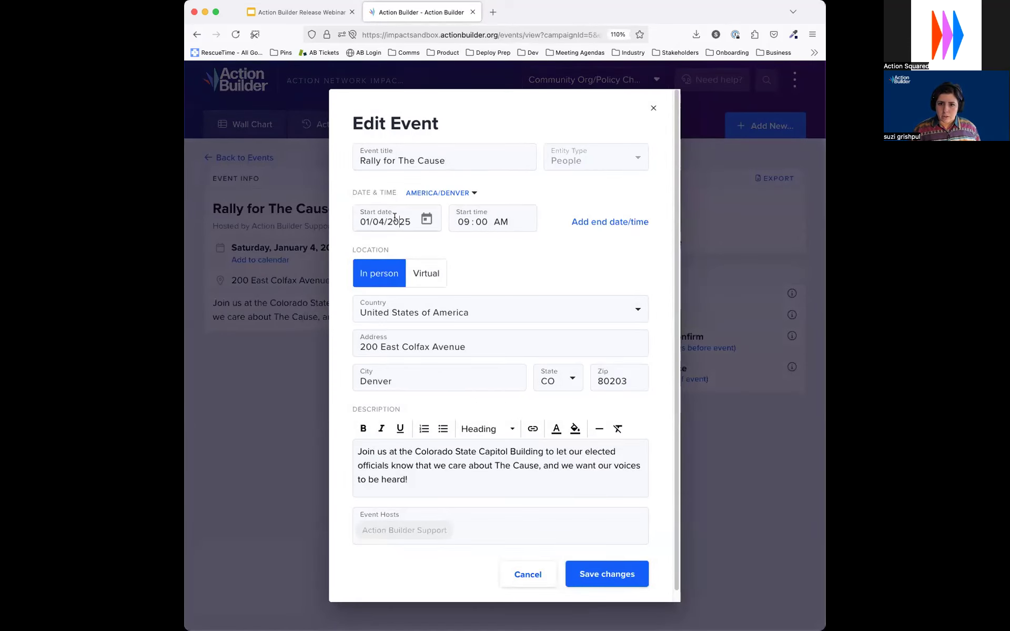
left_click(426, 220)
left_click(488, 248)
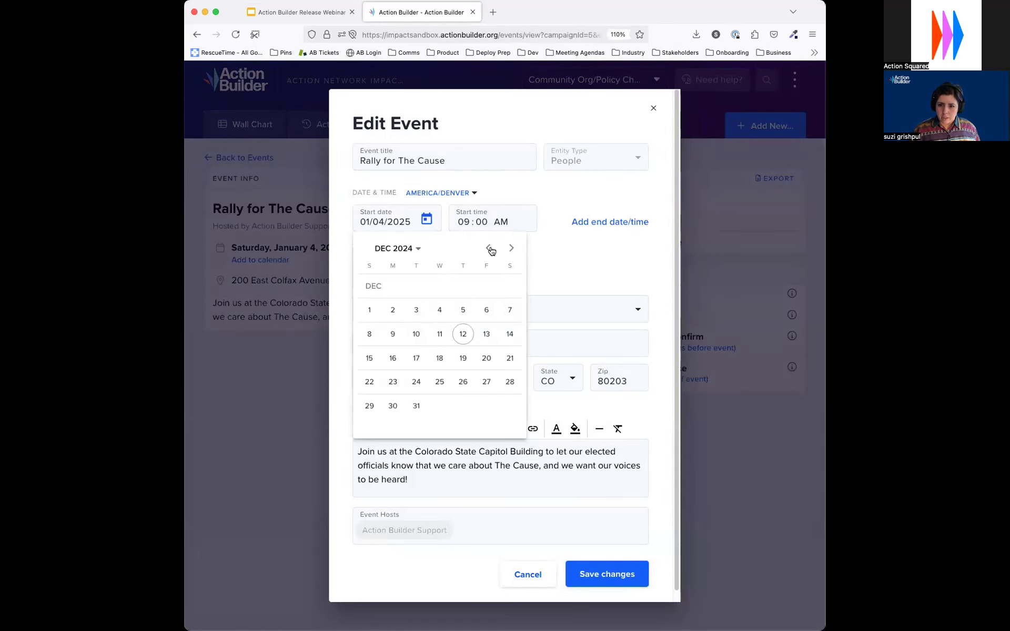
left_click(463, 335)
left_click(629, 579)
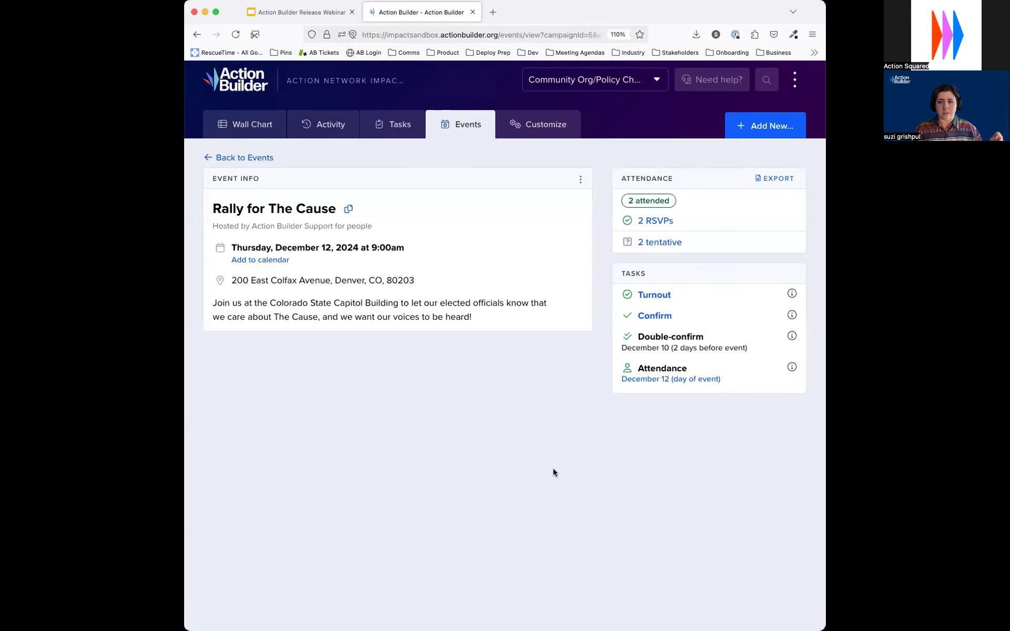
- Change the rally's scheduled Attendance task so that it is created now
left_click(649, 376)
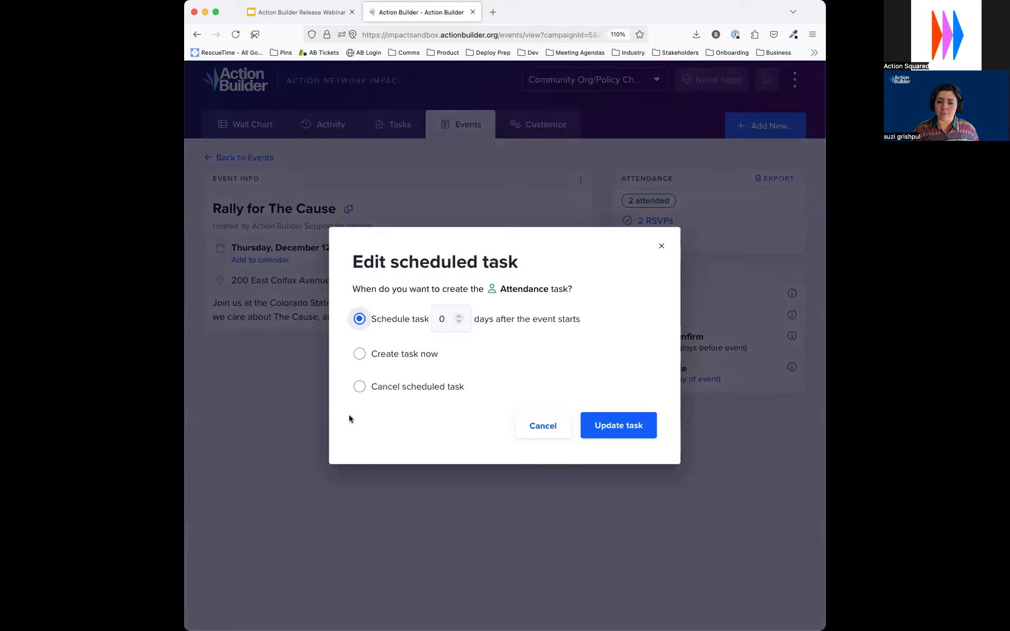
left_click(416, 352)
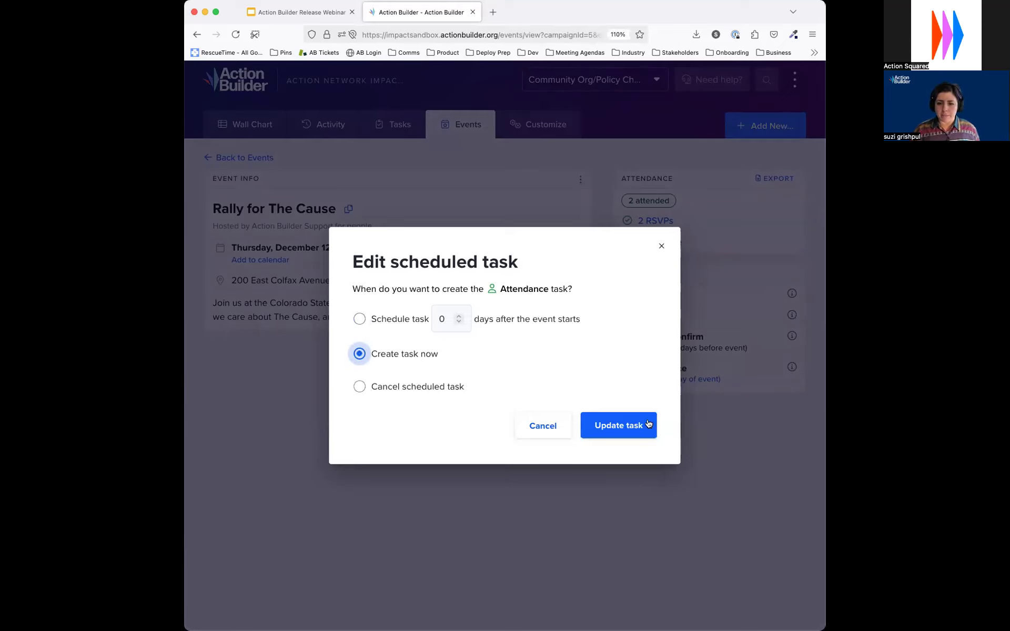
left_click(609, 416)
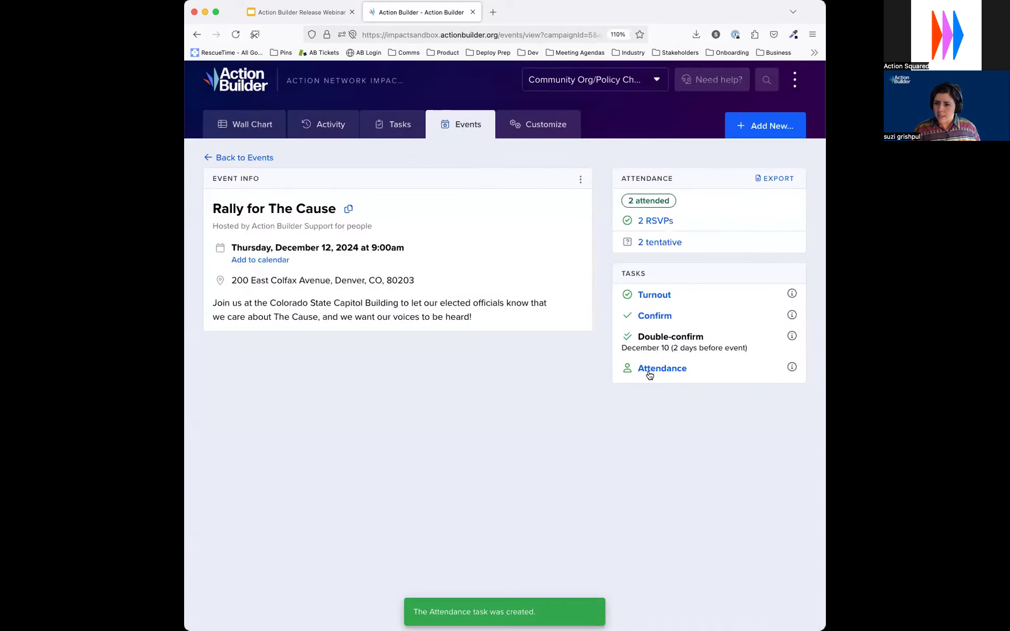
- Open the rally's Attendance task to review its details and turf, and go to the list of your assigned tasks
left_click(648, 373)
scroll(558, 395, "down", 7)
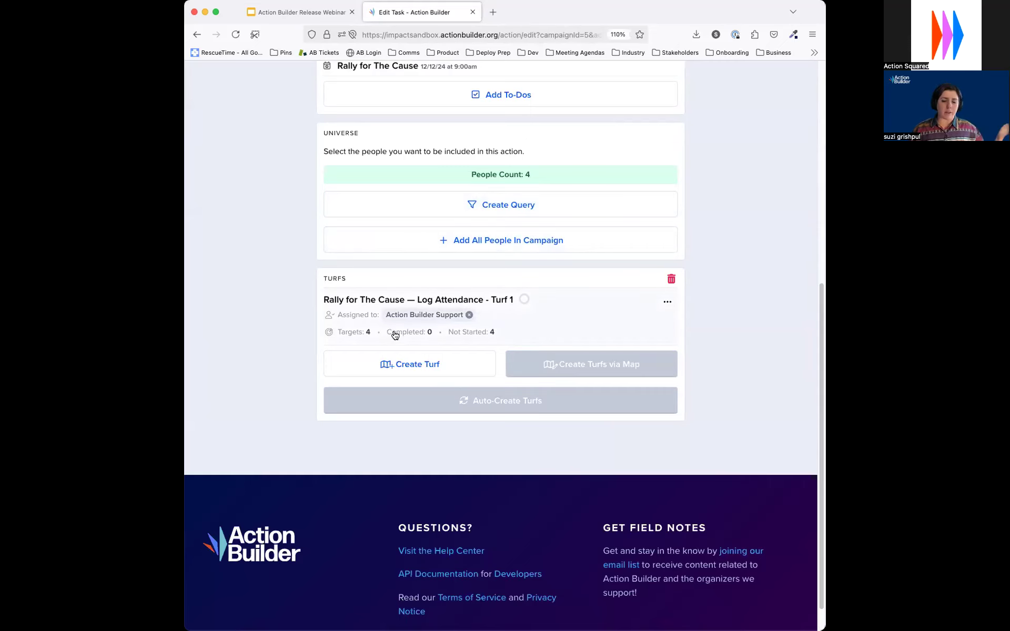
scroll(396, 332, "up", 10)
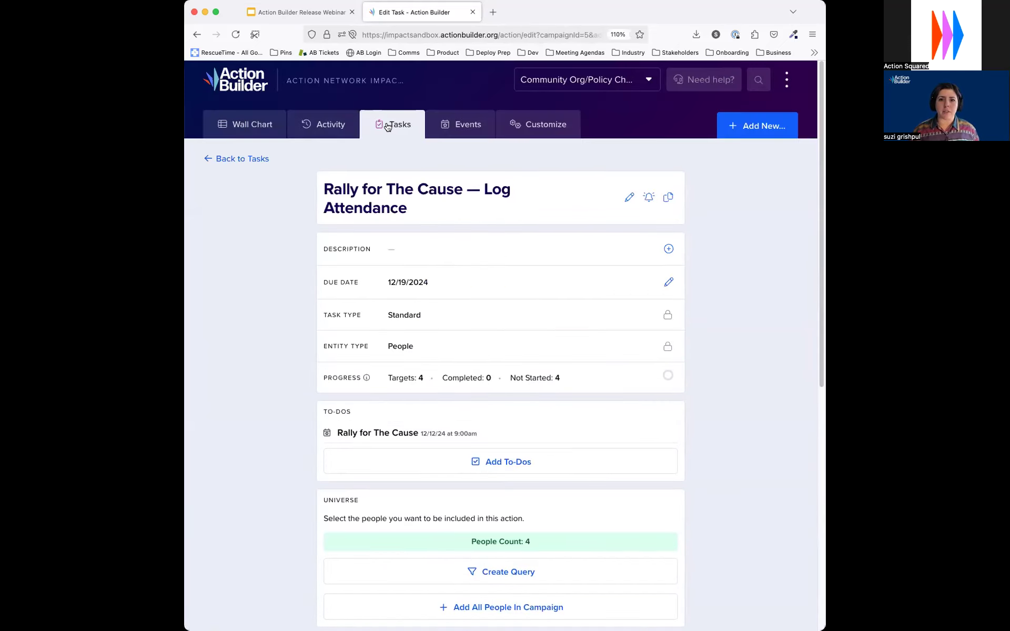
left_click(387, 126)
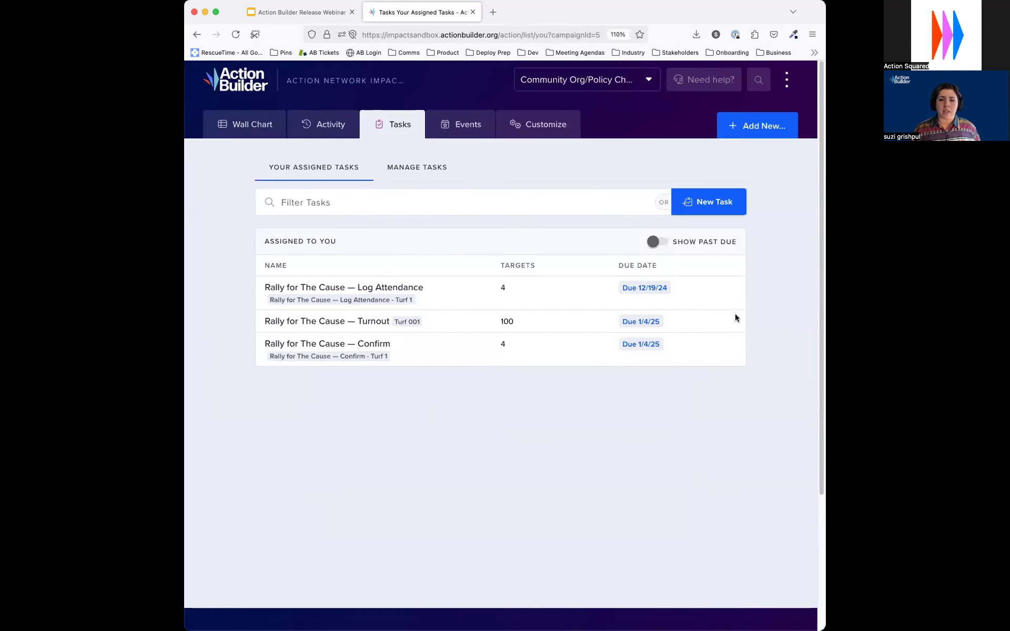
- Open the Rally for The Cause — Log Attendance task and mark its first target as Attended
left_click(390, 290)
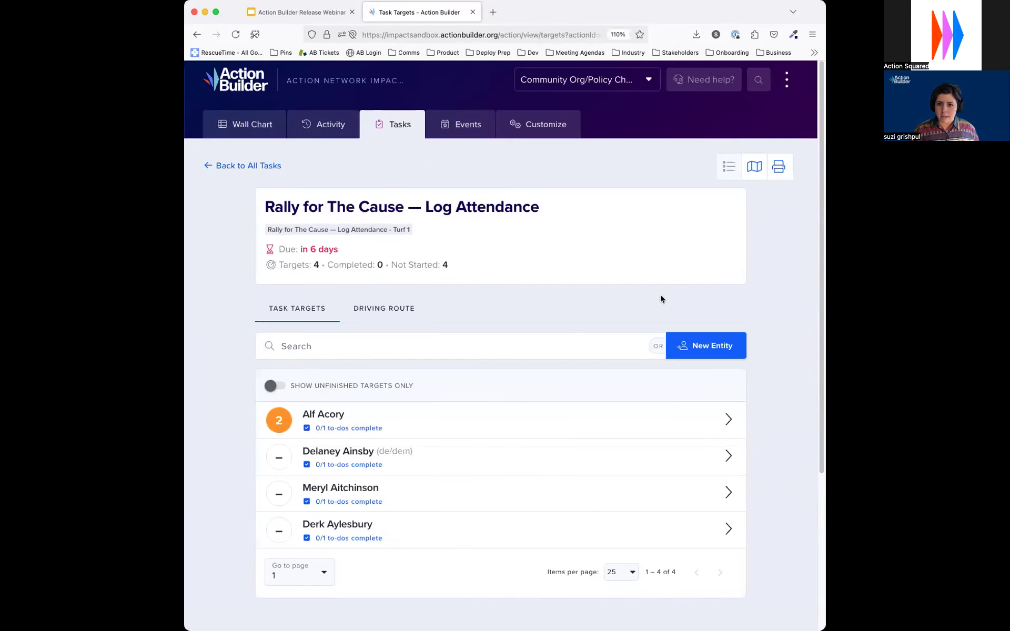
scroll(503, 566, "down", 1)
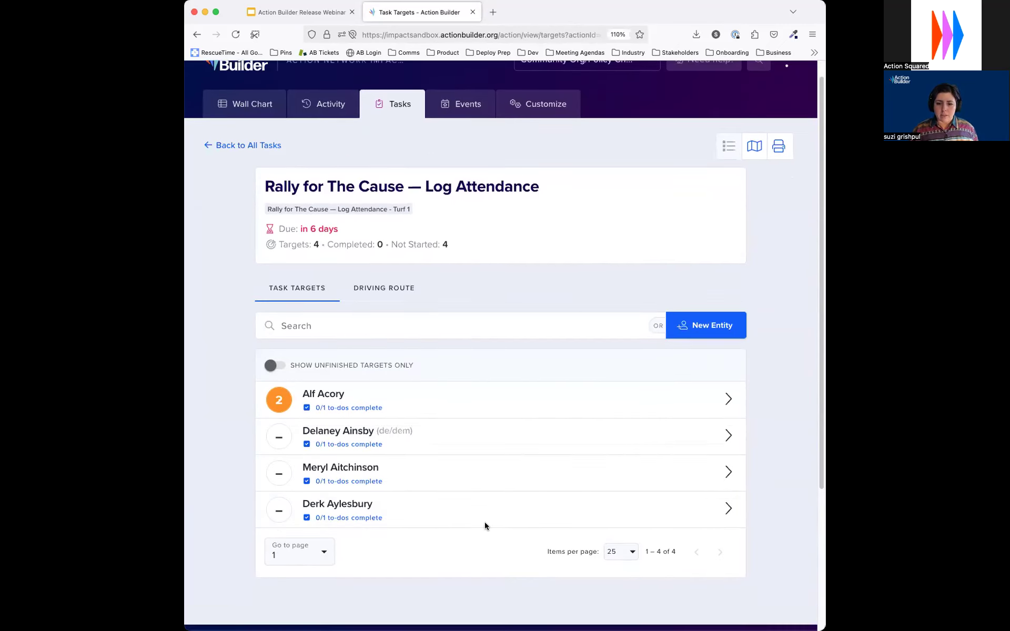
left_click(598, 409)
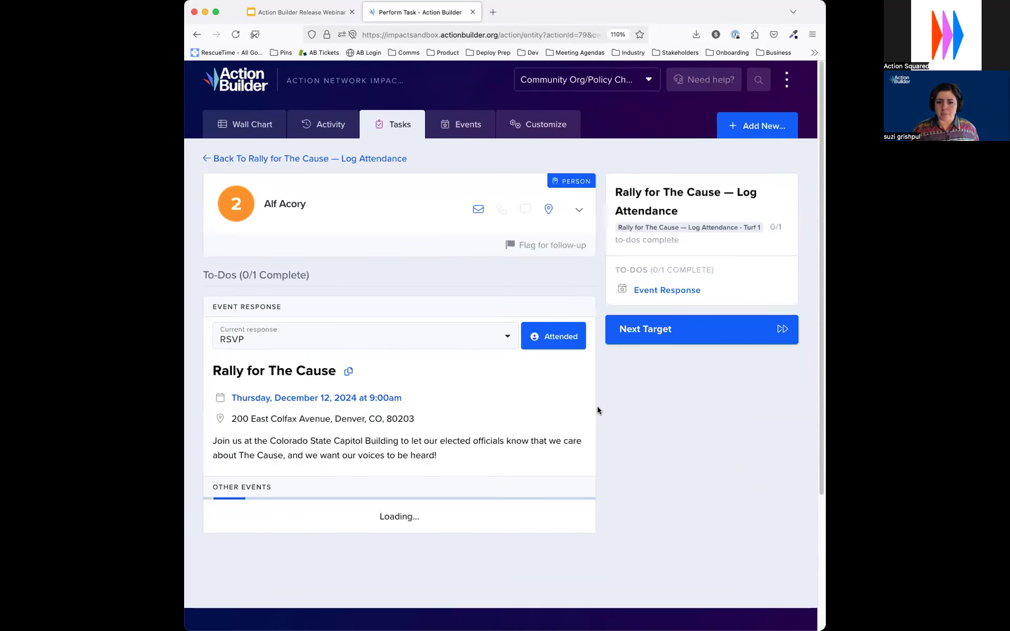
left_click(553, 344)
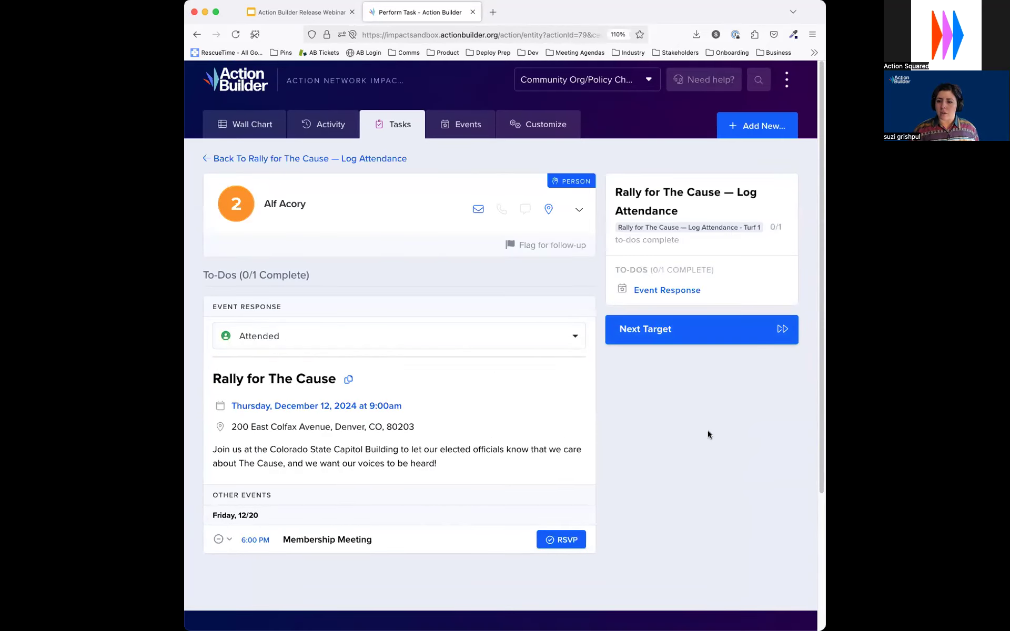
- Record the event response for the second target and mark the third target as Attended
left_click(665, 338)
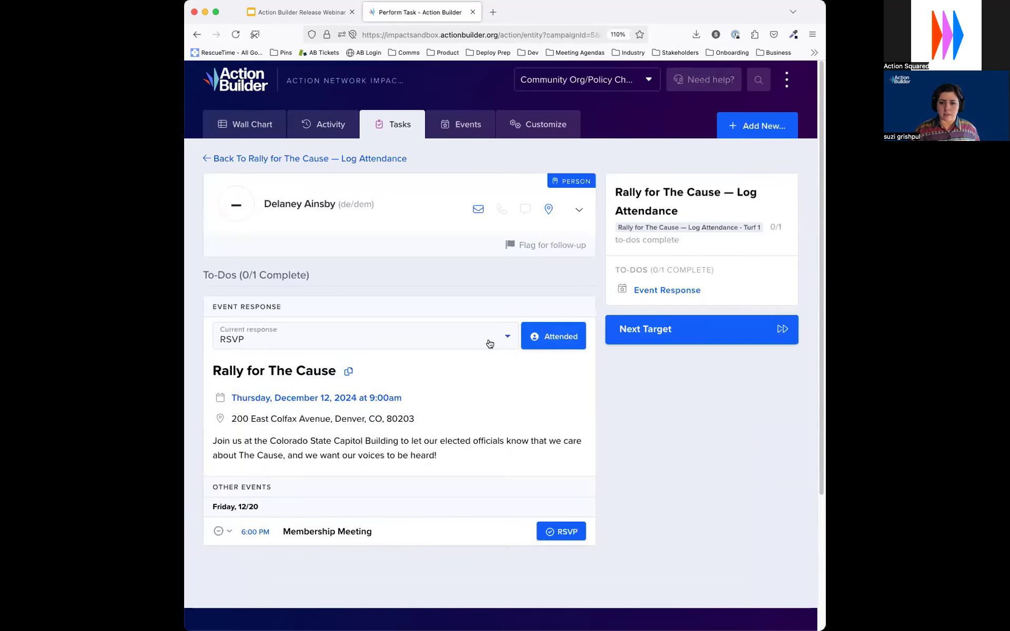
left_click(489, 343)
left_click(504, 431)
left_click(695, 336)
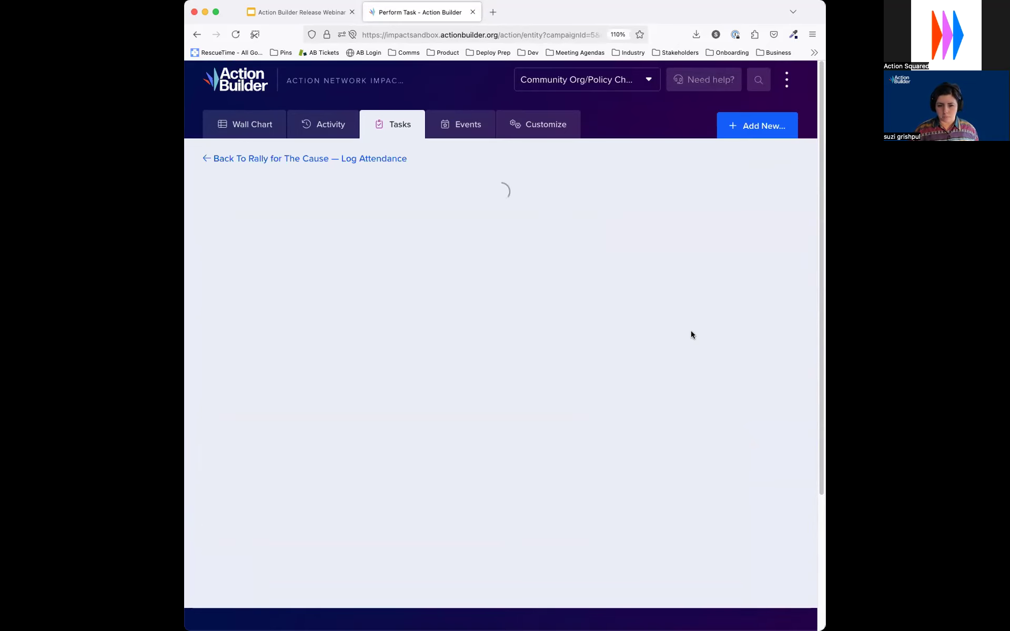
left_click(492, 341)
left_click(484, 392)
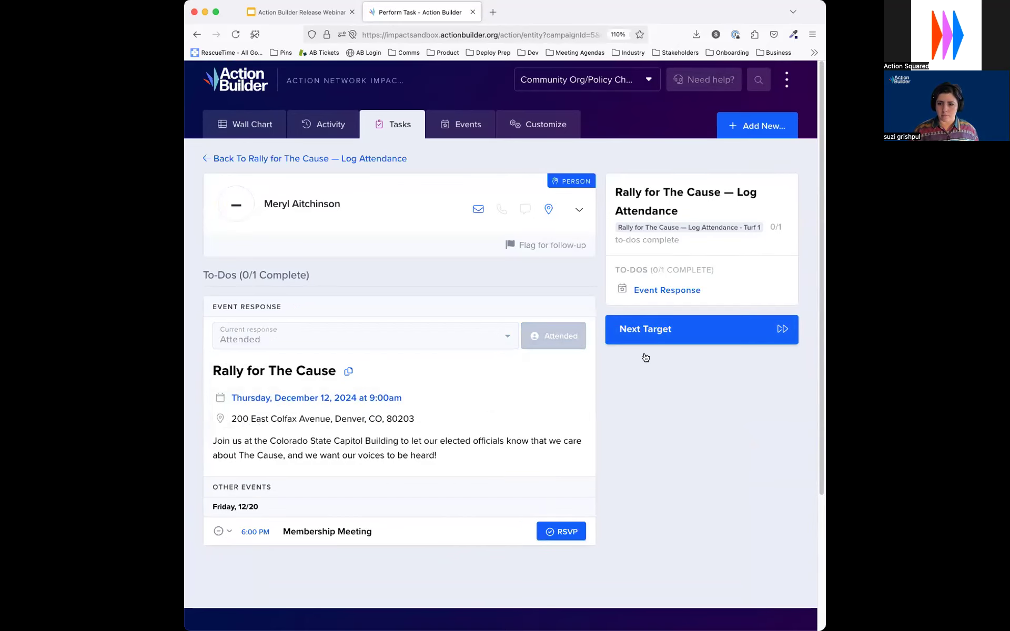
- Return to the Log Attendance target list, review its progress, and look at the new person form without creating anyone
left_click(658, 329)
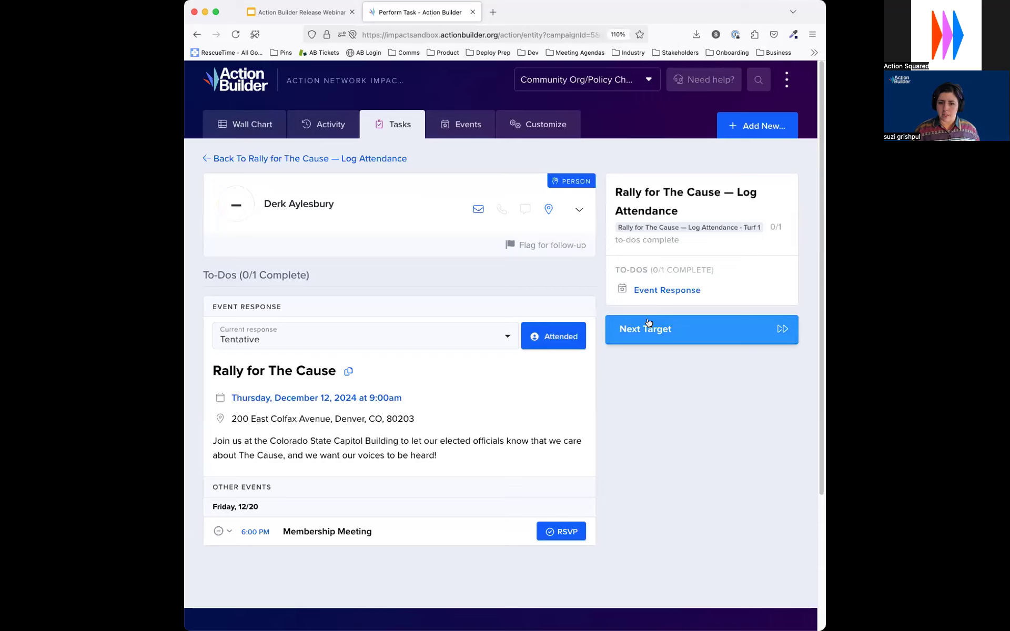
left_click(313, 159)
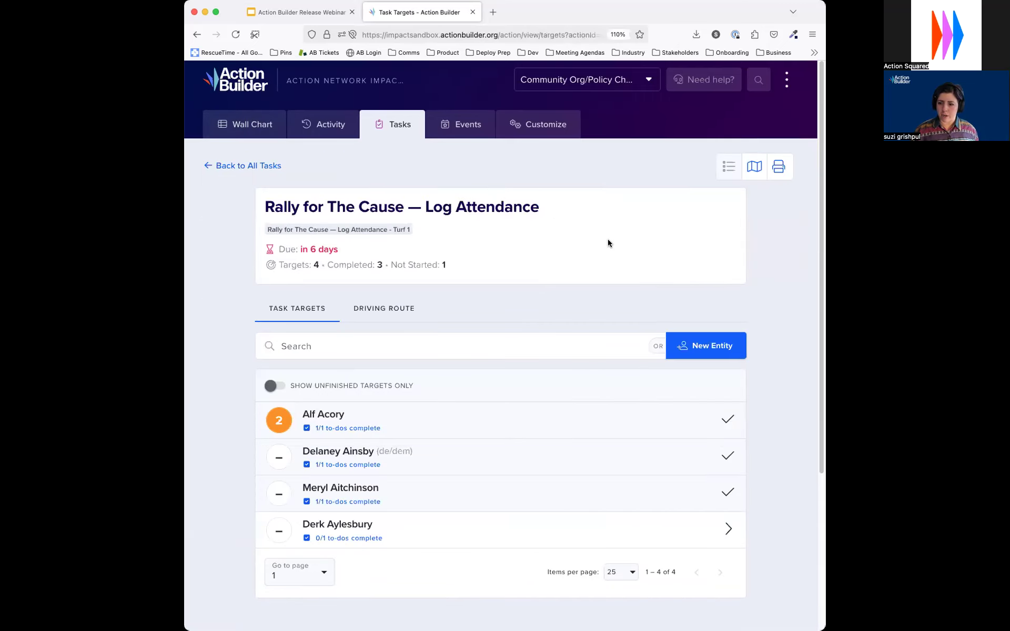
scroll(609, 243, "down", 2)
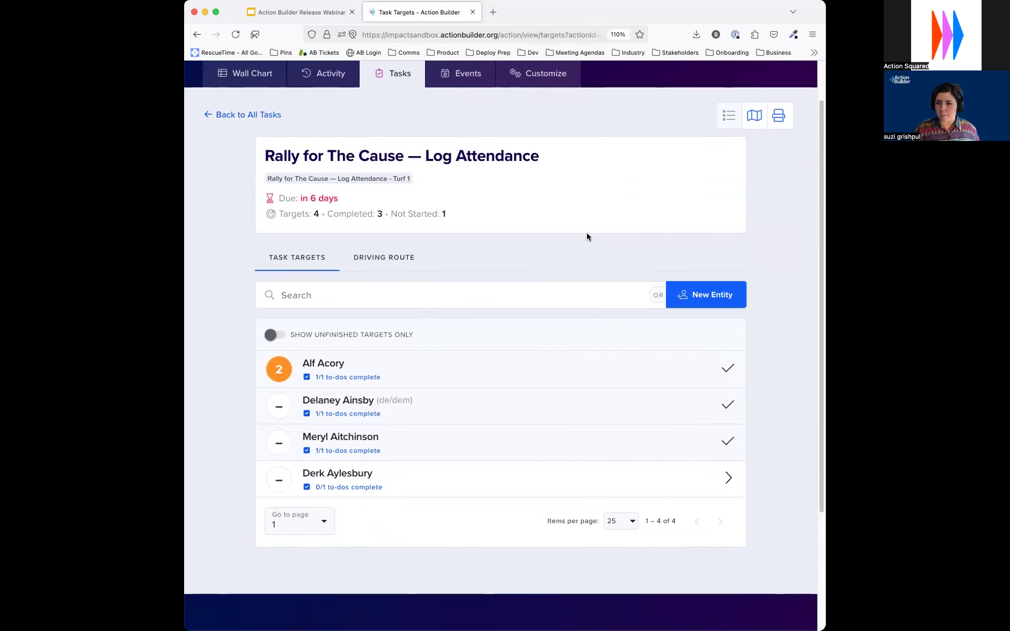
scroll(587, 232, "down", 1)
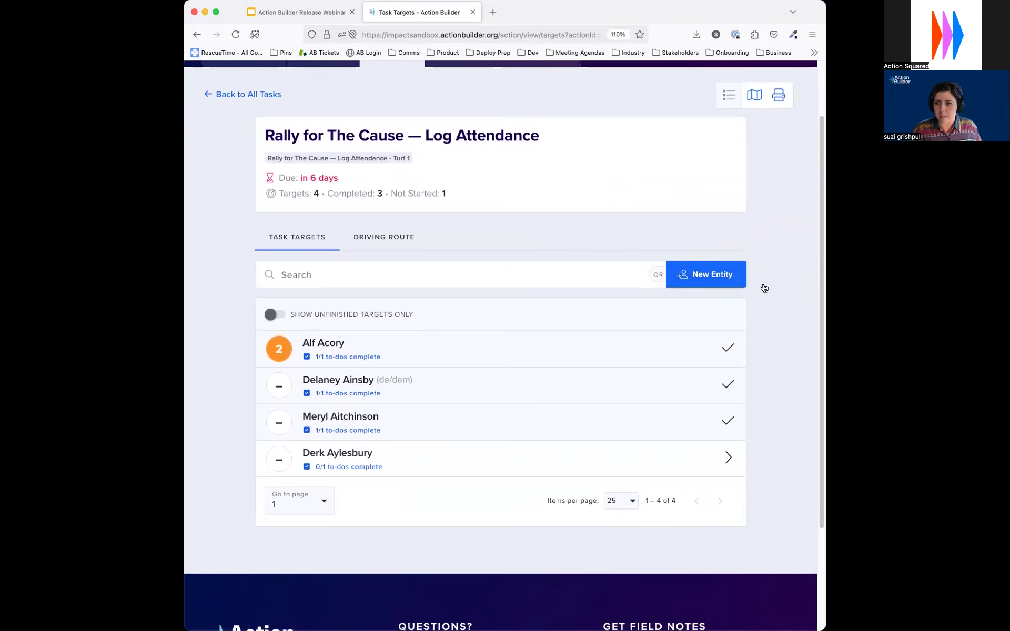
left_click(718, 274)
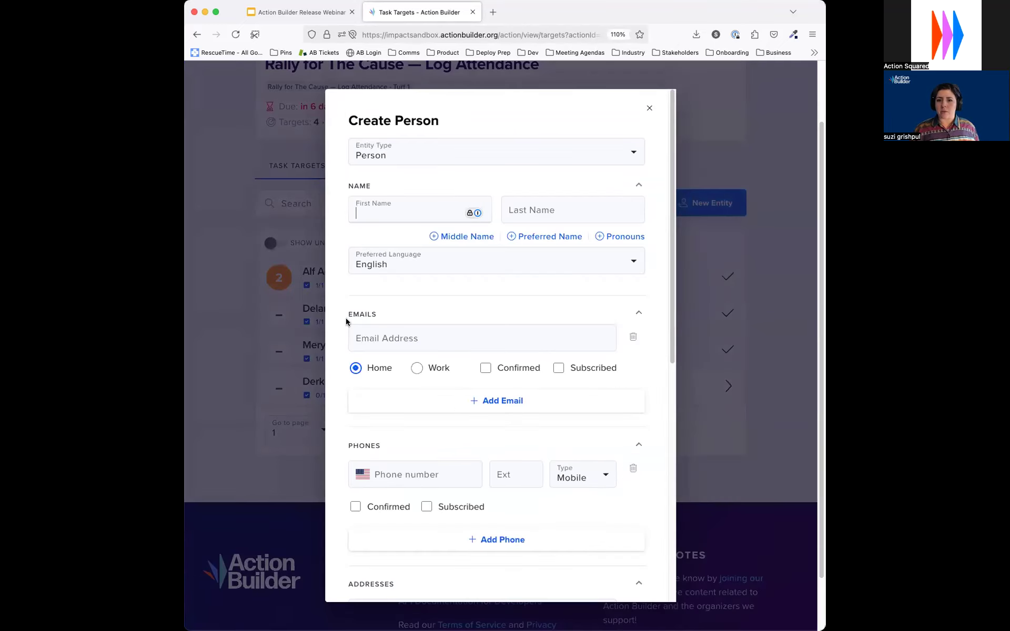
left_click(650, 108)
scroll(463, 423, "up", 3)
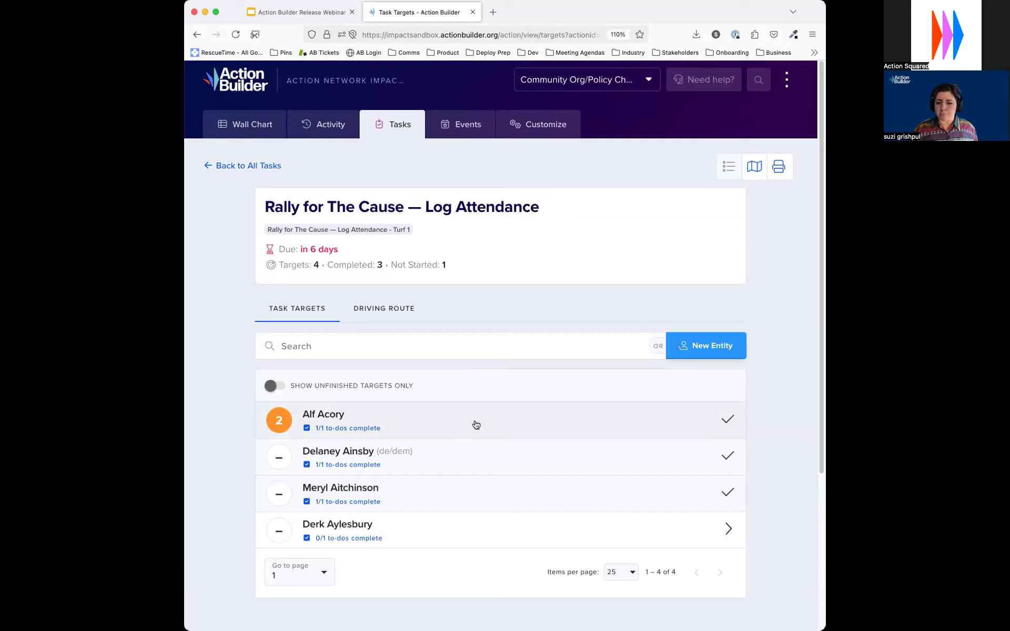
- Open the profile of the first person in the Wall Chart and show their events
left_click(232, 122)
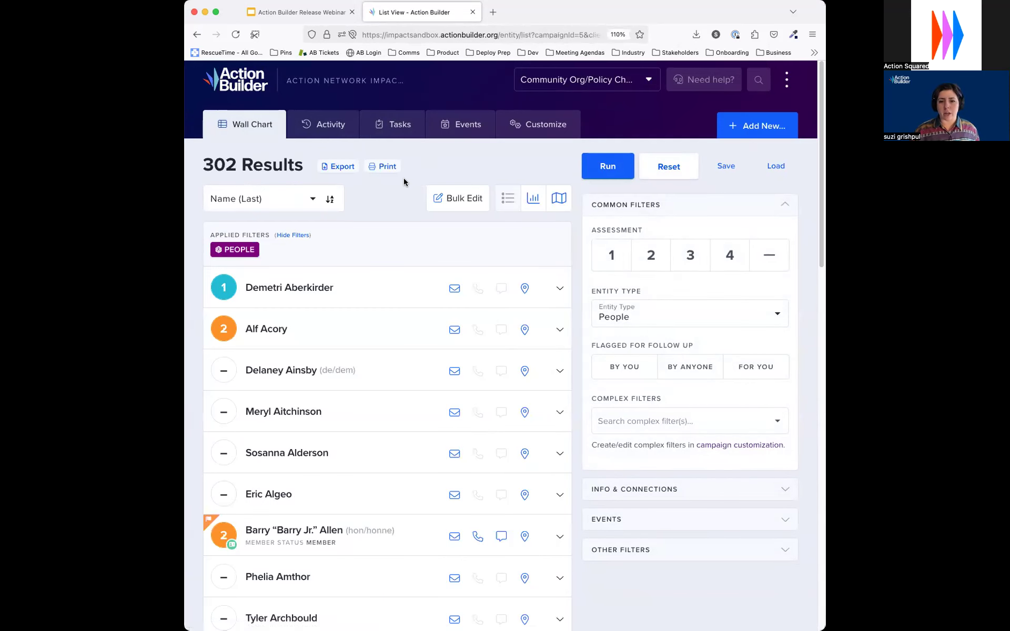
left_click(295, 287)
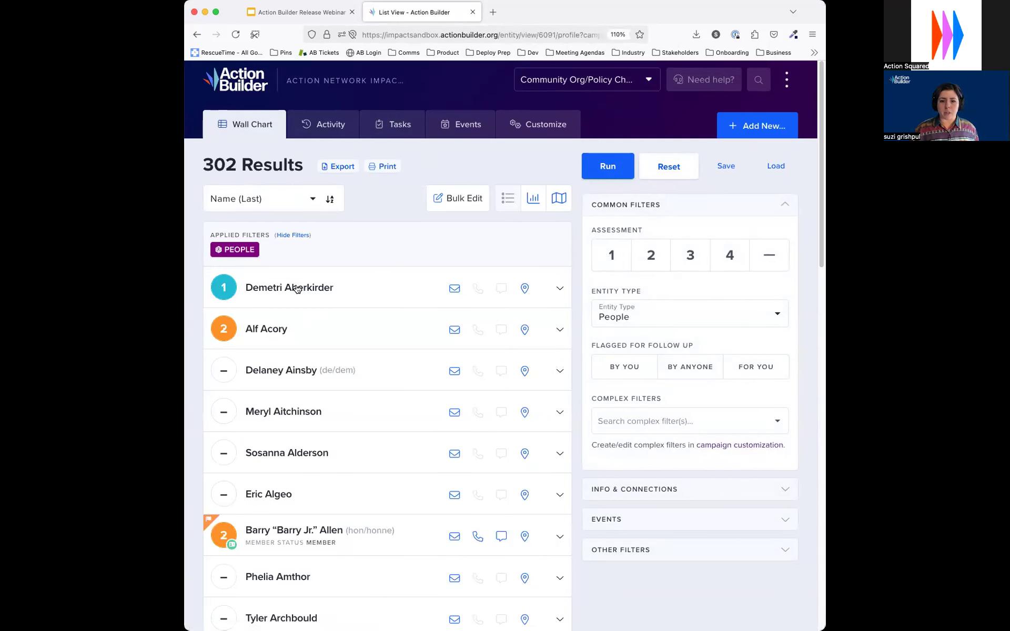
scroll(476, 368, "down", 4)
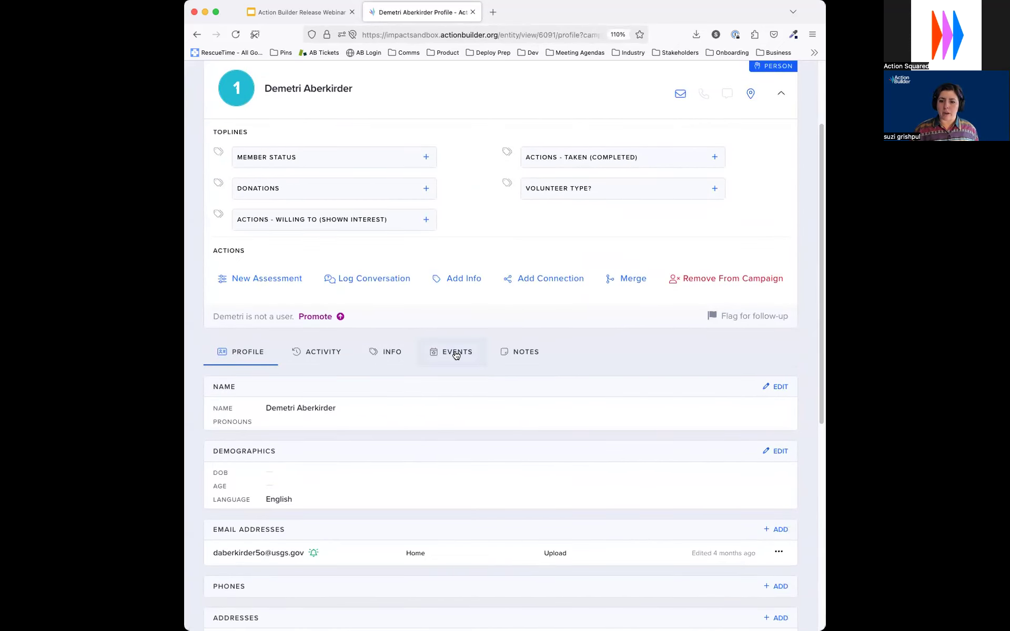
left_click(455, 351)
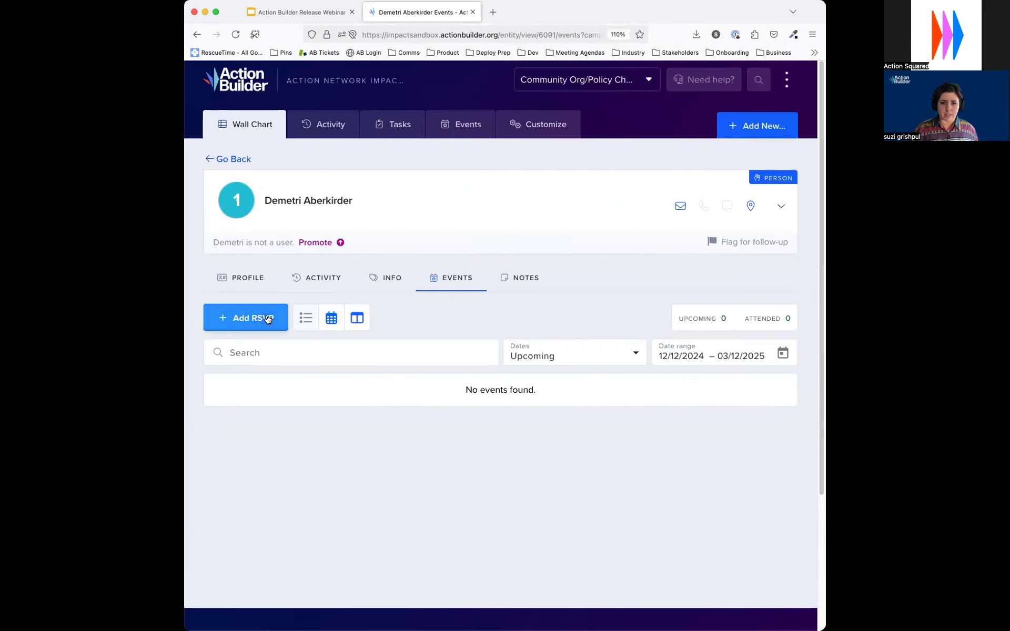
- Add the person to the 12/12 Rally for The Cause, using a date range of 12/11/2024 – 12/14/2024 to find the event
left_click(285, 311)
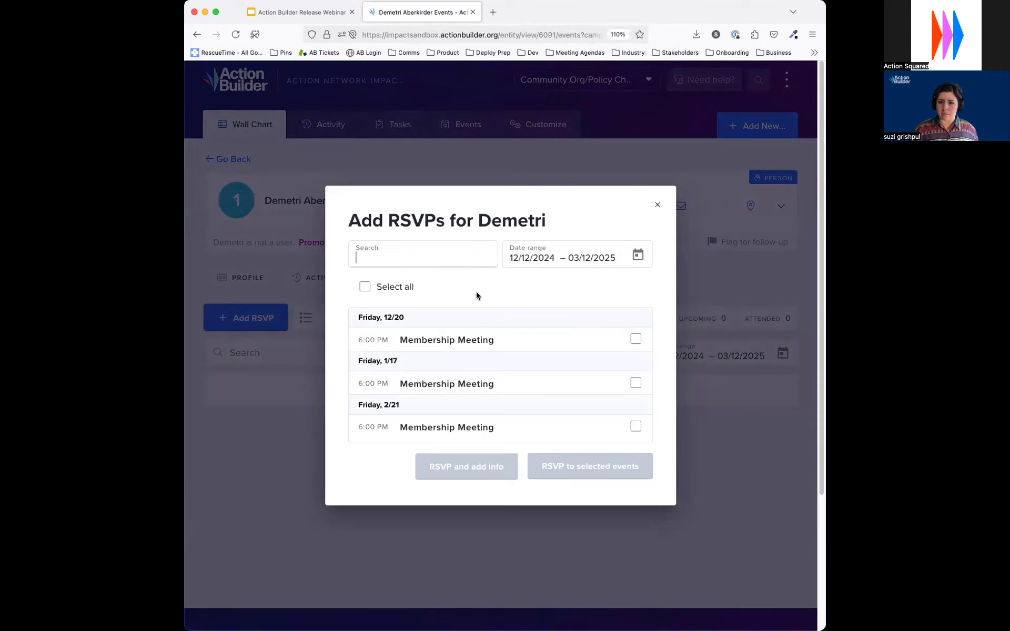
left_click(554, 254)
left_click(632, 257)
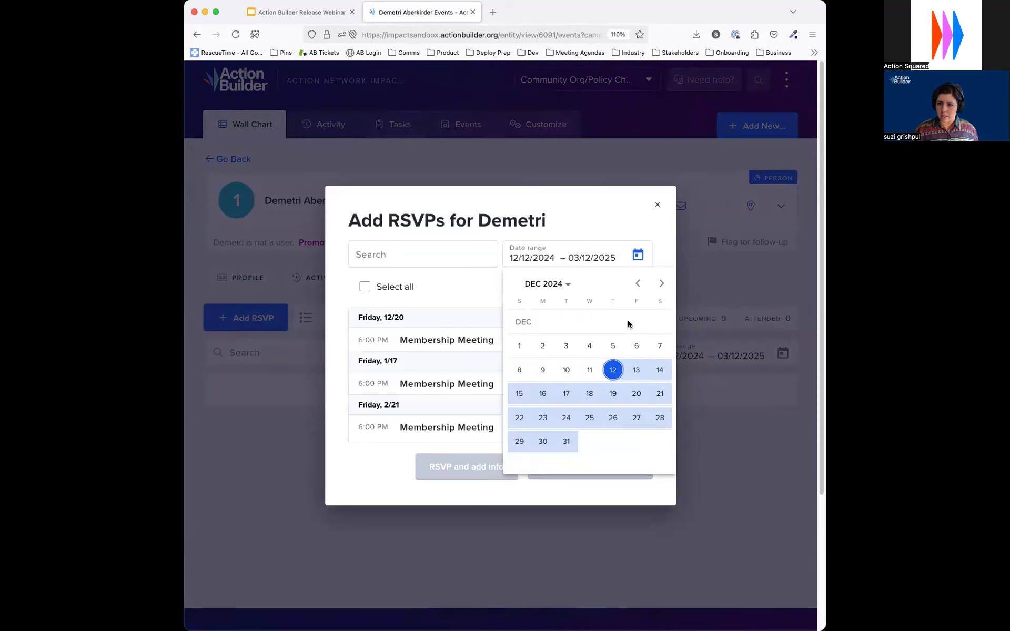
left_click(589, 370)
left_click(660, 370)
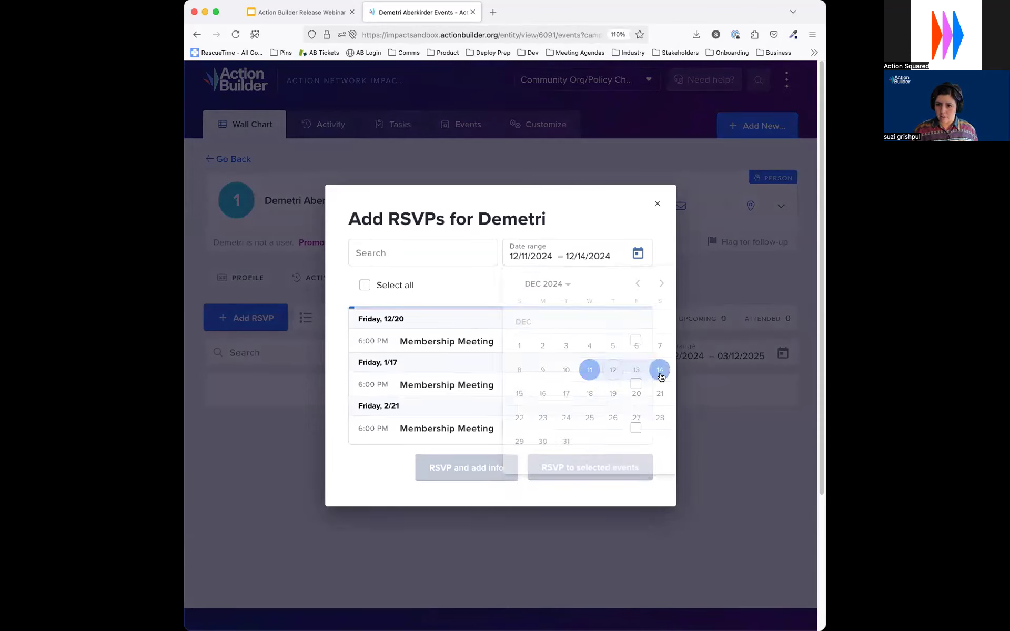
left_click(637, 368)
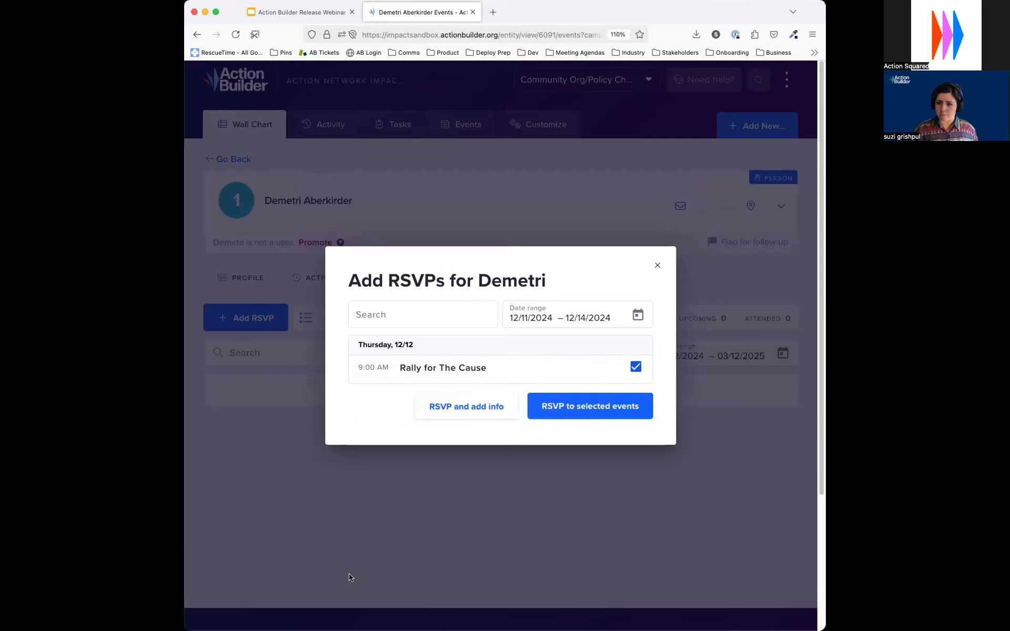
left_click(641, 401)
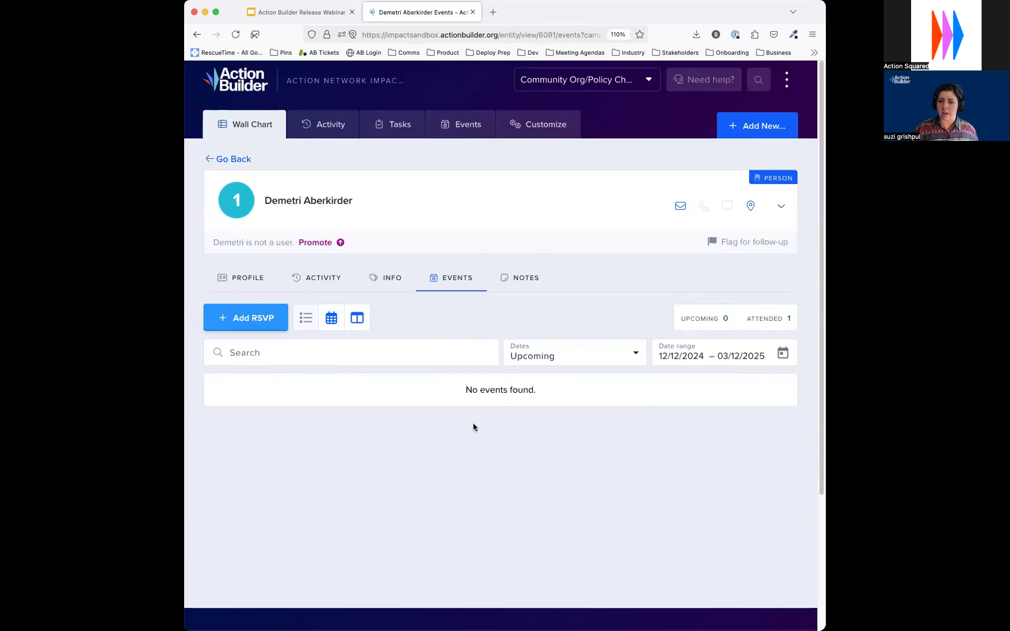
- Review the person's events as a calendar and as a list, and return to the Wall Chart
left_click(332, 318)
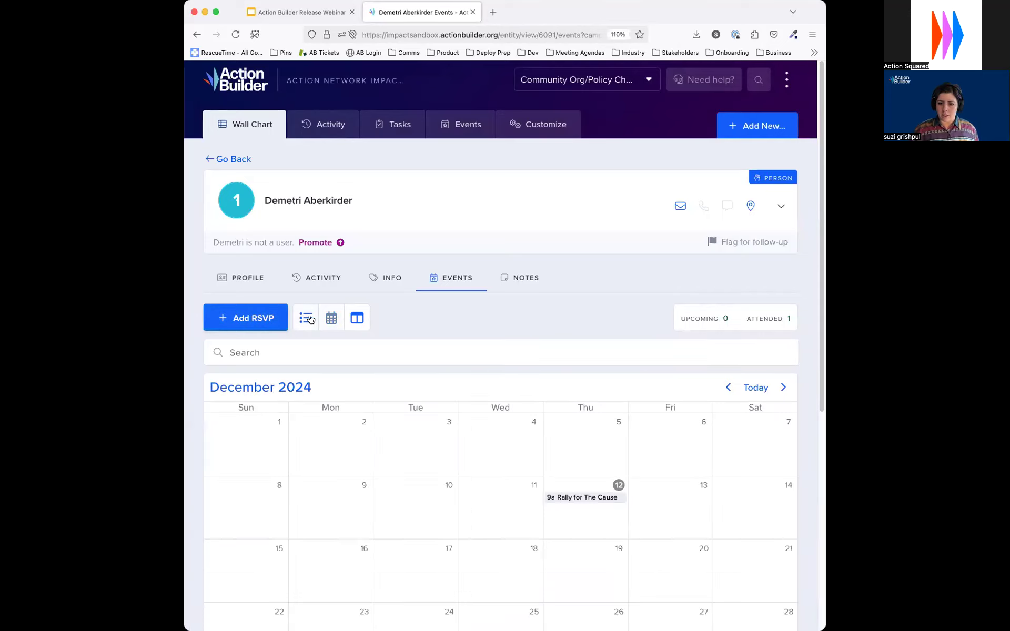
left_click(310, 316)
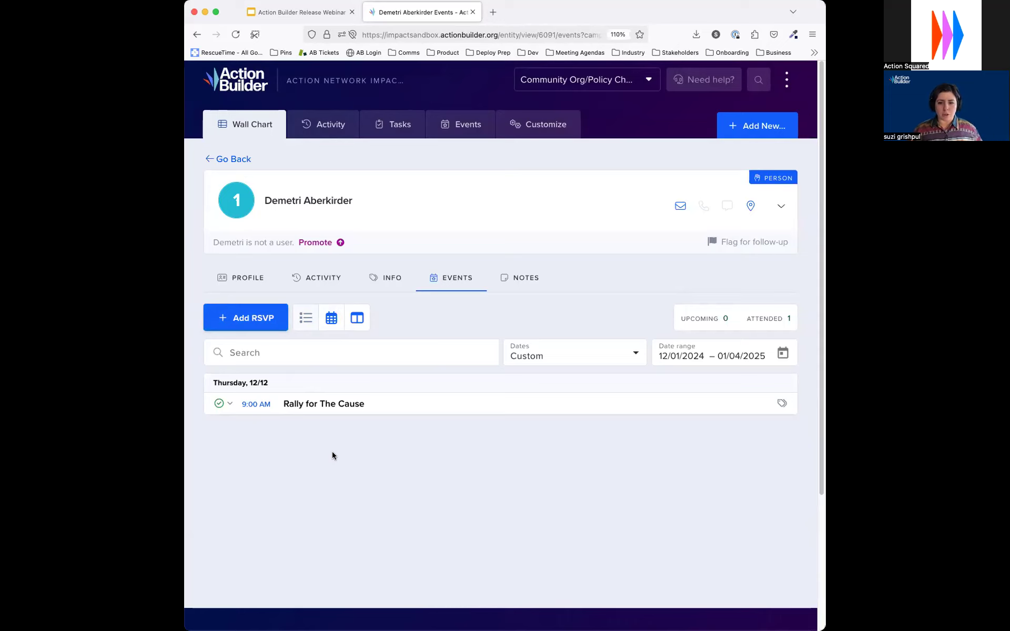
left_click(251, 124)
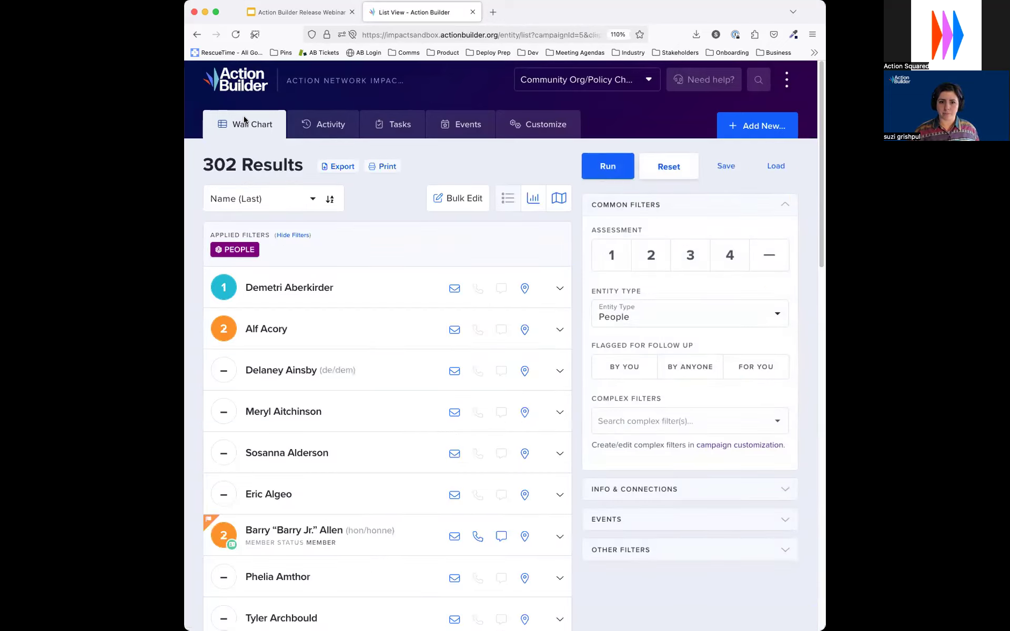
- Expand the Wall Chart's Events filters and look at the selection of specific events without choosing any
scroll(763, 398, "down", 3)
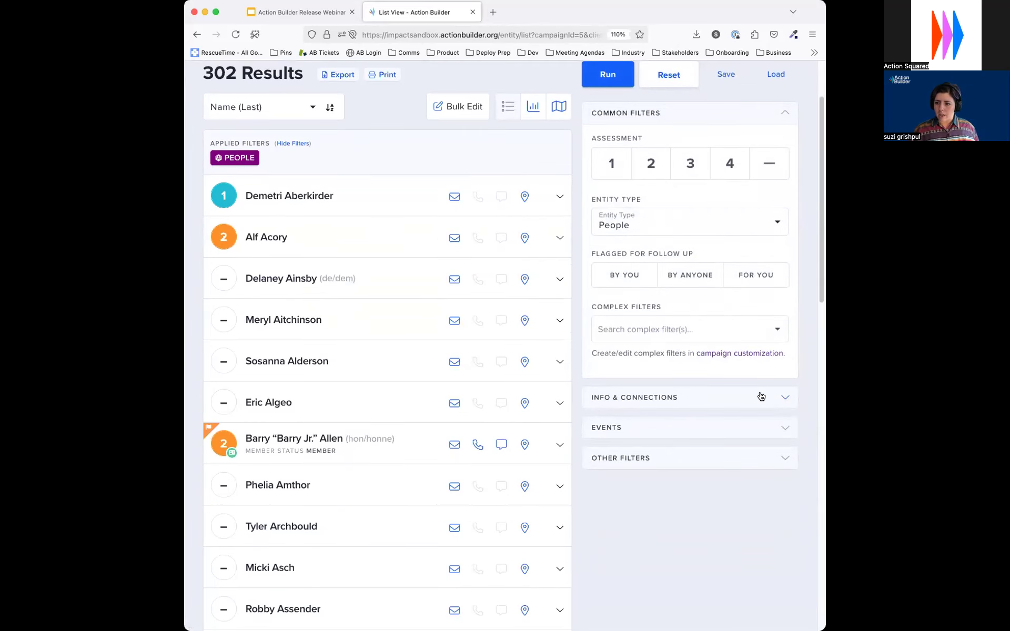
scroll(761, 397, "down", 1)
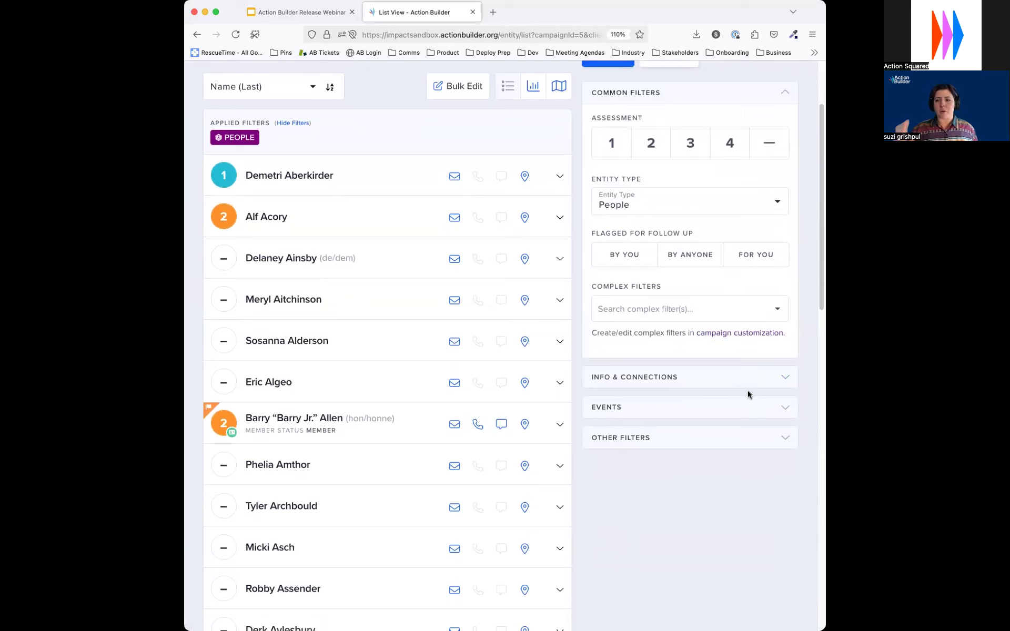
left_click(758, 410)
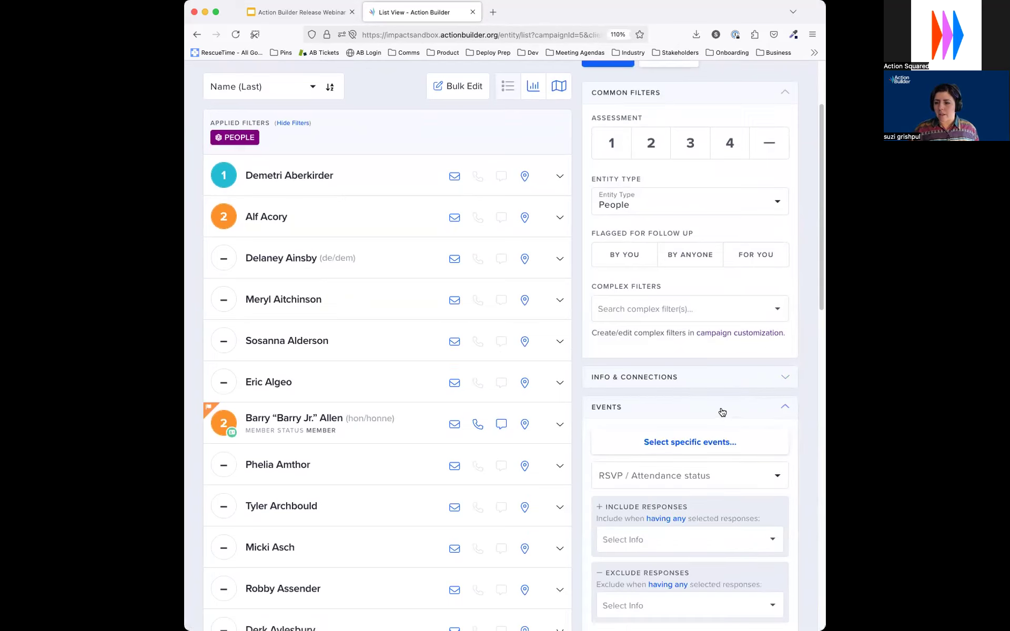
scroll(722, 412, "down", 4)
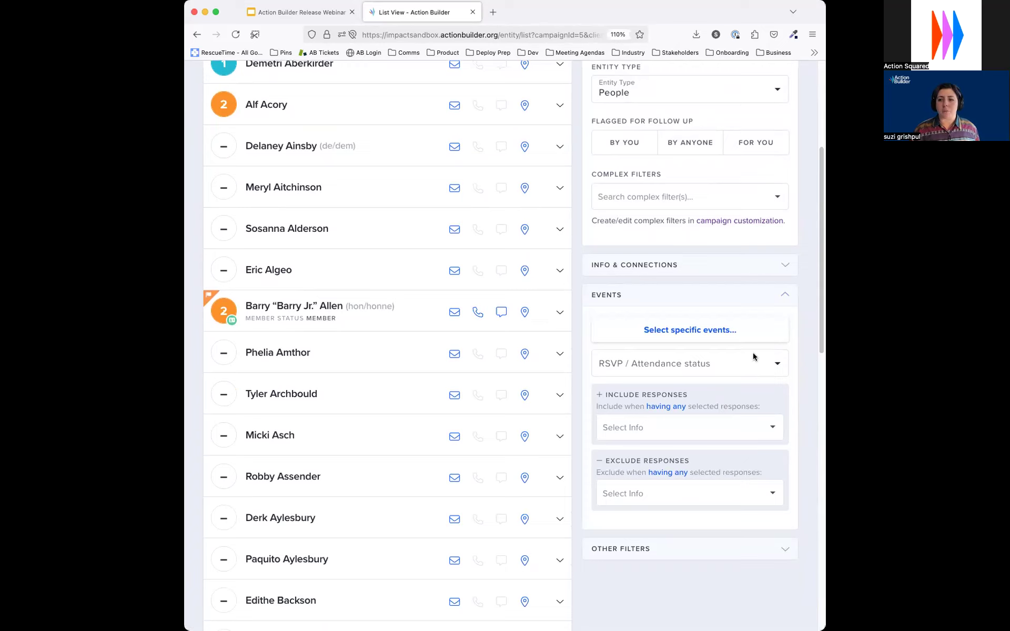
left_click(704, 329)
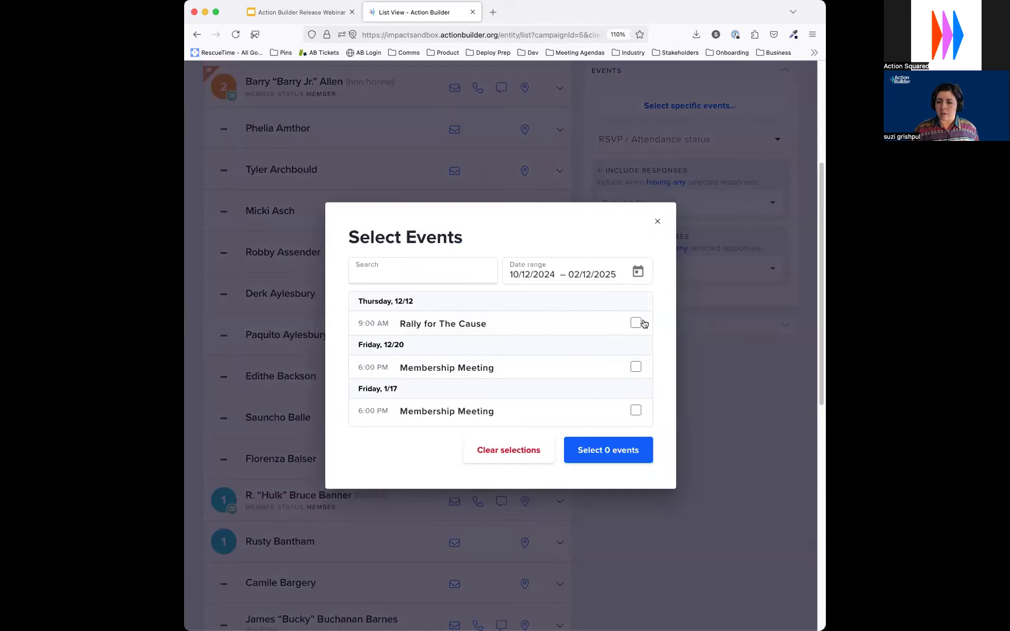
left_click(657, 223)
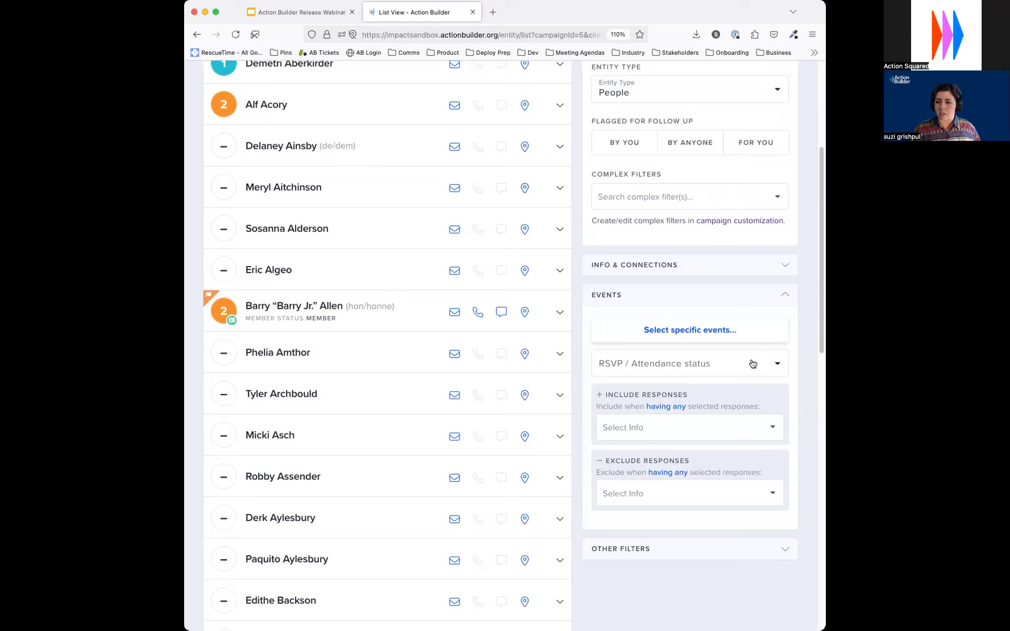
- Filter the people list by the attendance status Attended and run the search
left_click(754, 364)
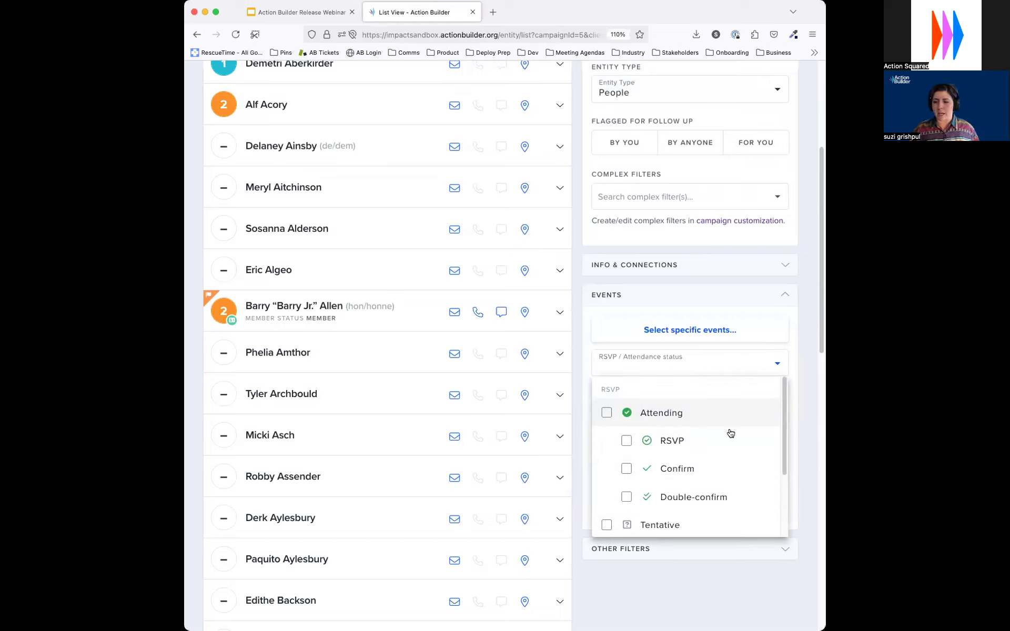
scroll(684, 442, "down", 3)
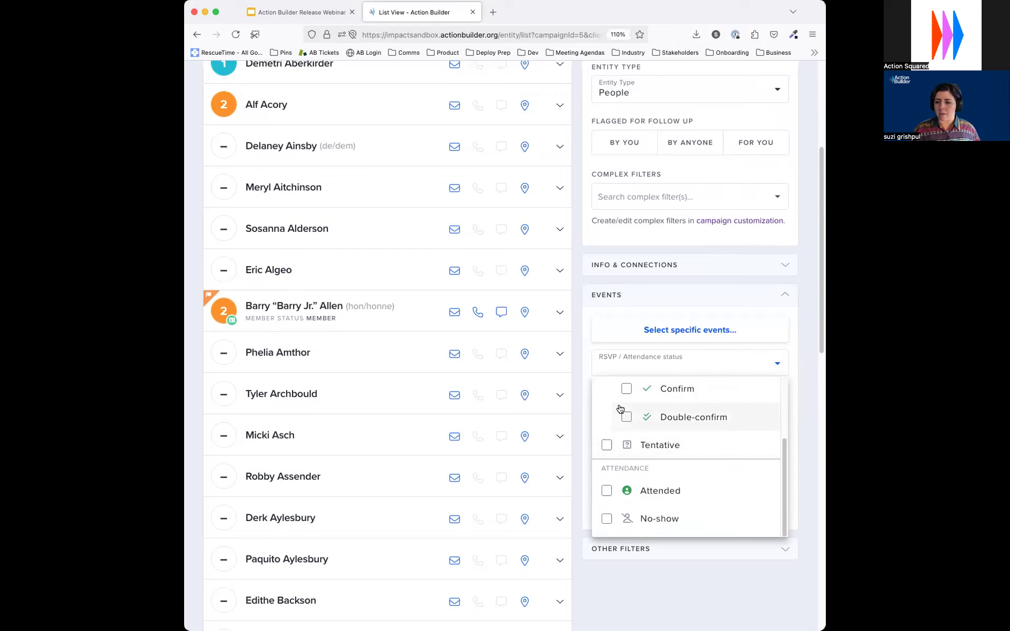
scroll(627, 484, "down", 1)
left_click(606, 470)
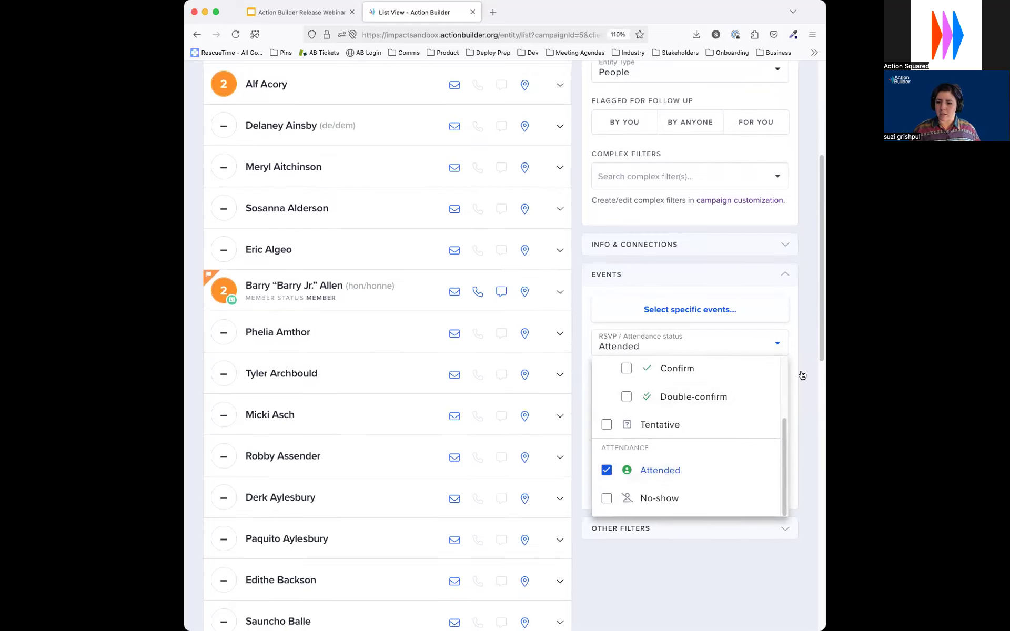
left_click(803, 320)
scroll(802, 320, "up", 5)
left_click(618, 160)
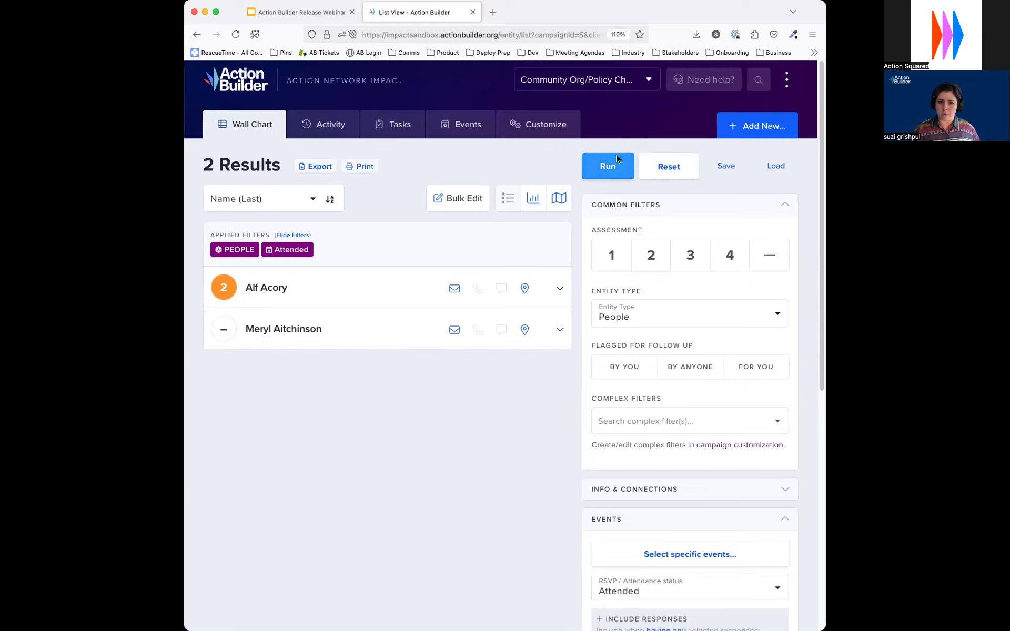
- Change the Wall Chart's attendance status filter to No-show in place of Attended and run the search
scroll(735, 374, "down", 5)
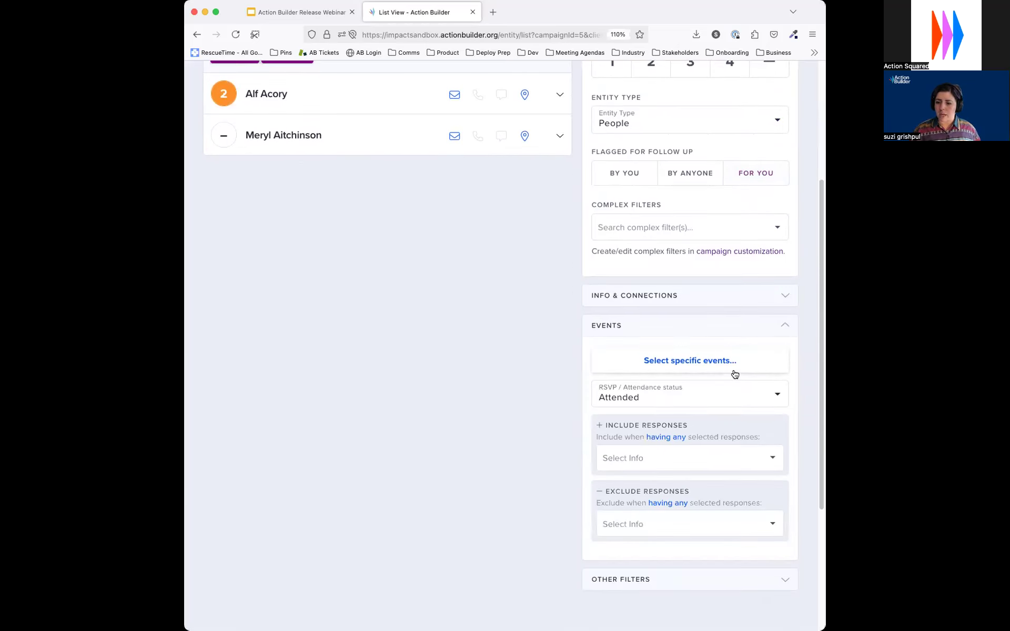
left_click(708, 400)
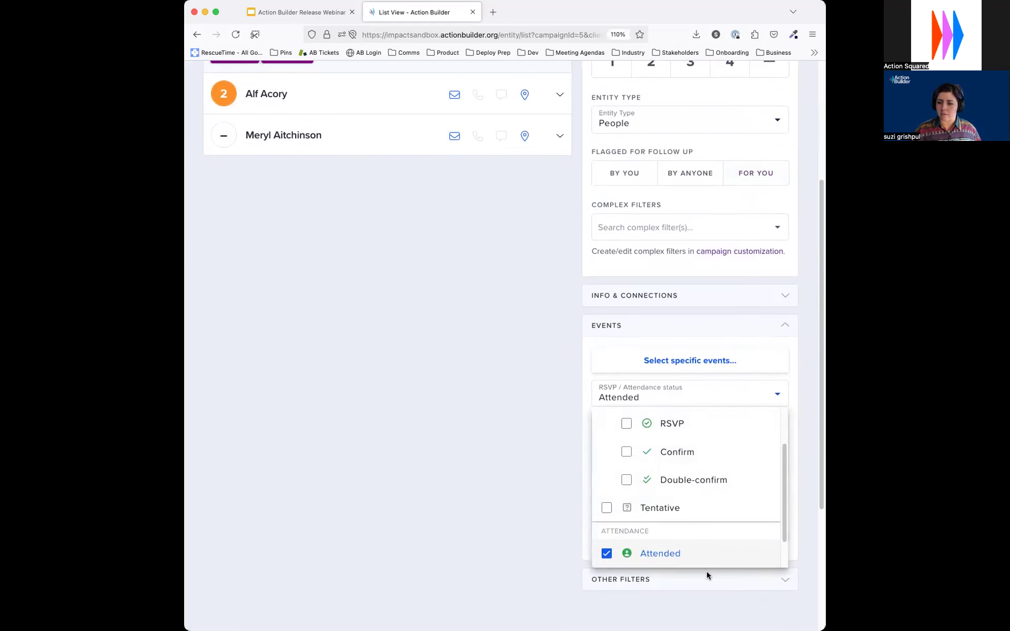
scroll(684, 550, "down", 1)
left_click(656, 547)
left_click(606, 521)
left_click(807, 299)
scroll(807, 299, "up", 5)
left_click(608, 166)
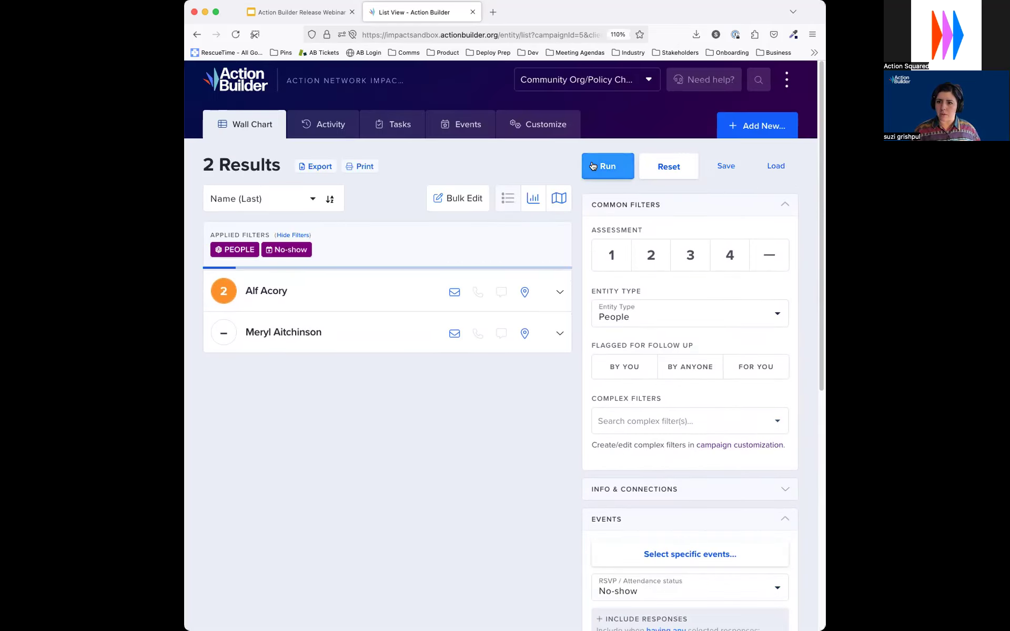
- Clear the No-show selection from the RSVP / Attendance status filter without running the search again
scroll(675, 398, "down", 5)
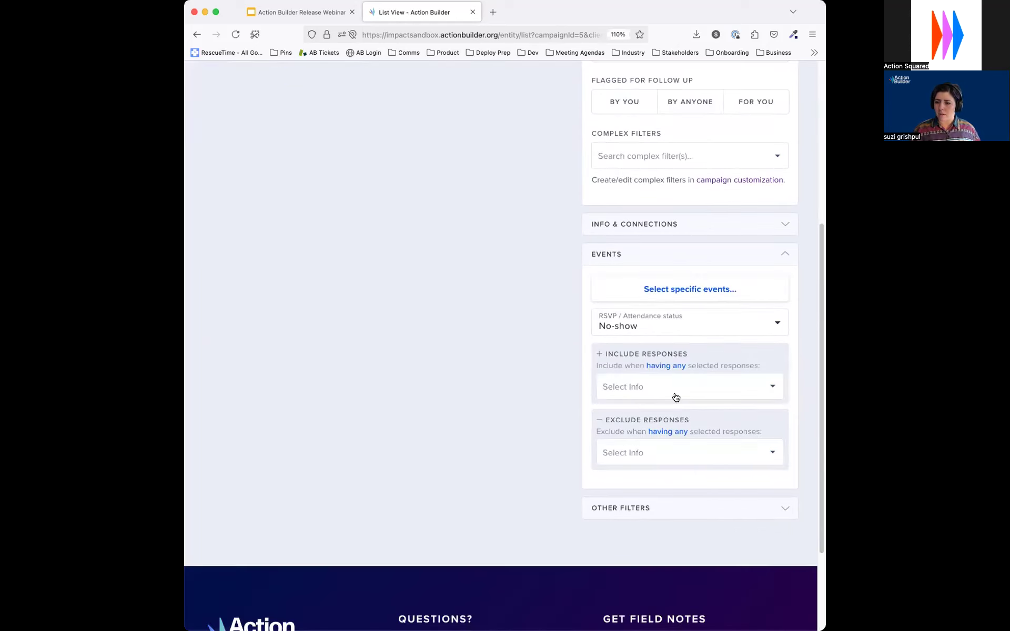
left_click(745, 330)
left_click(630, 494)
left_click(479, 374)
scroll(479, 370, "up", 3)
scroll(479, 374, "up", 2)
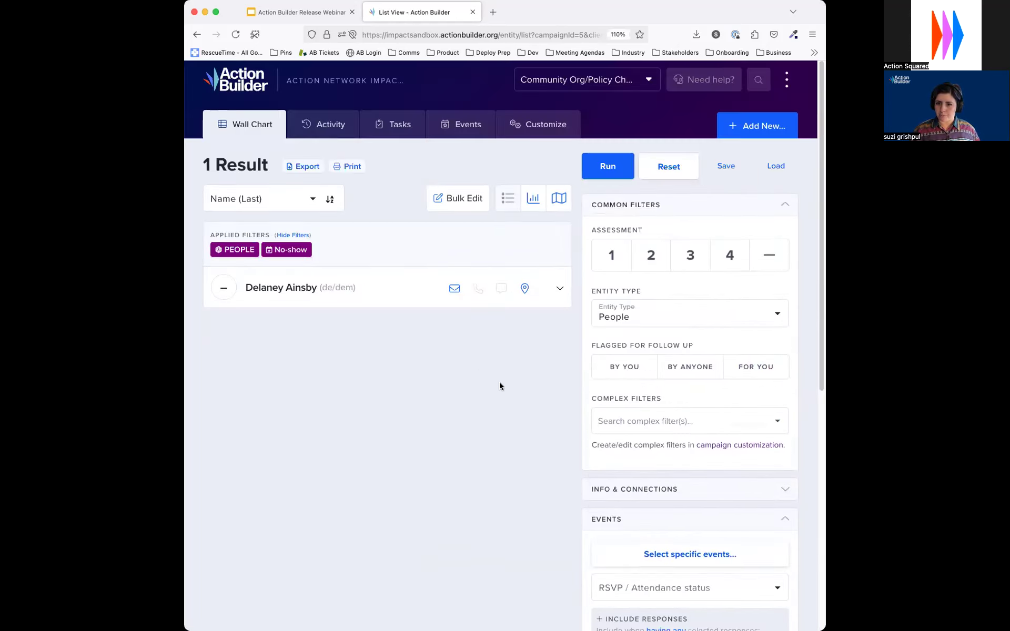
- Review the Events export options for entity responses, their attendance statuses and events, and close the export without exporting
left_click(454, 123)
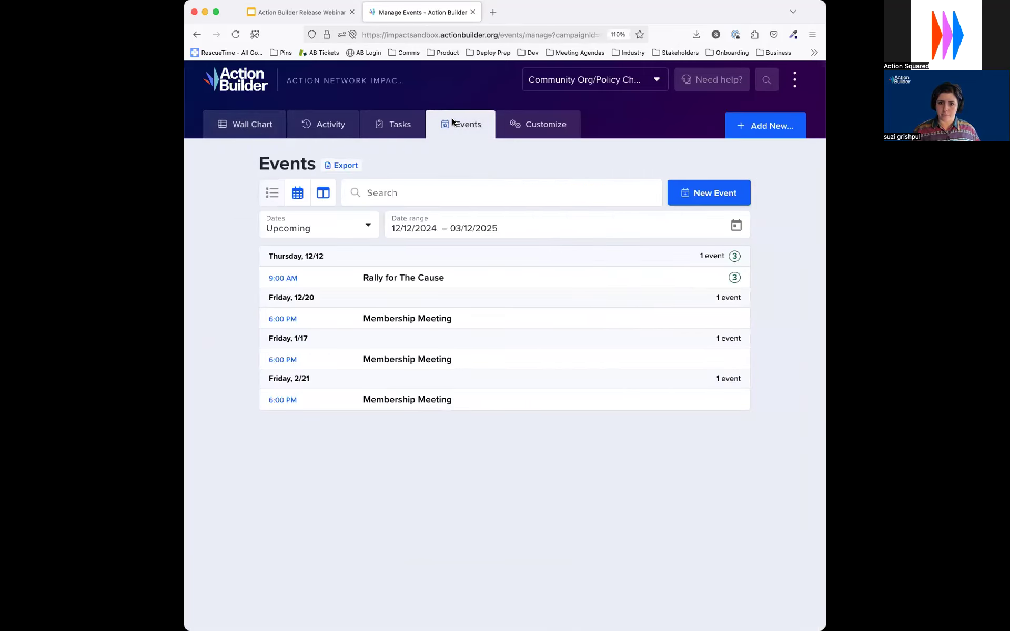
left_click(343, 166)
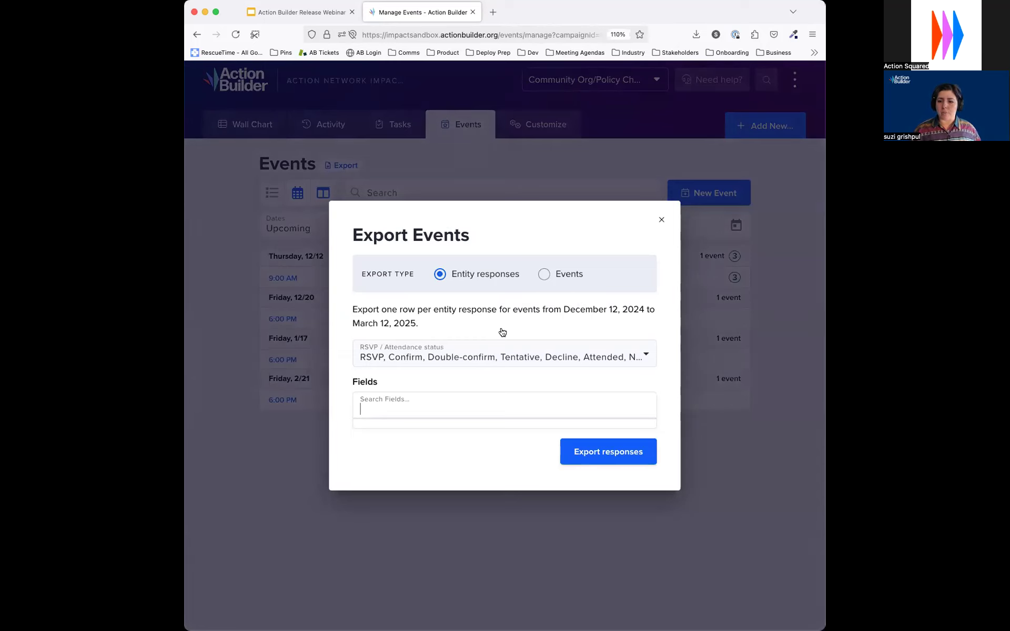
left_click(488, 359)
scroll(442, 446, "down", 5)
scroll(462, 444, "up", 5)
left_click(494, 353)
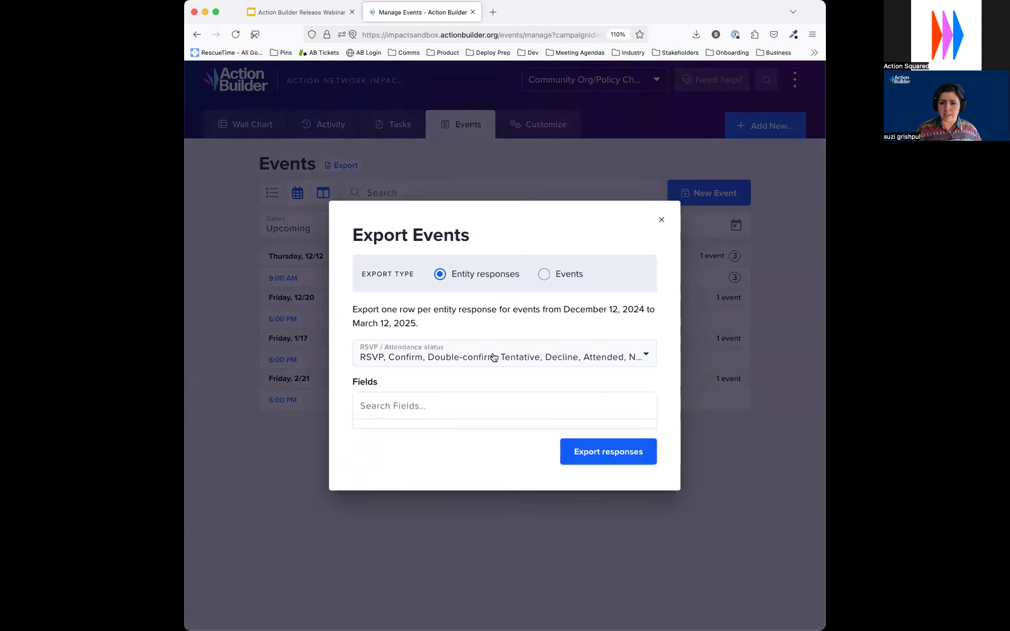
left_click(569, 272)
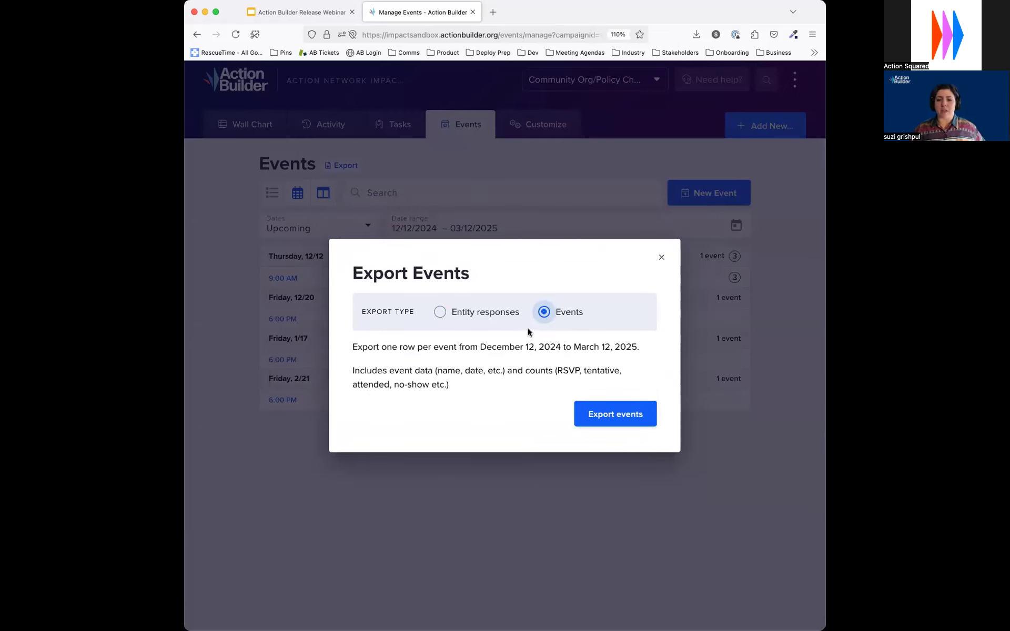
left_click(663, 260)
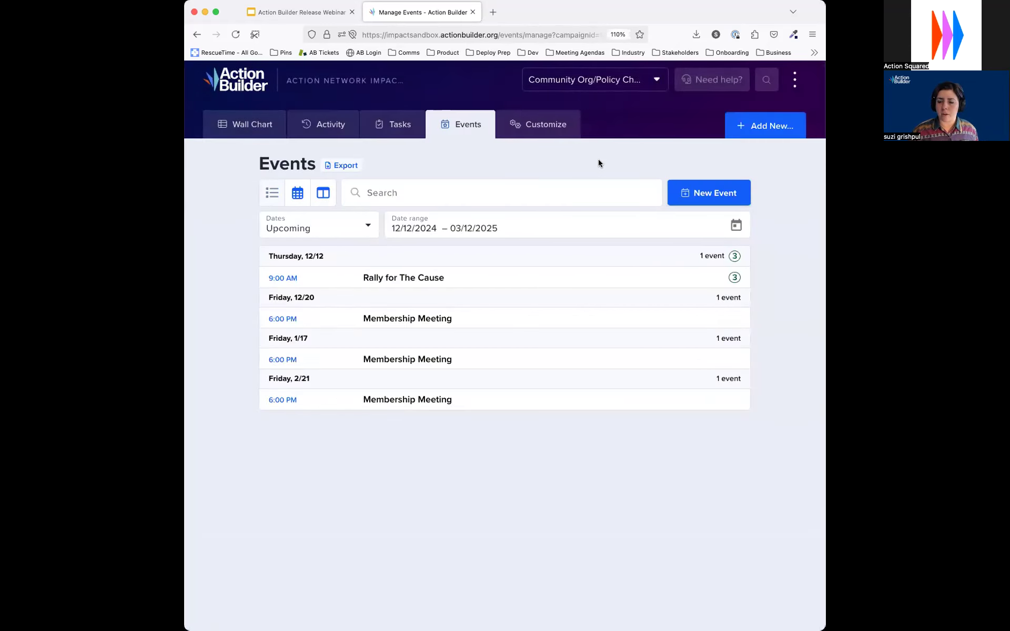
- Show the campaign customization's info fields for Events and open them for editing
left_click(562, 126)
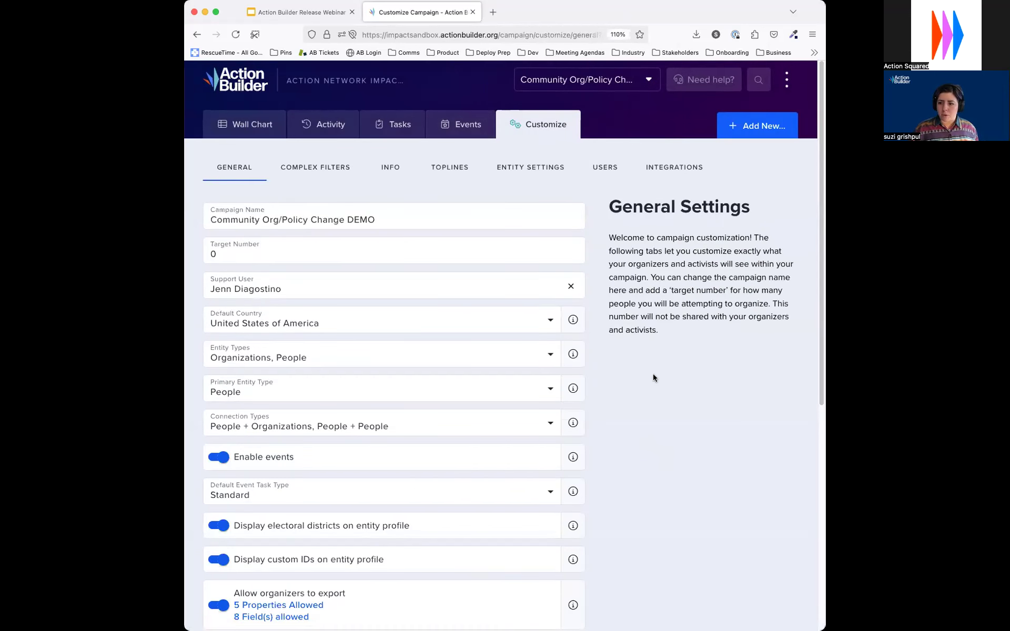
left_click(392, 167)
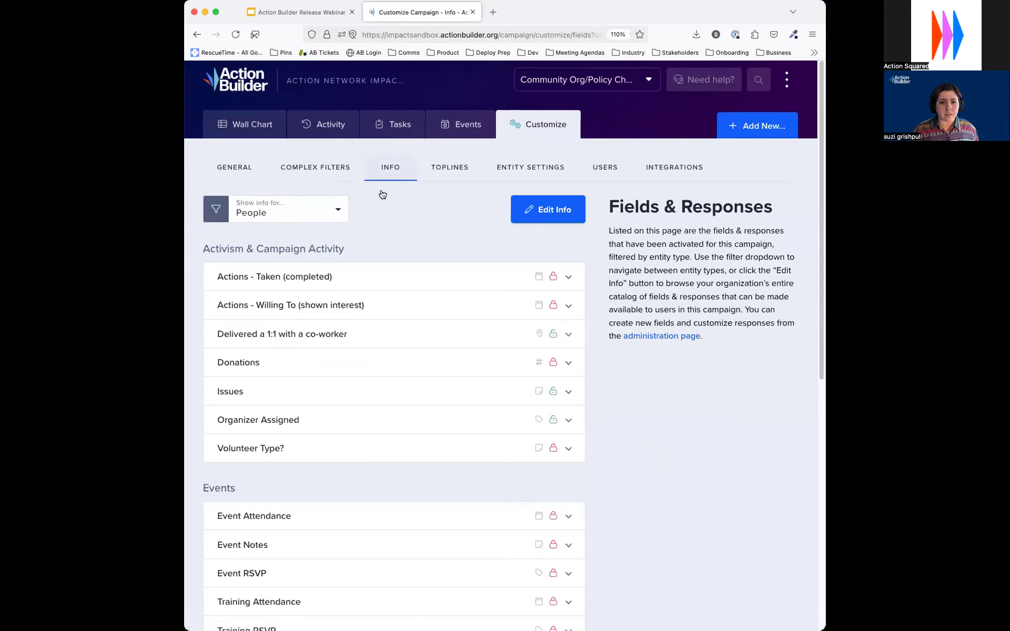
left_click(308, 206)
scroll(315, 295, "down", 3)
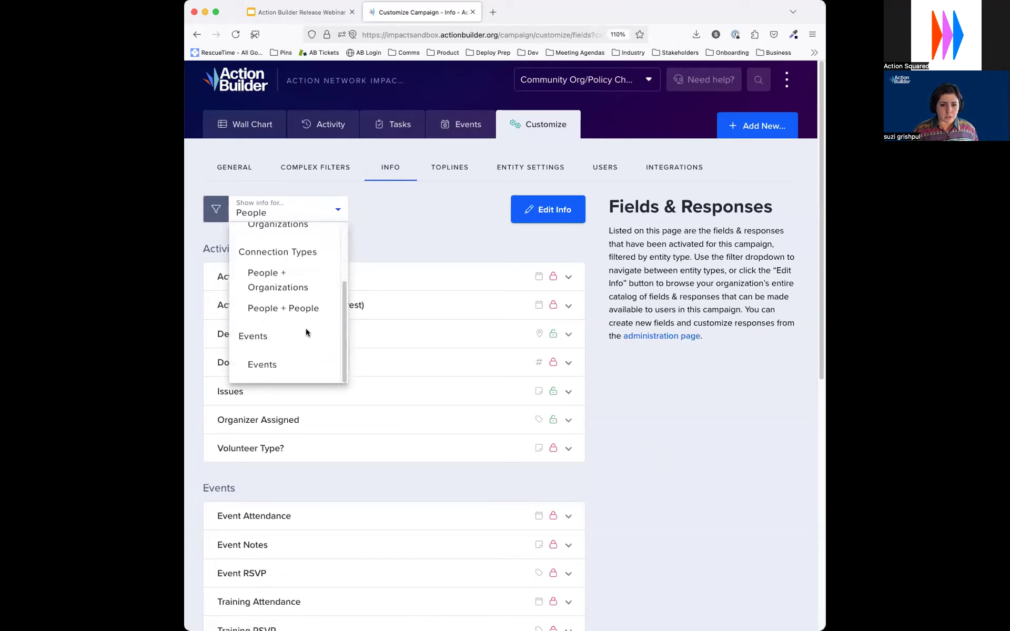
left_click(271, 365)
left_click(545, 209)
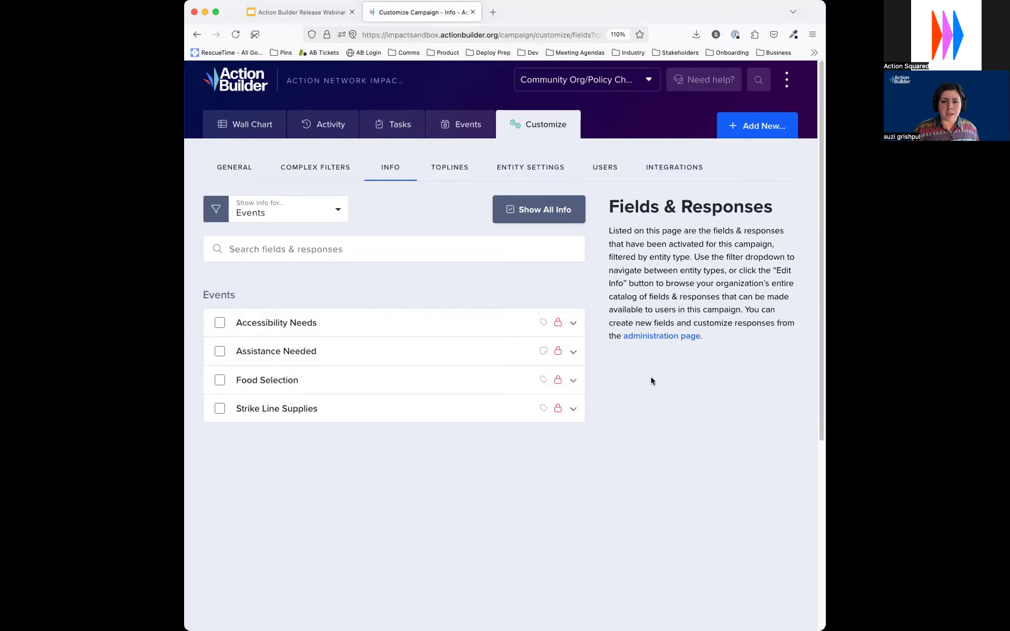
- Add all responses of the Accessibility Needs, Assistance Needed, Food Selection and Strike Line Supplies fields to the campaign
left_click(220, 323)
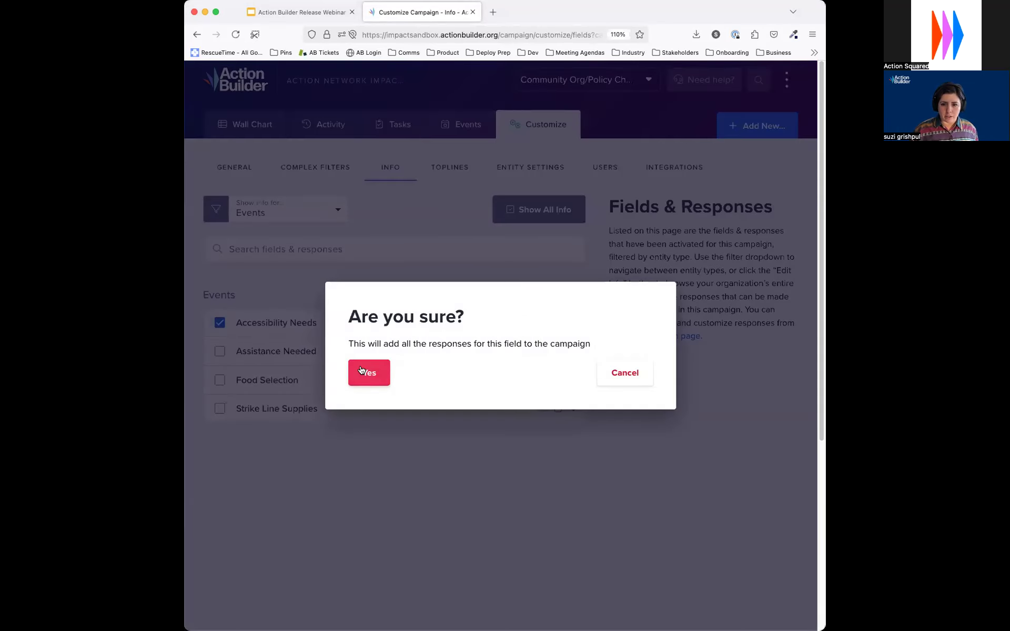
left_click(361, 370)
left_click(220, 352)
left_click(368, 372)
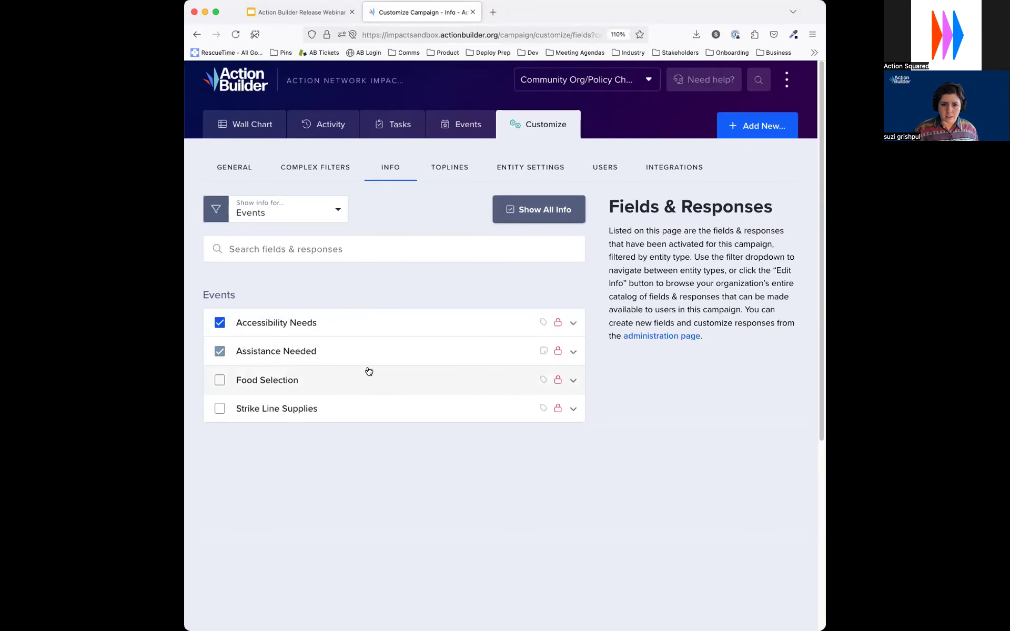
left_click(220, 380)
left_click(379, 372)
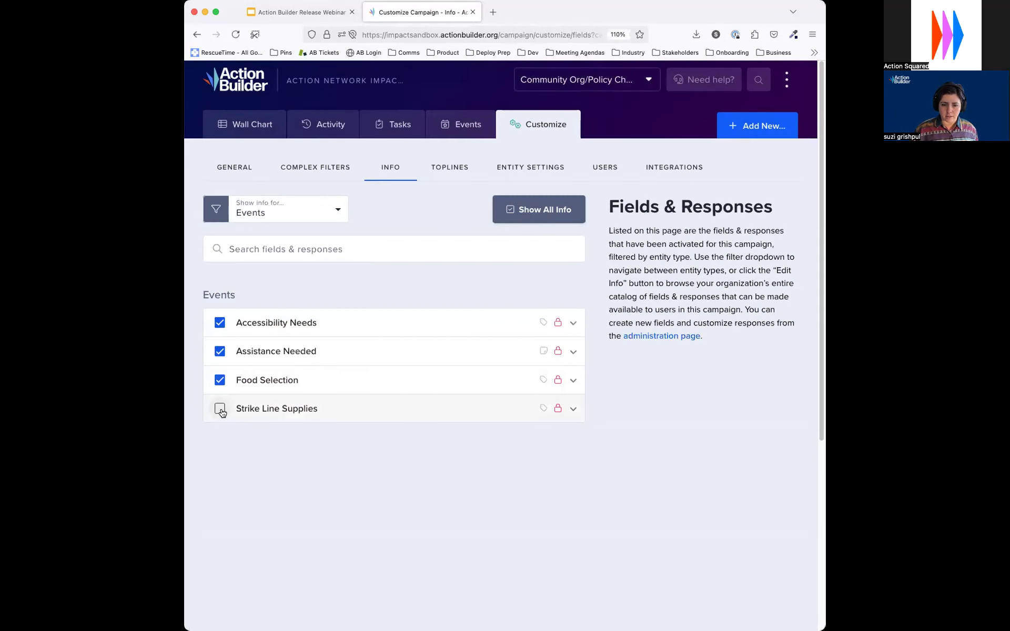
left_click(220, 408)
left_click(368, 372)
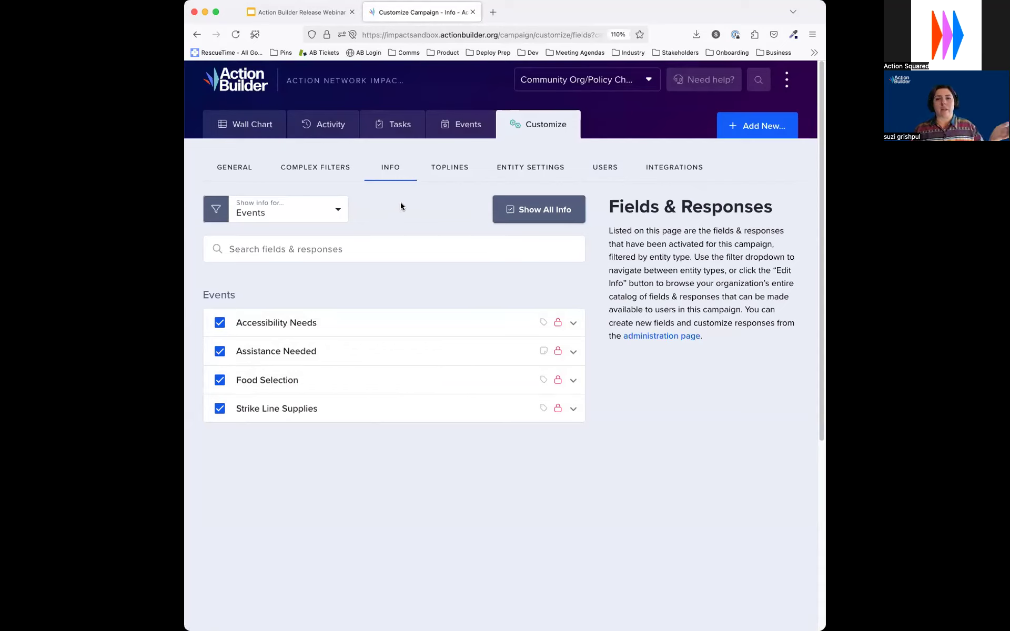
- Create a virtual event titled "New event" with zoom.us as its joining link
left_click(468, 121)
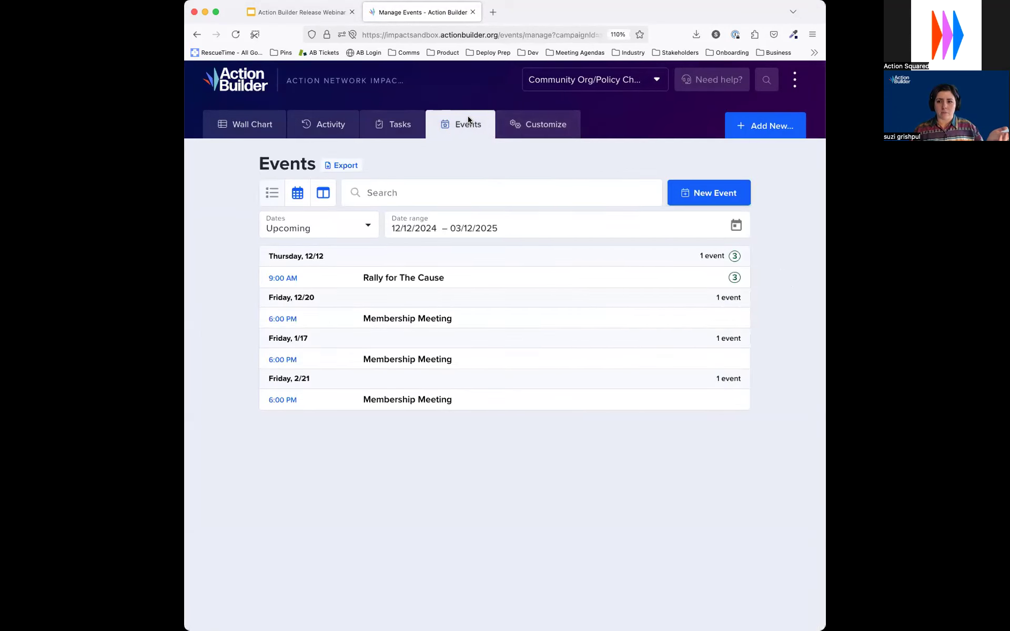
left_click(685, 191)
type("New event")
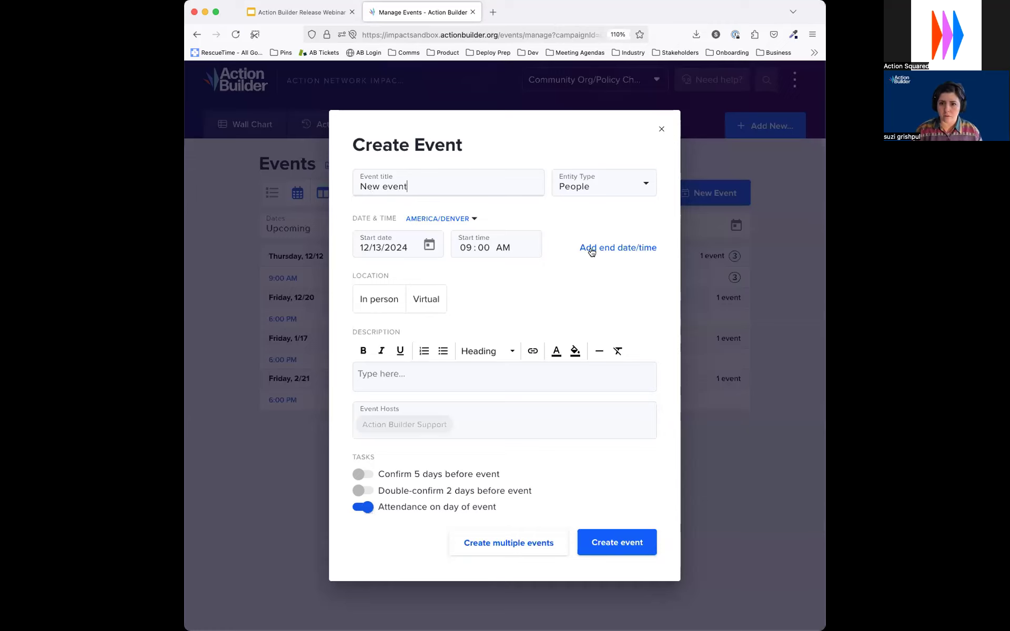
left_click(427, 297)
type("zoom.us")
left_click(505, 392)
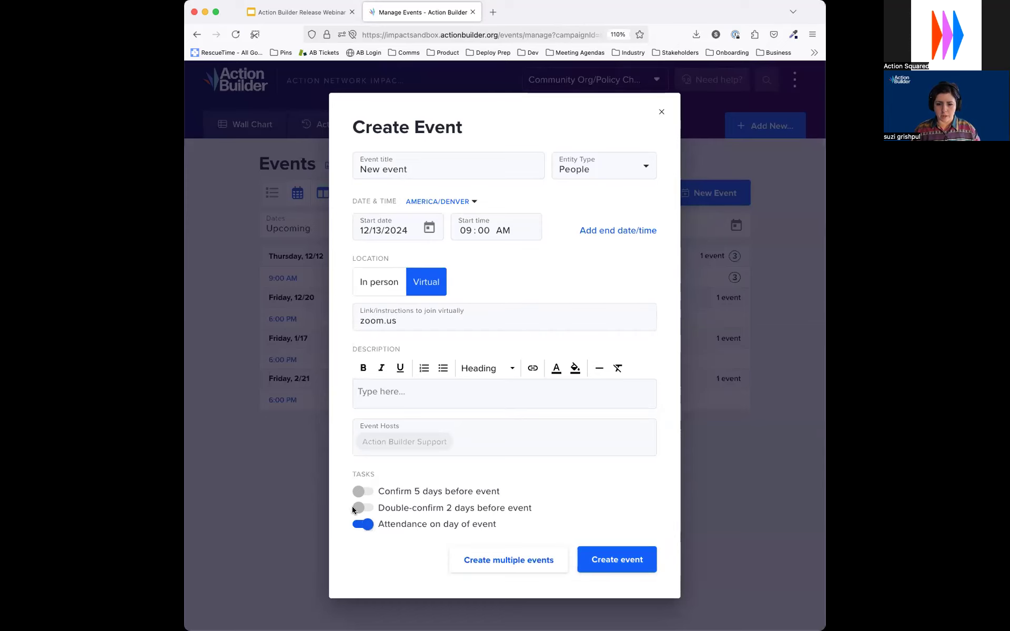
left_click(627, 561)
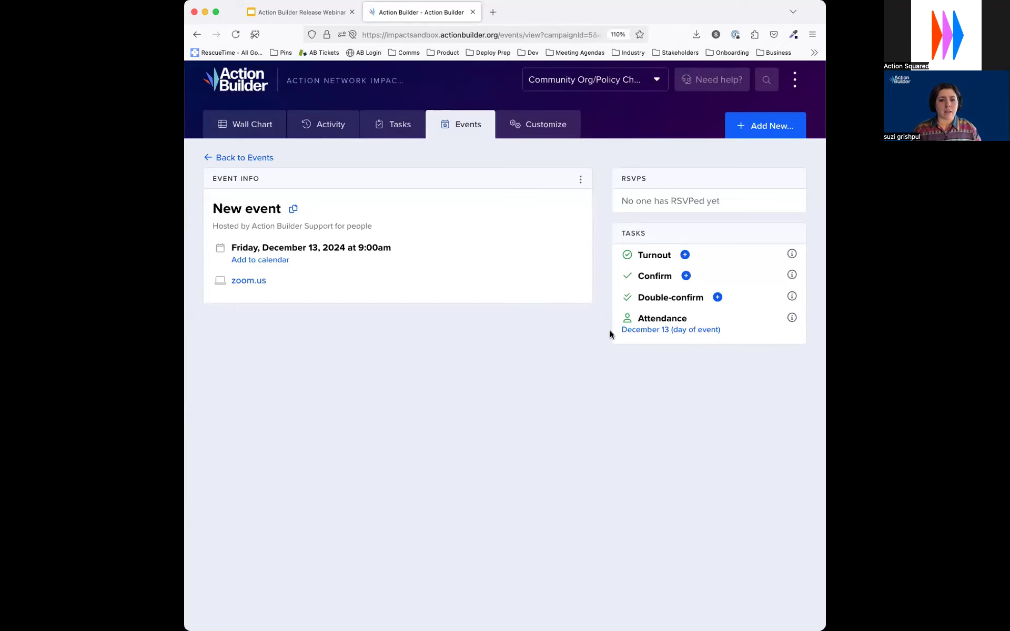
- Add a Turnout task to the new event and include all people in the campaign in its universe
left_click(685, 255)
scroll(586, 463, "down", 4)
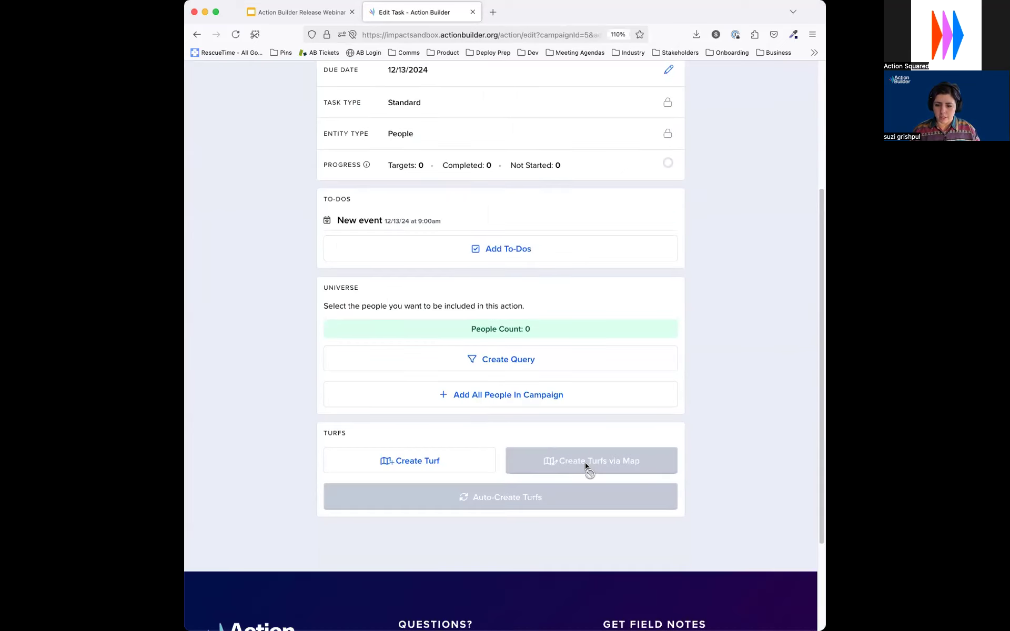
left_click(505, 395)
left_click(584, 372)
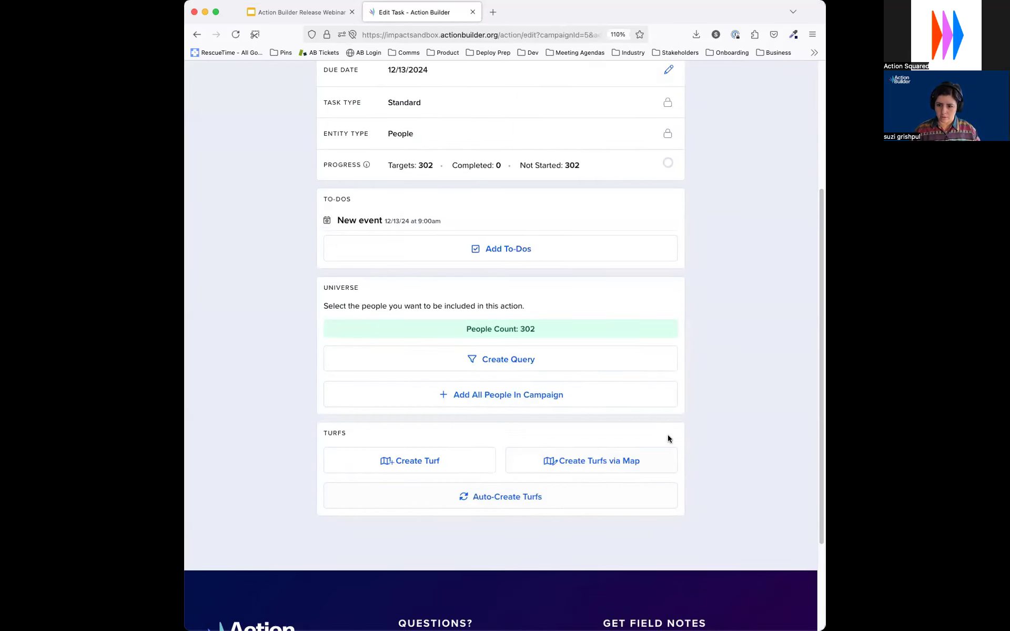
- Auto-create the Turnout task's turfs by size, with 100 targets per turf
left_click(521, 496)
left_click(557, 373)
key("BackSpace")
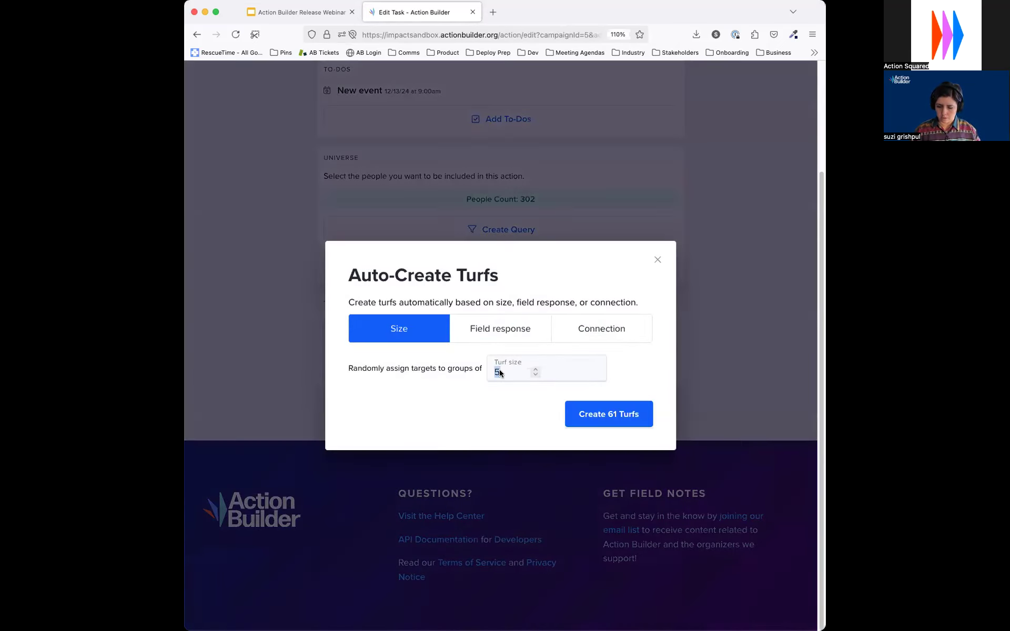
type("100")
left_click(583, 408)
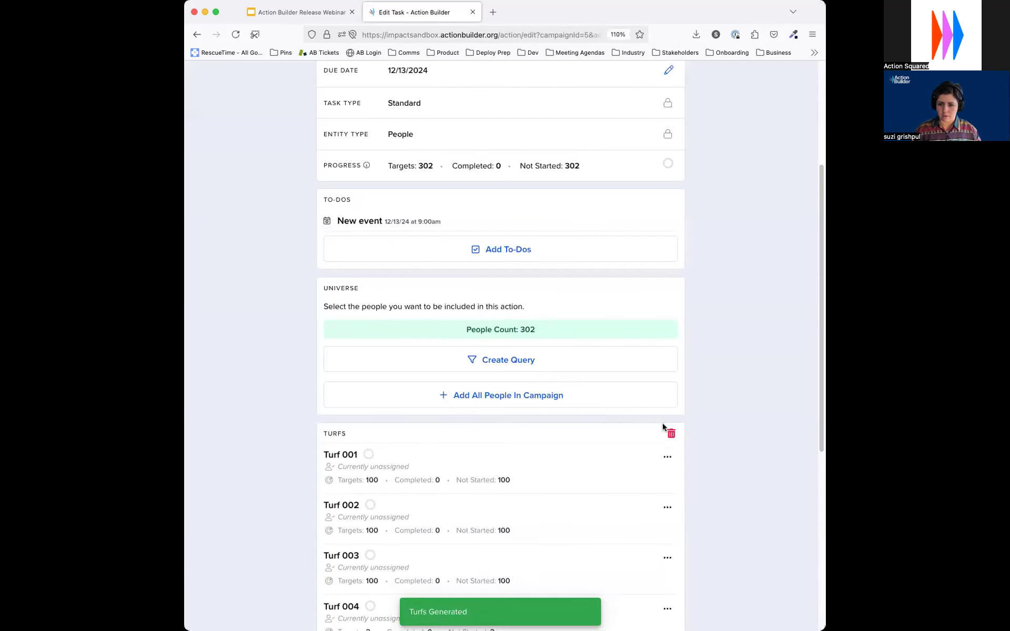
- Assign Turf 001 of the Turnout task to your own user account
left_click(666, 457)
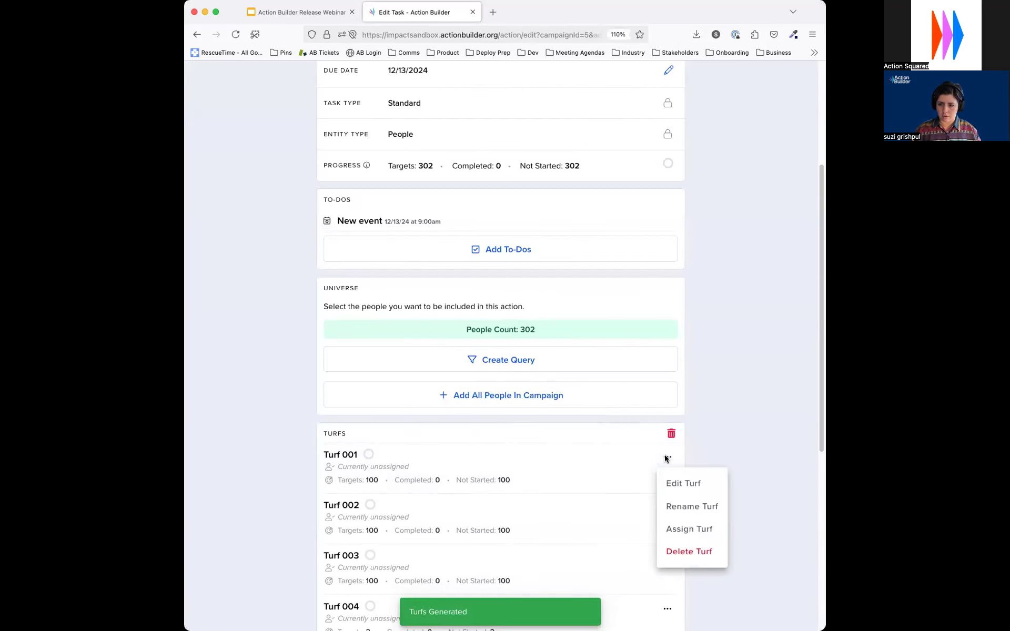
left_click(692, 529)
left_click(457, 196)
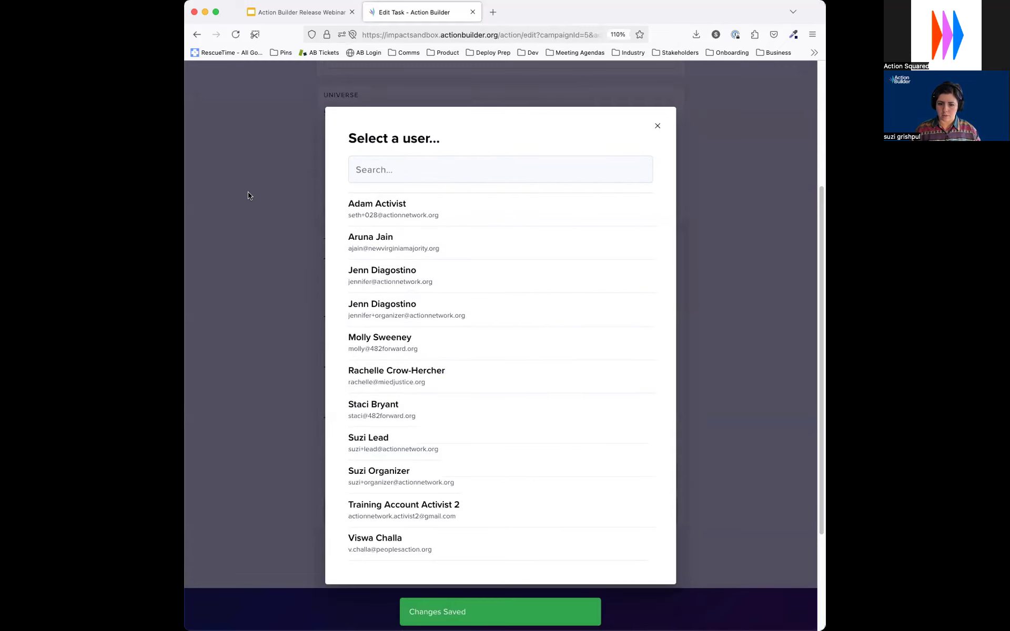
- Open a target person in the assigned "New event — Turnout" task and set their event response to RSVP
scroll(250, 188, "up", 4)
left_click(394, 126)
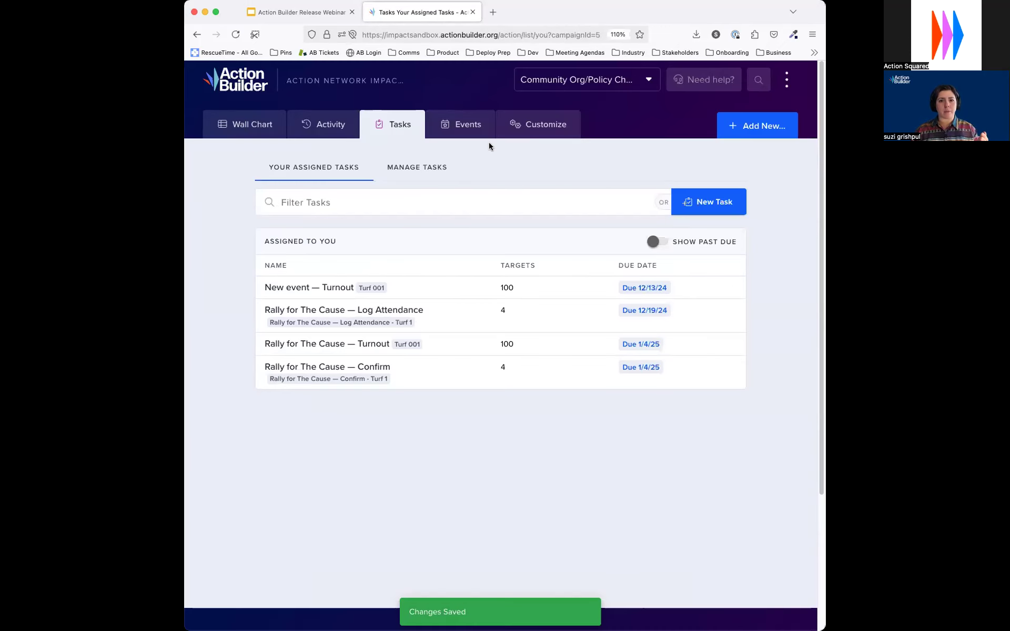
left_click(322, 289)
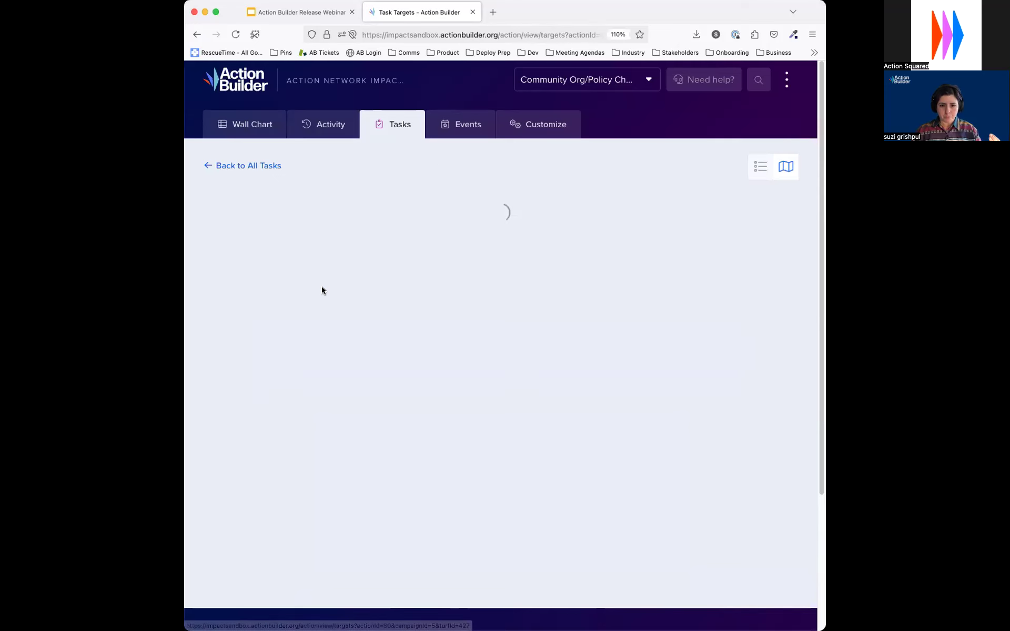
left_click(645, 421)
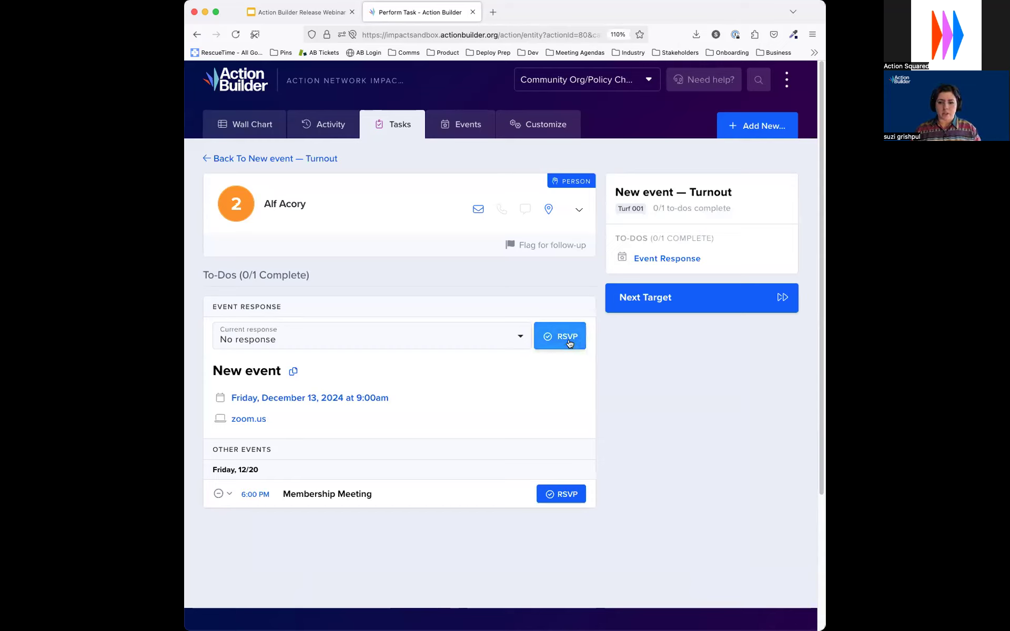
left_click(491, 337)
left_click(485, 396)
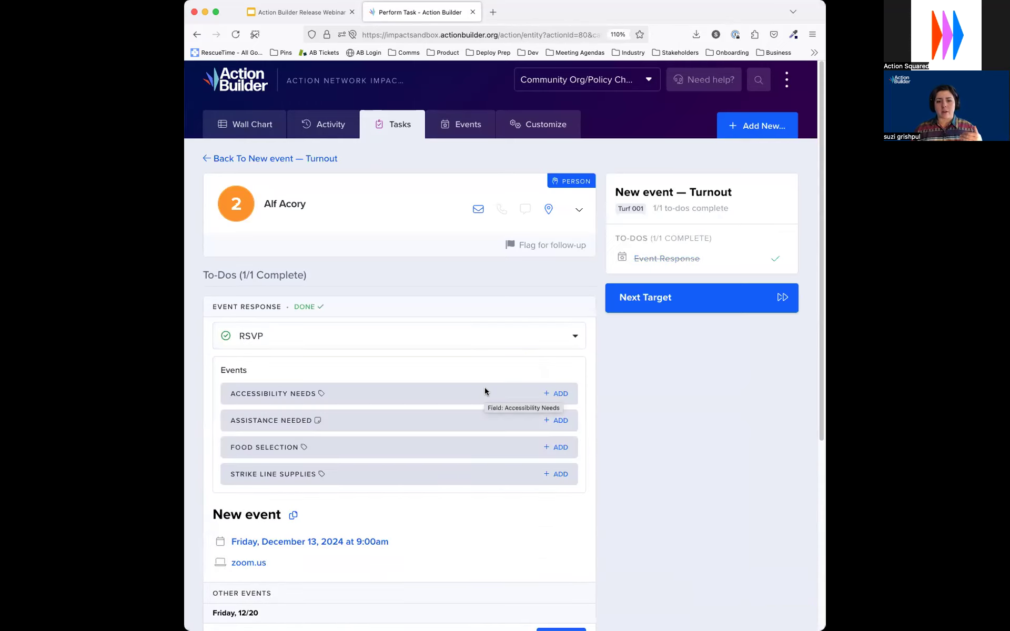
- Add Wheelchair Access as the person's Accessibility Needs response for the new event and save it
scroll(484, 389, "down", 2)
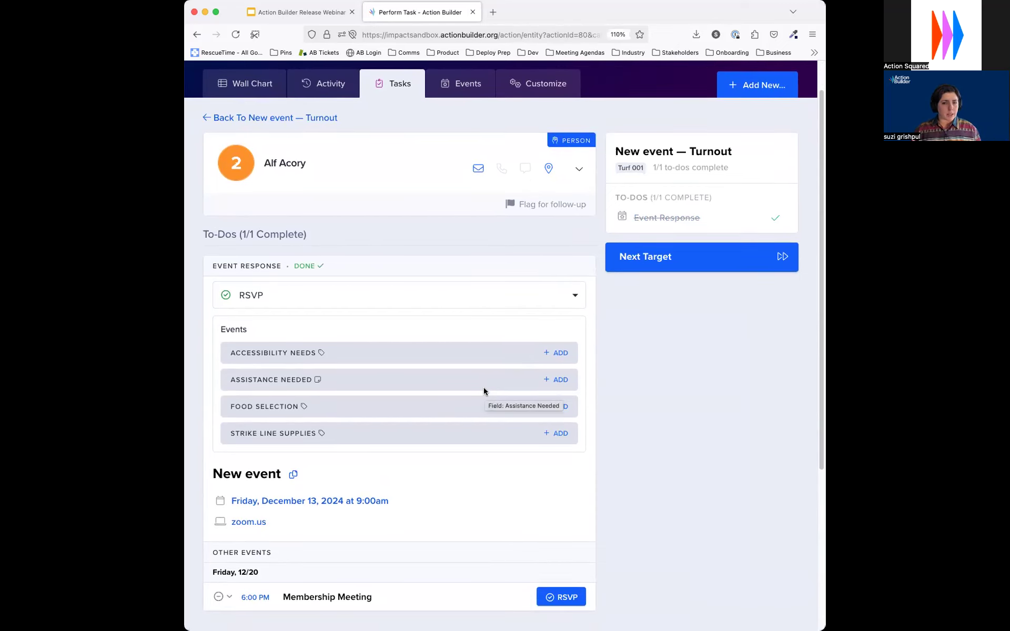
left_click(565, 356)
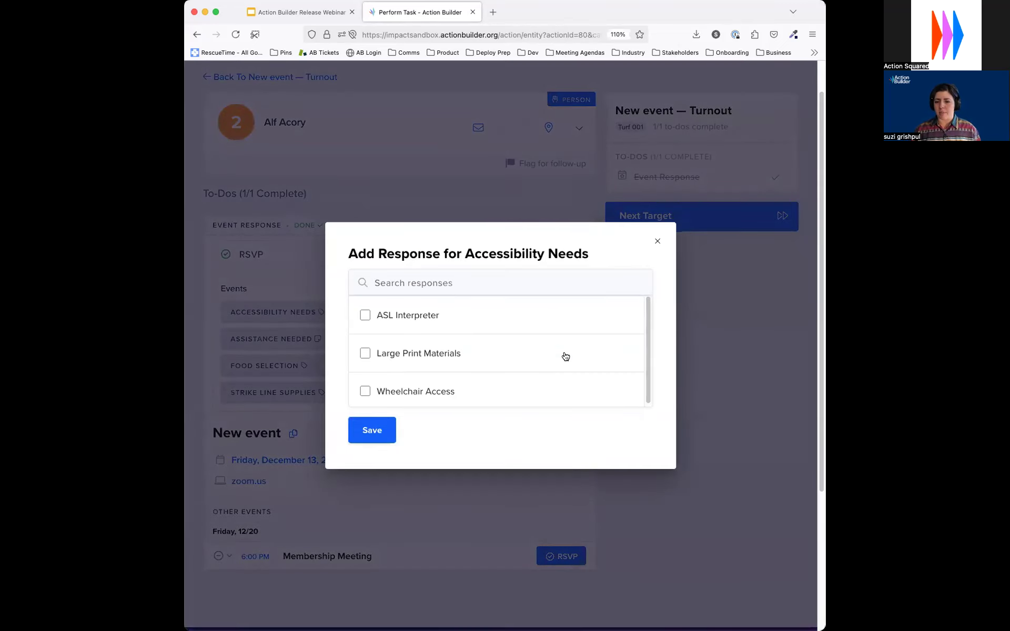
left_click(365, 393)
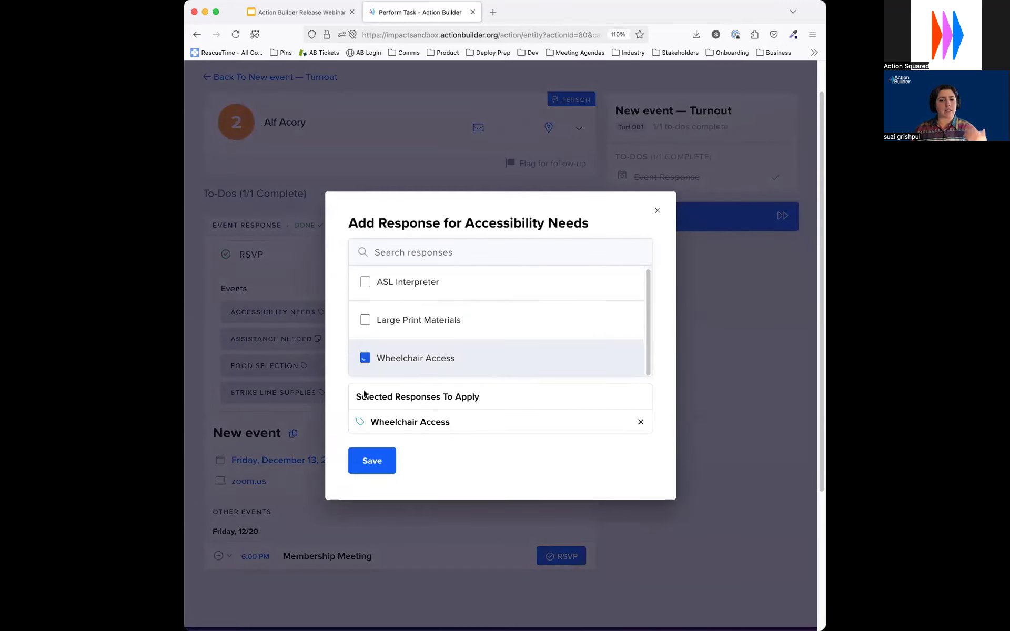
left_click(377, 461)
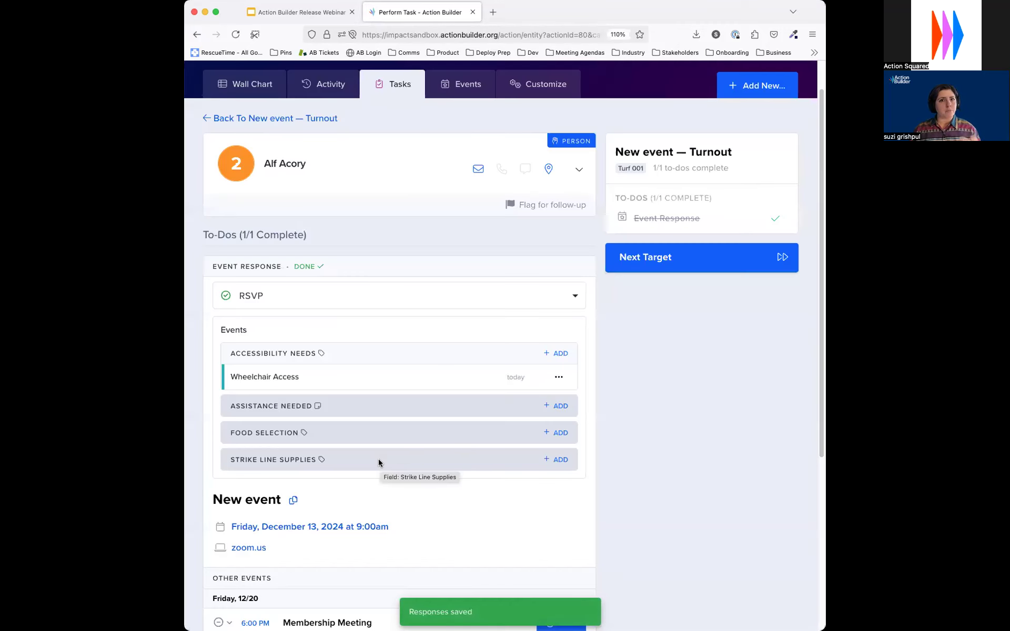
- Record Beef as the person's Food Selection response for the new event and save it
scroll(494, 469, "down", 2)
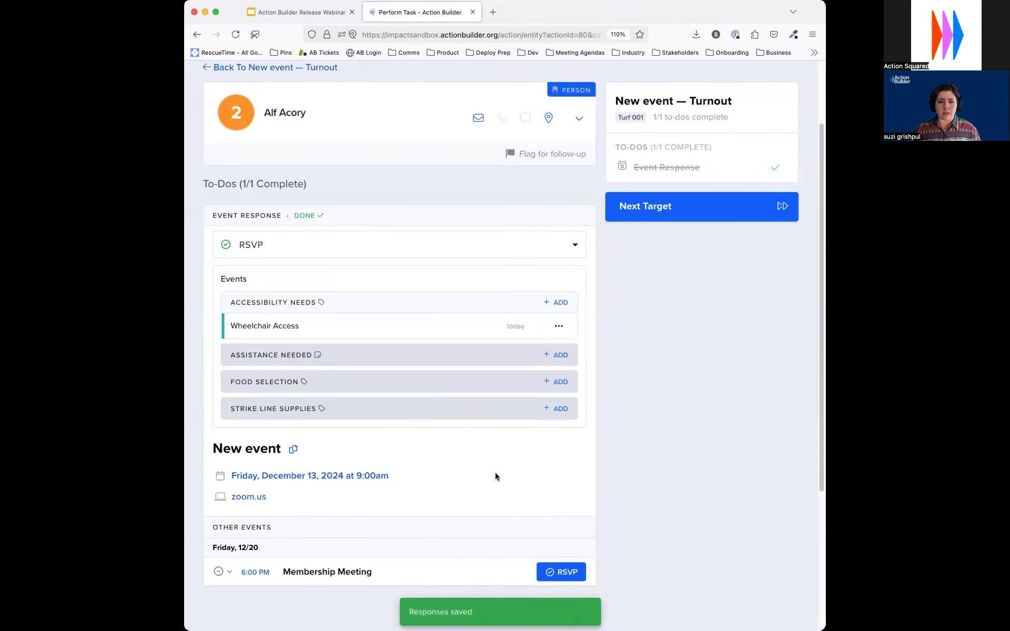
left_click(563, 382)
left_click(526, 343)
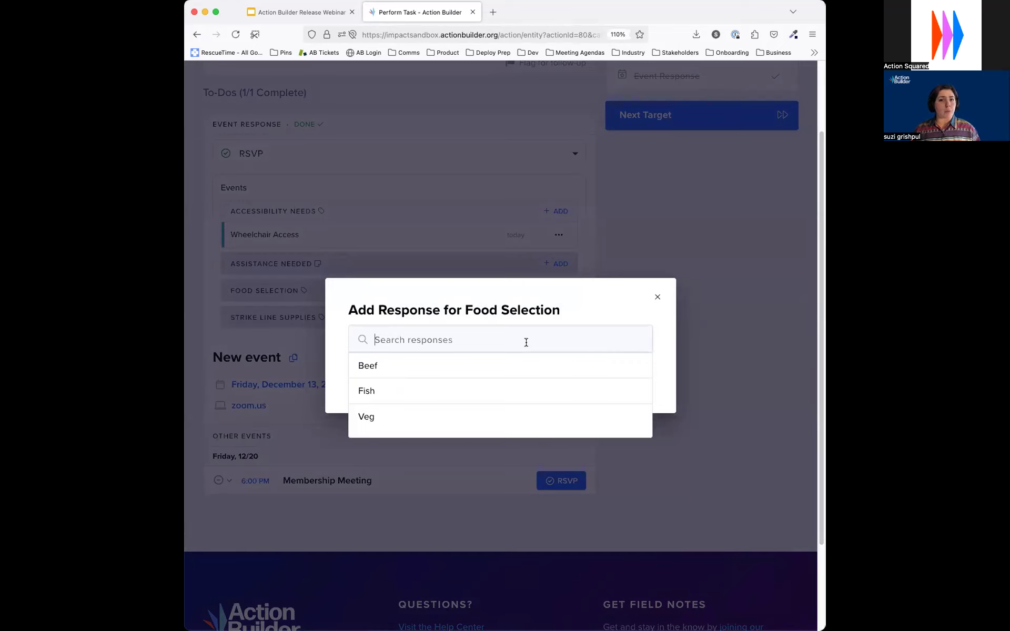
left_click(536, 369)
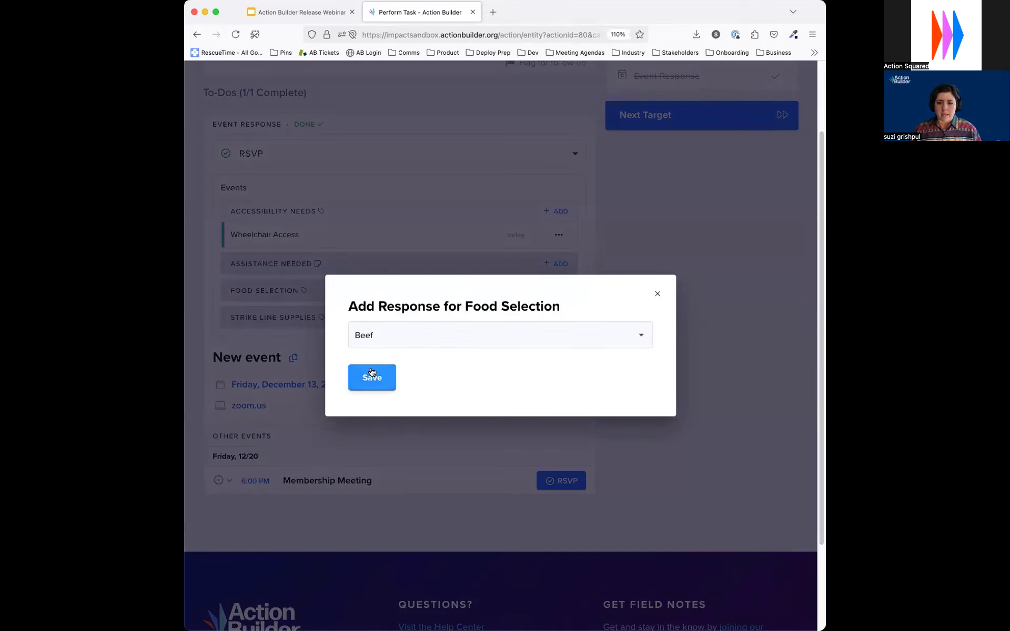
left_click(390, 381)
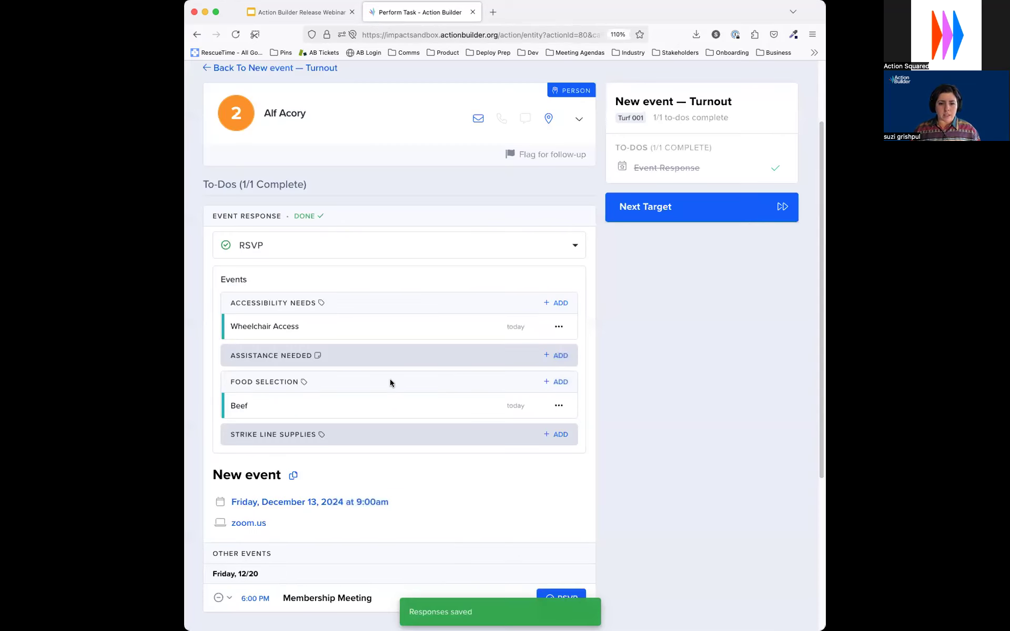
- Add Child Care and Translation as the person's Assistance Needed responses, without notes, and save them
scroll(390, 377, "down", 2)
left_click(560, 315)
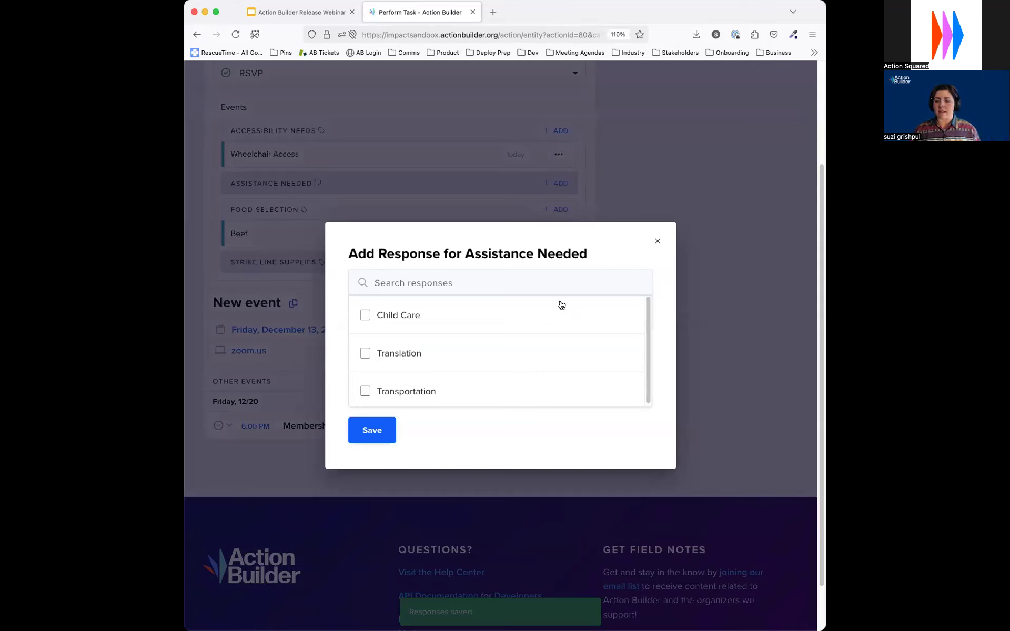
left_click(394, 313)
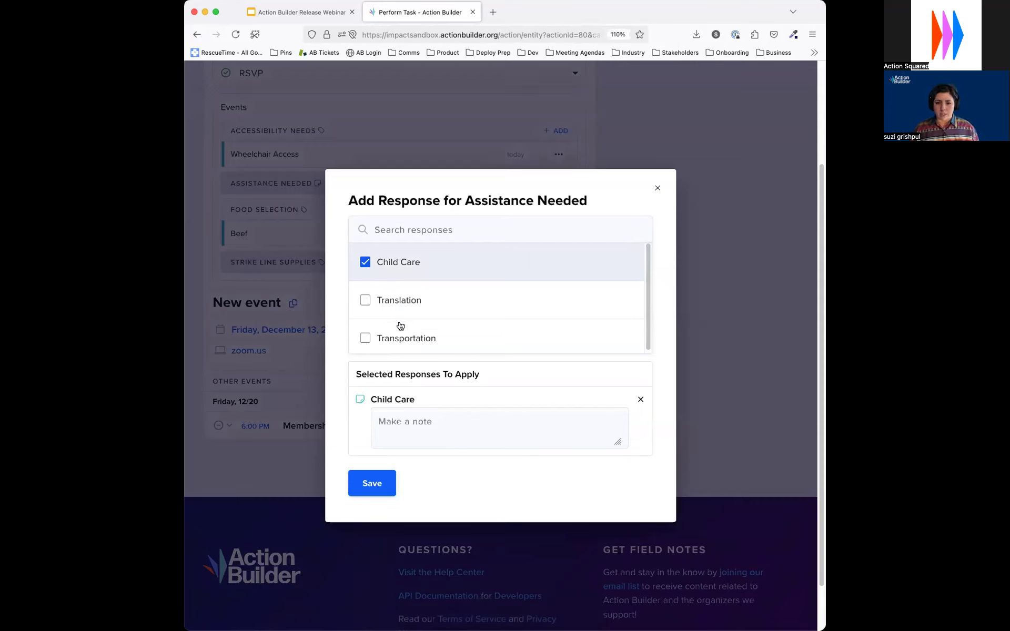
left_click(407, 421)
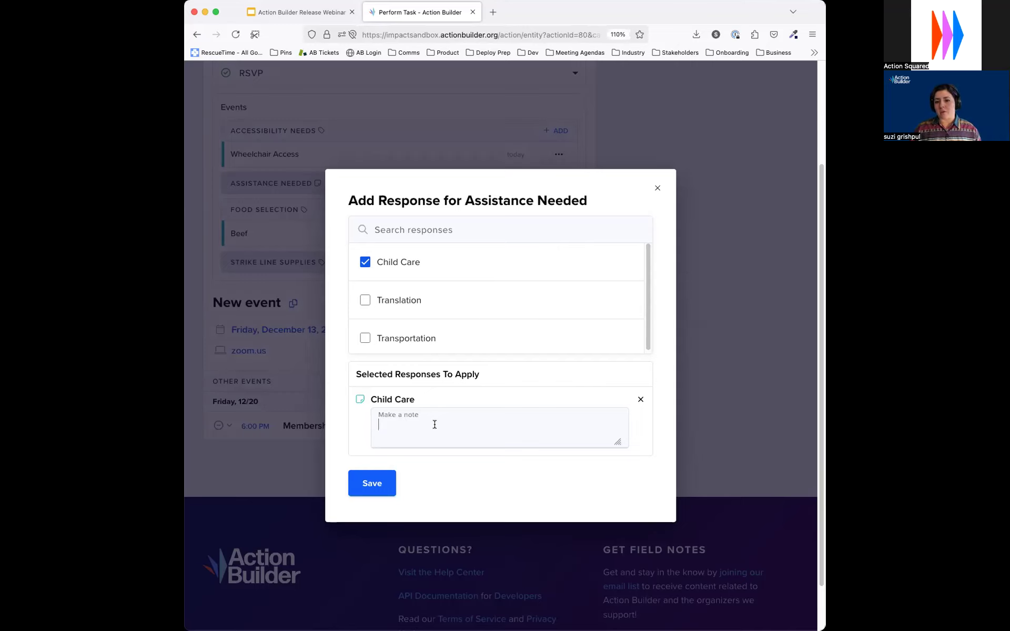
left_click(365, 300)
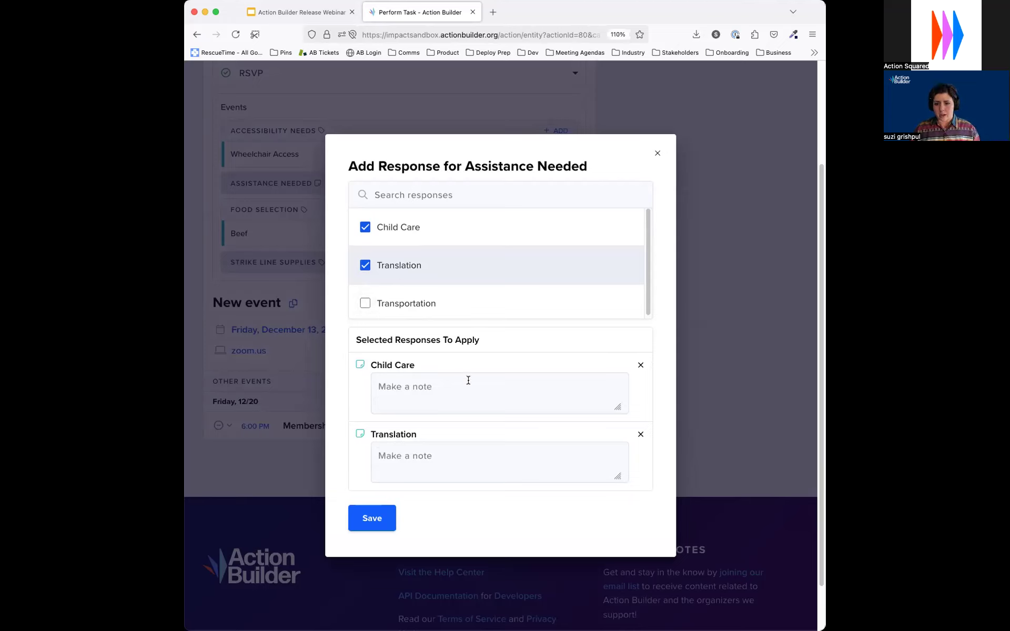
left_click(471, 471)
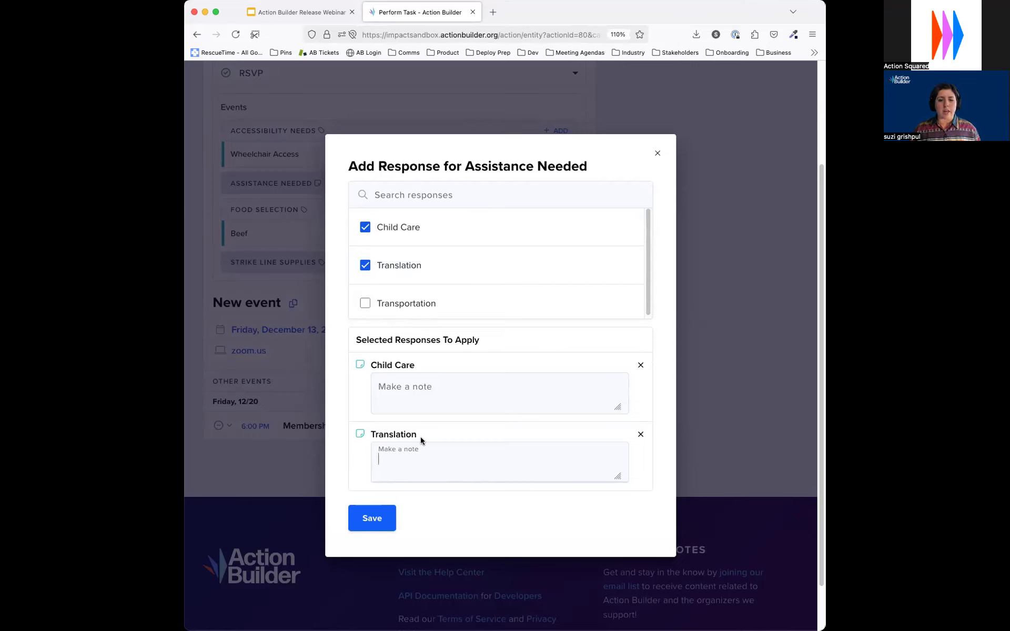
left_click(378, 520)
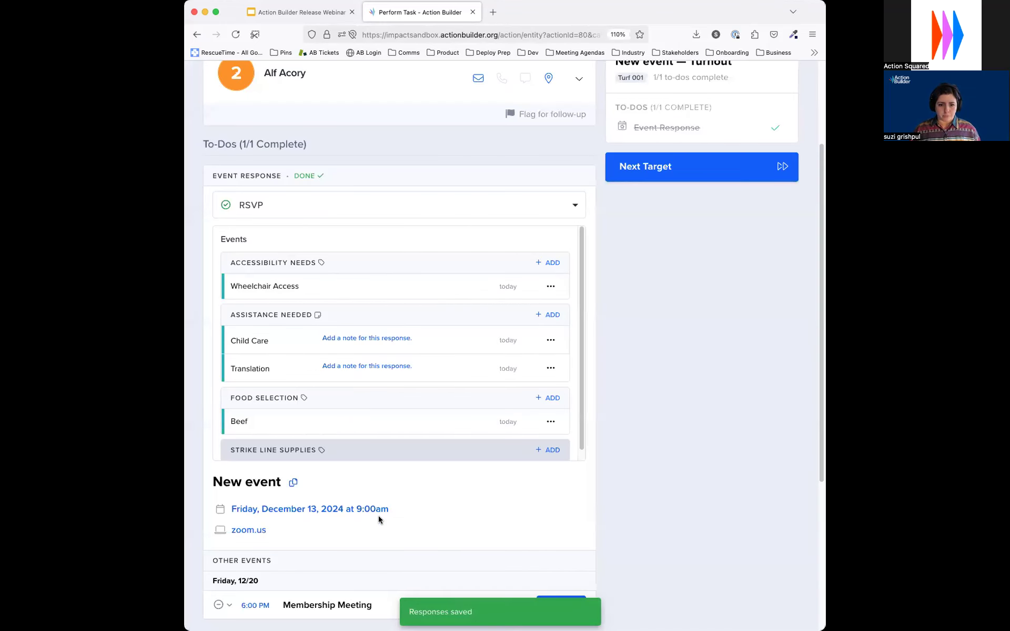
scroll(379, 520, "down", 3)
scroll(378, 520, "up", 5)
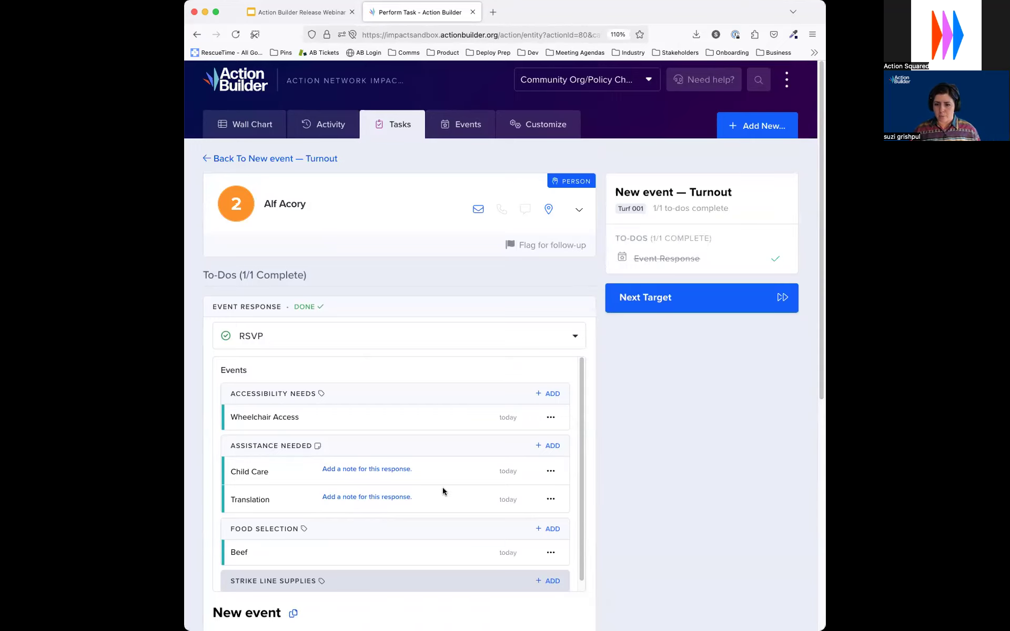
- Filter the Wall Chart by event responses to include people with the Translation response under Assistance Needed, and run the query
left_click(247, 124)
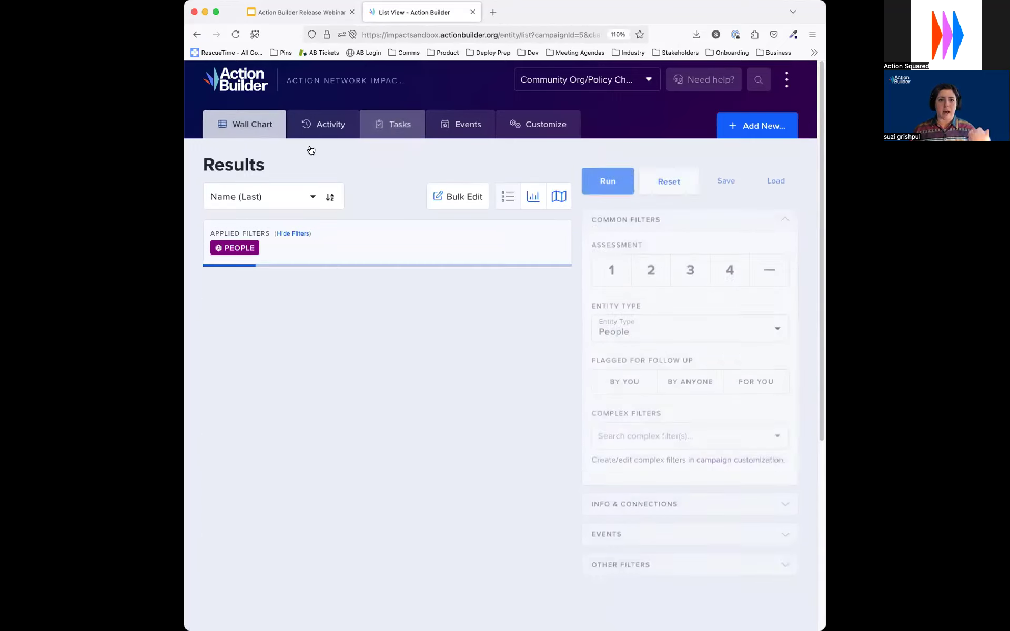
left_click(681, 519)
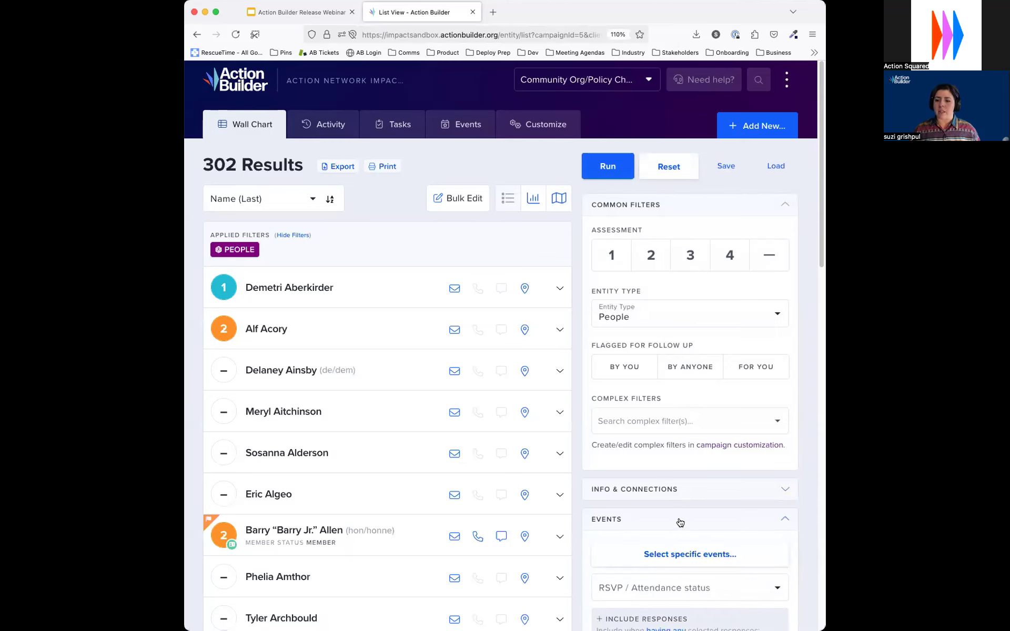
scroll(681, 518, "down", 4)
scroll(679, 521, "down", 2)
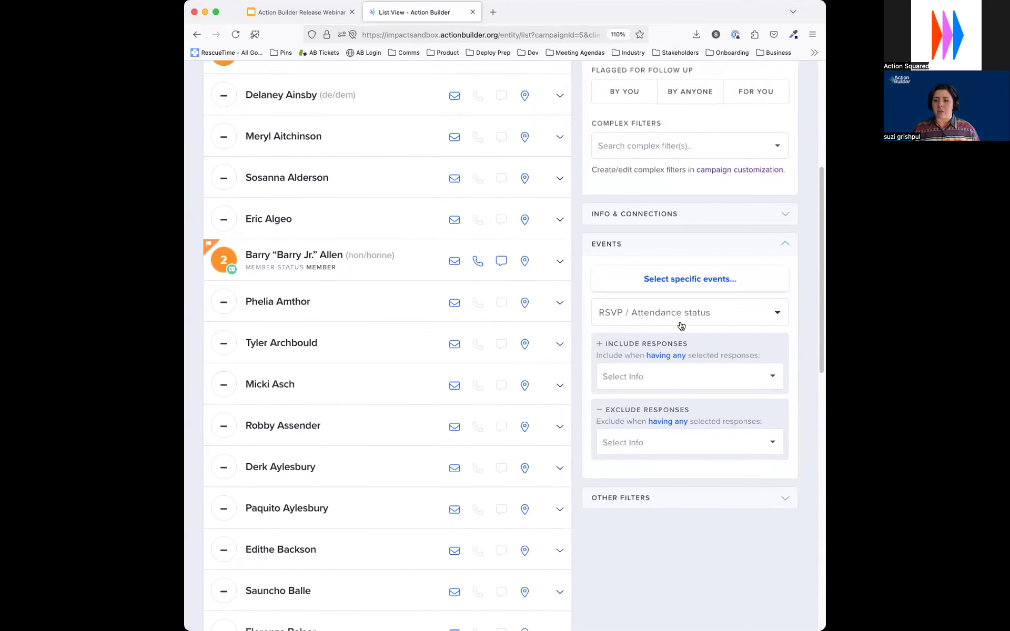
left_click(640, 387)
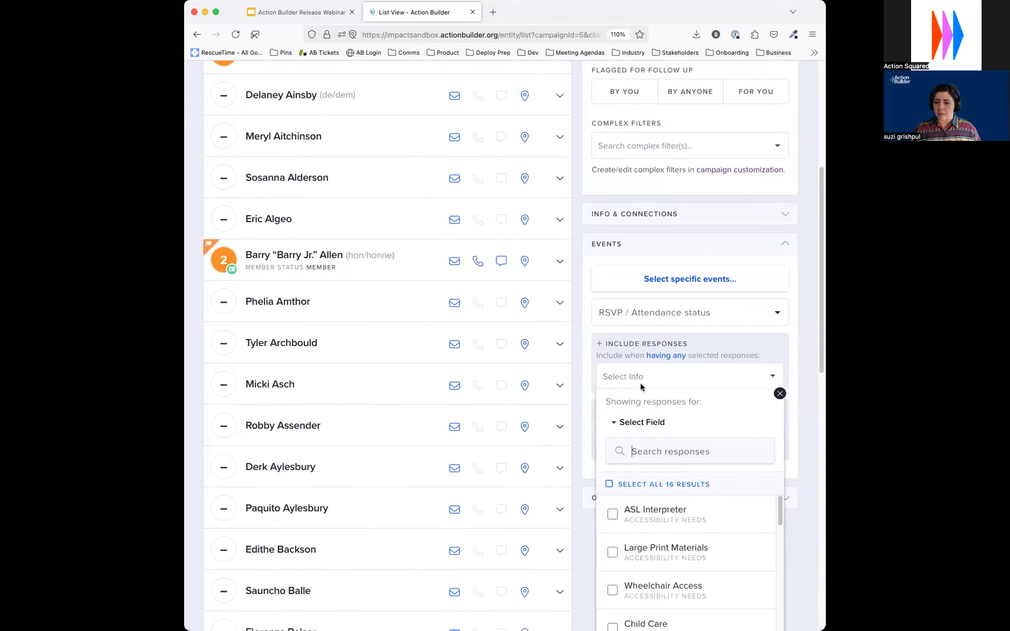
scroll(718, 439, "down", 5)
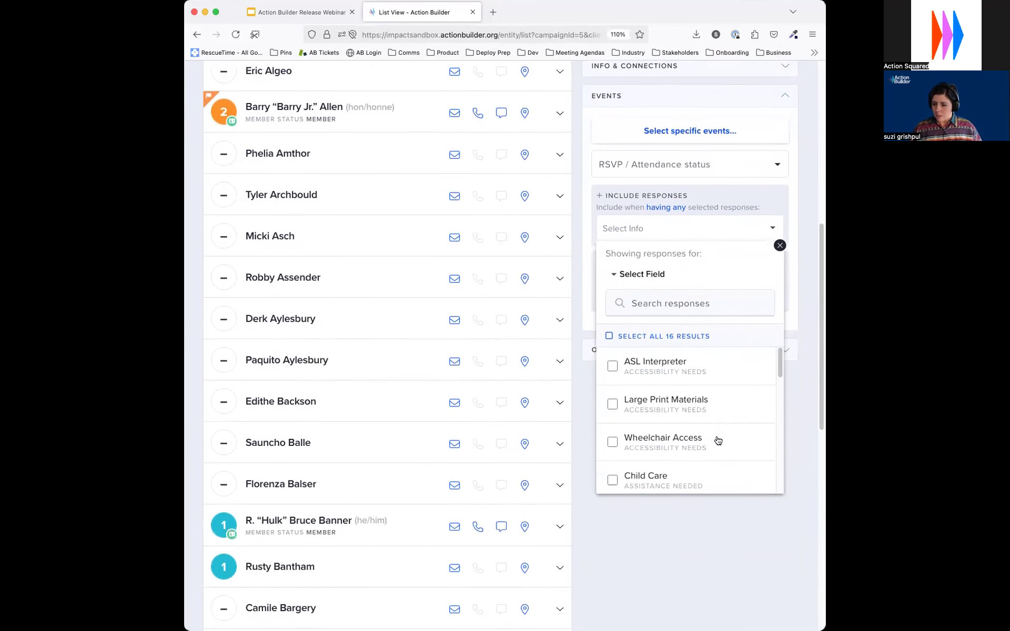
scroll(760, 391, "down", 5)
scroll(761, 391, "up", 2)
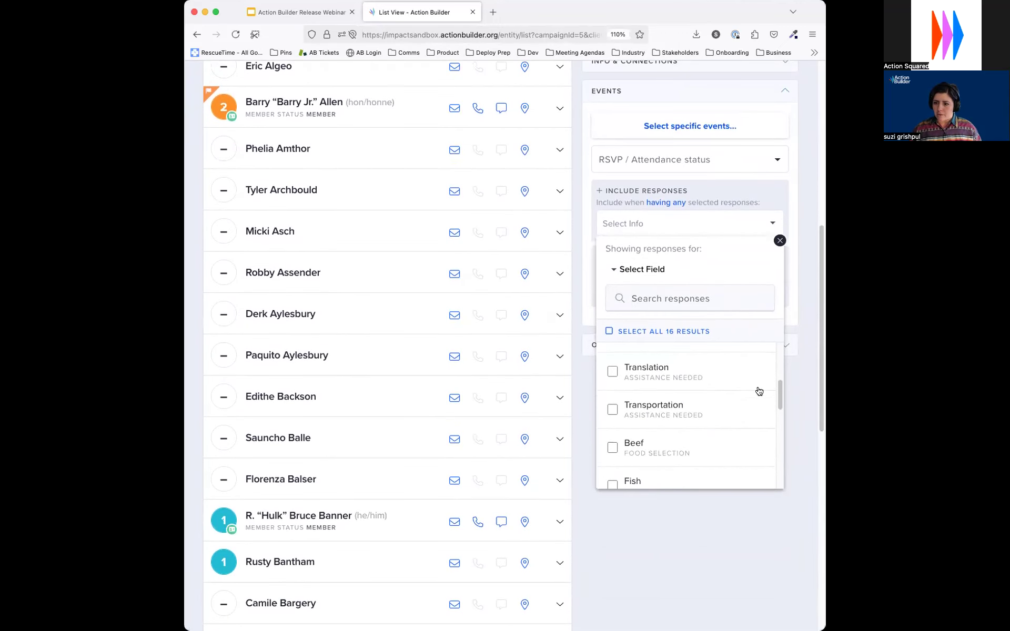
left_click(612, 371)
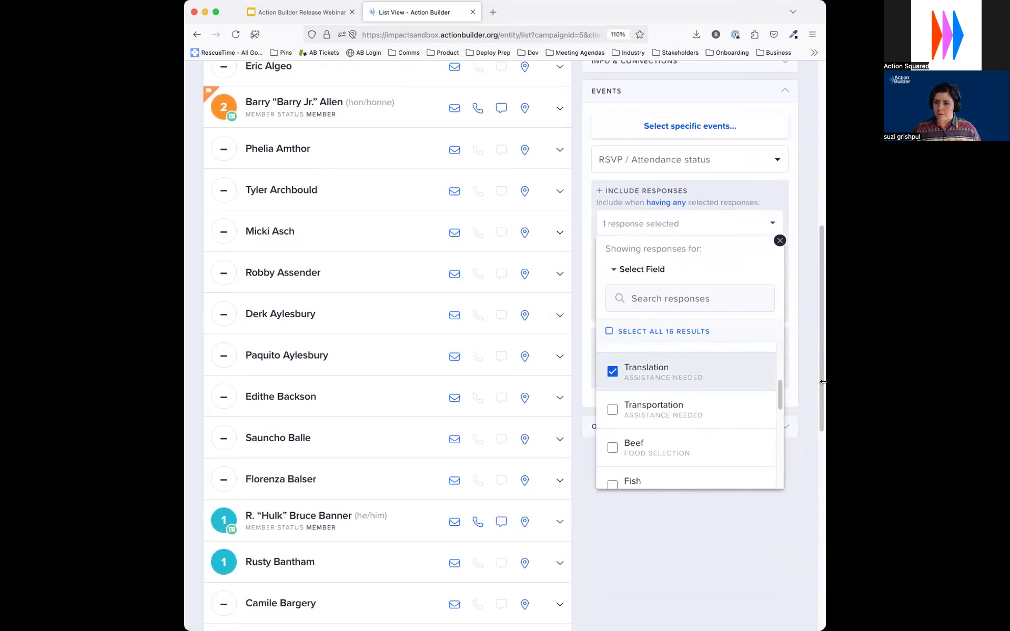
left_click(806, 354)
scroll(790, 320, "up", 12)
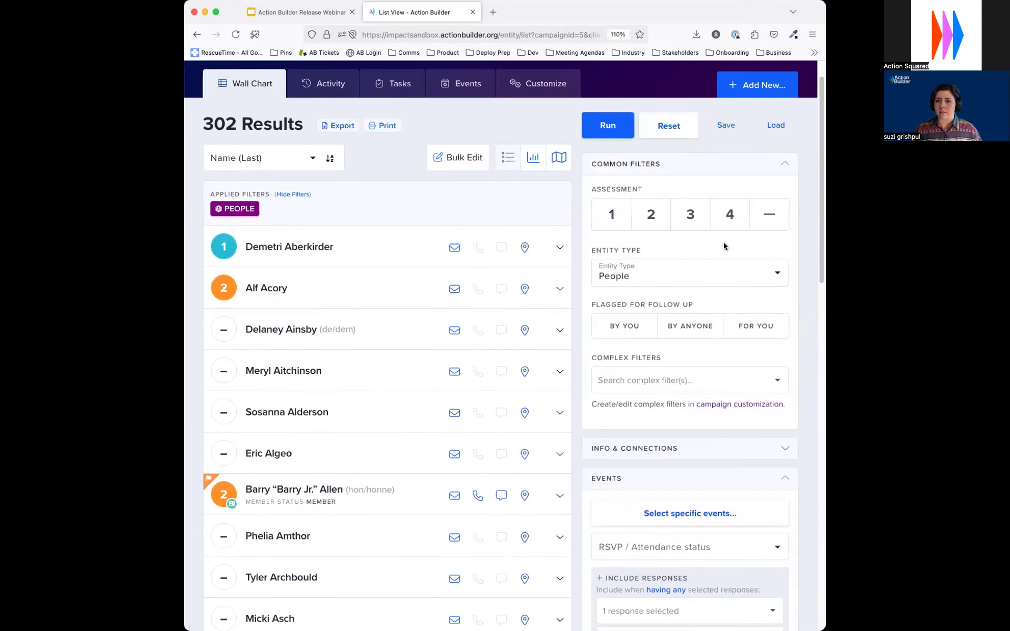
left_click(603, 127)
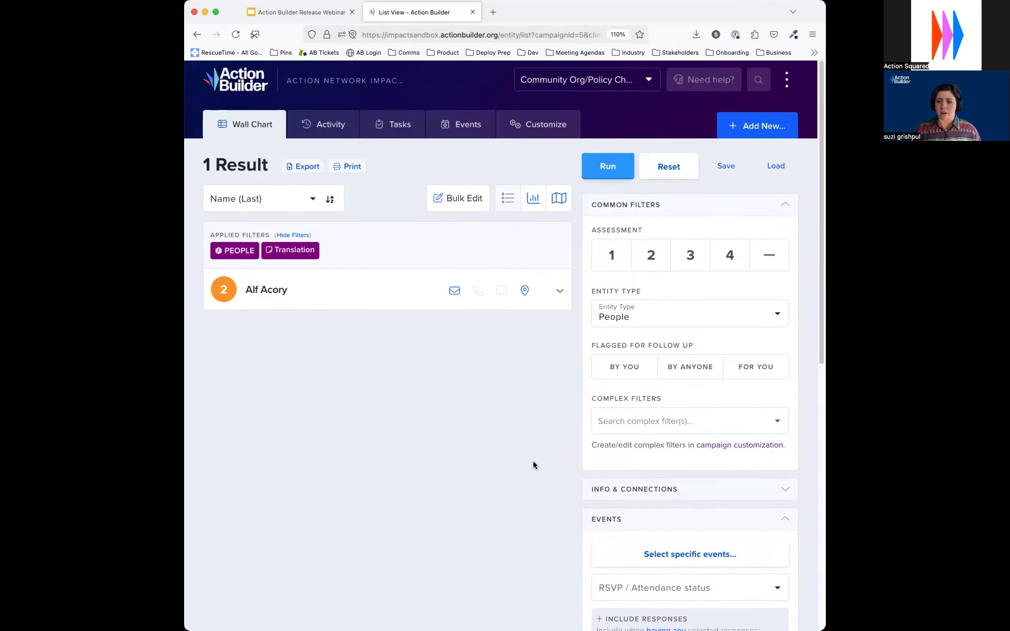
- Review the applied Translation event filter and switch to the release webinar slides
scroll(542, 466, "down", 5)
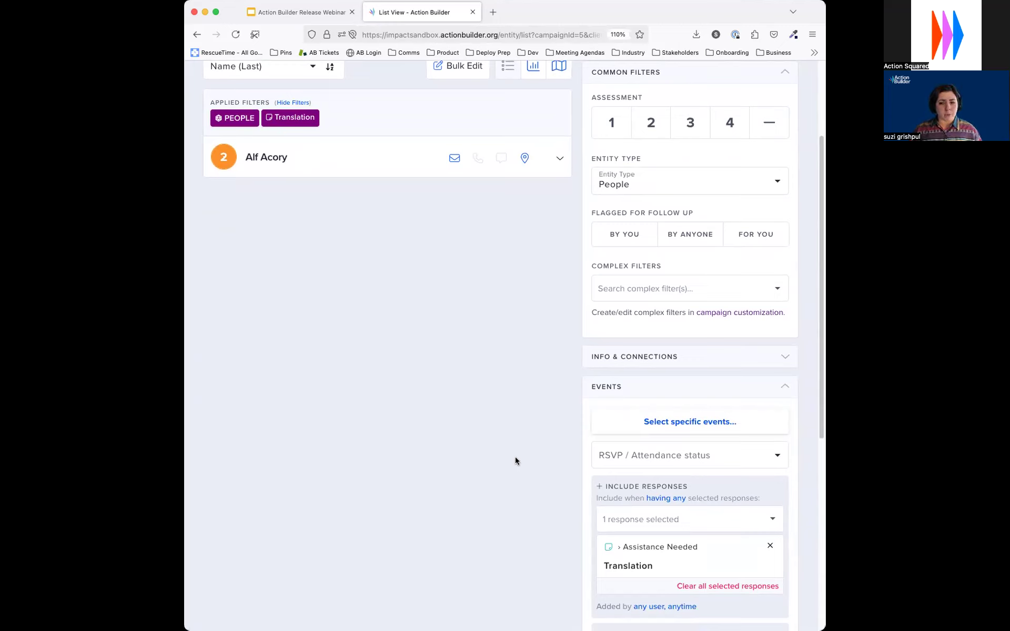
scroll(516, 461, "up", 5)
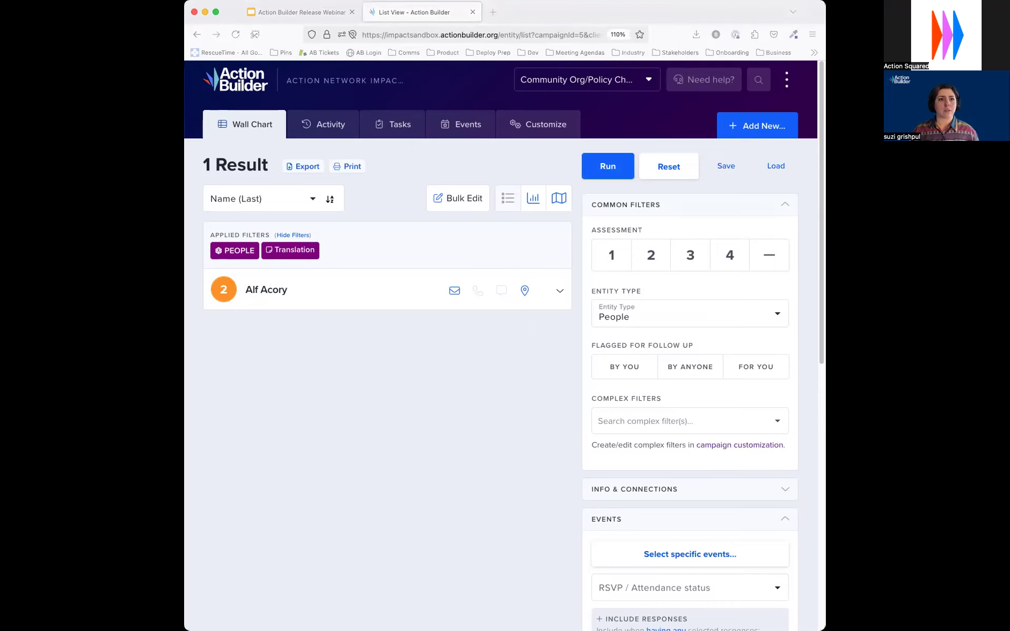
left_click(304, 15)
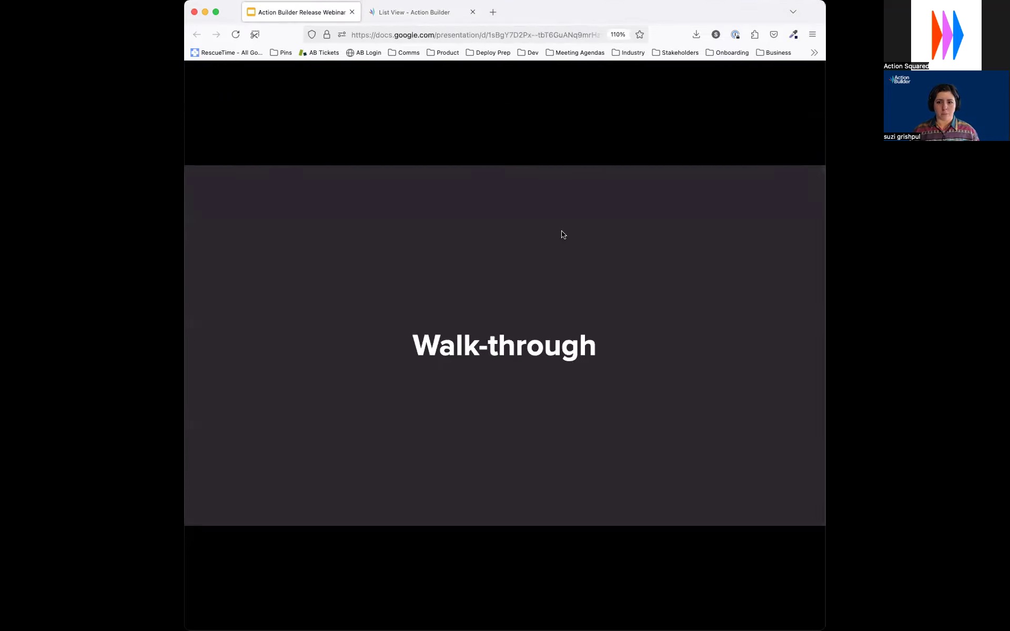
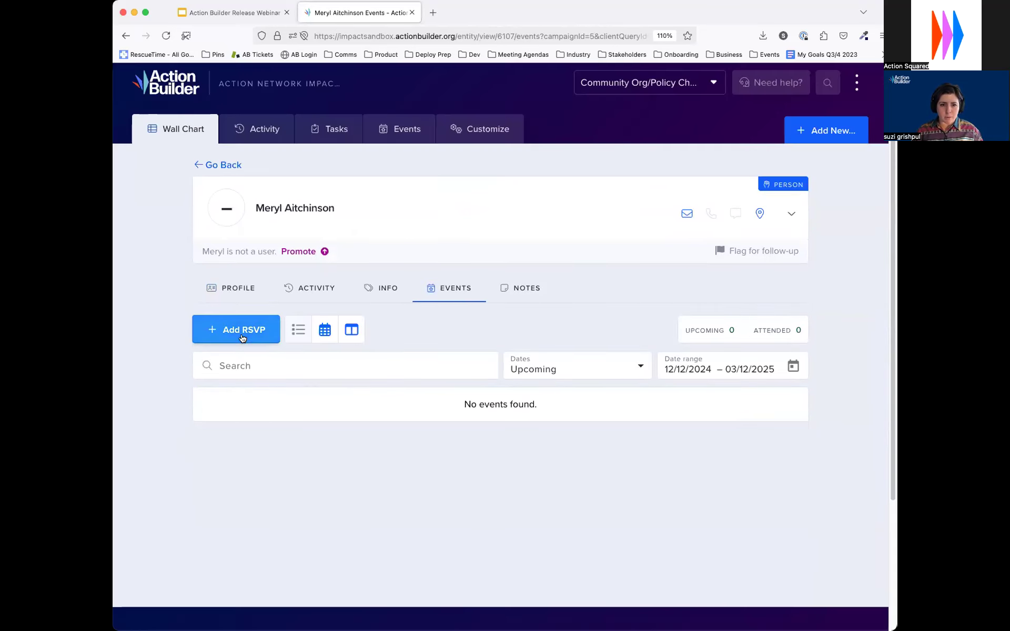
- RSVP the open person to New event on 12/13 and Membership Meeting on 12/20, opening the RSVP info form and closing it without responses
left_click(240, 331)
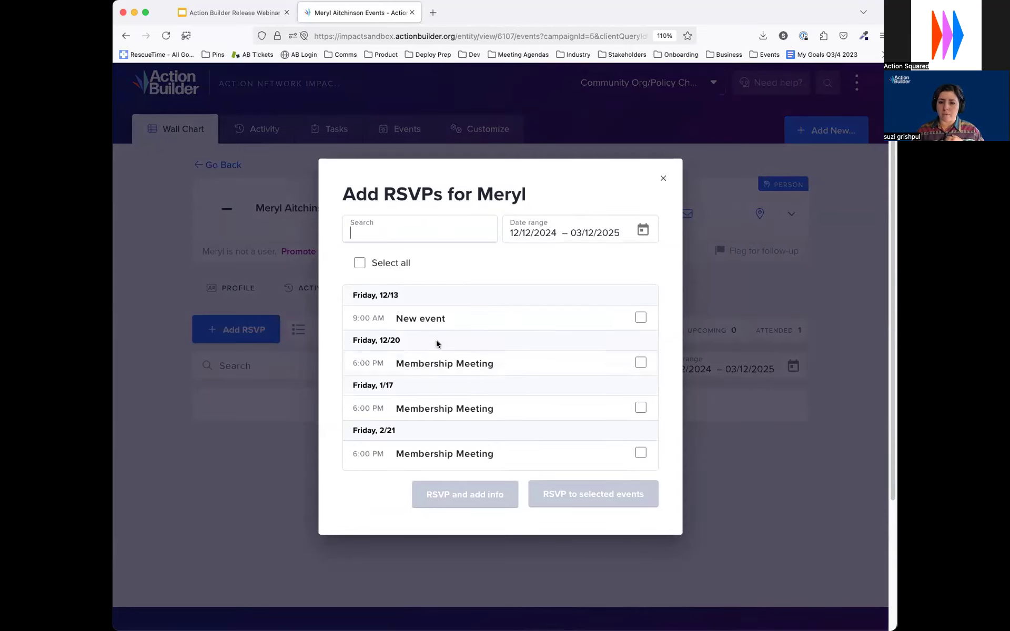
left_click(641, 318)
left_click(641, 363)
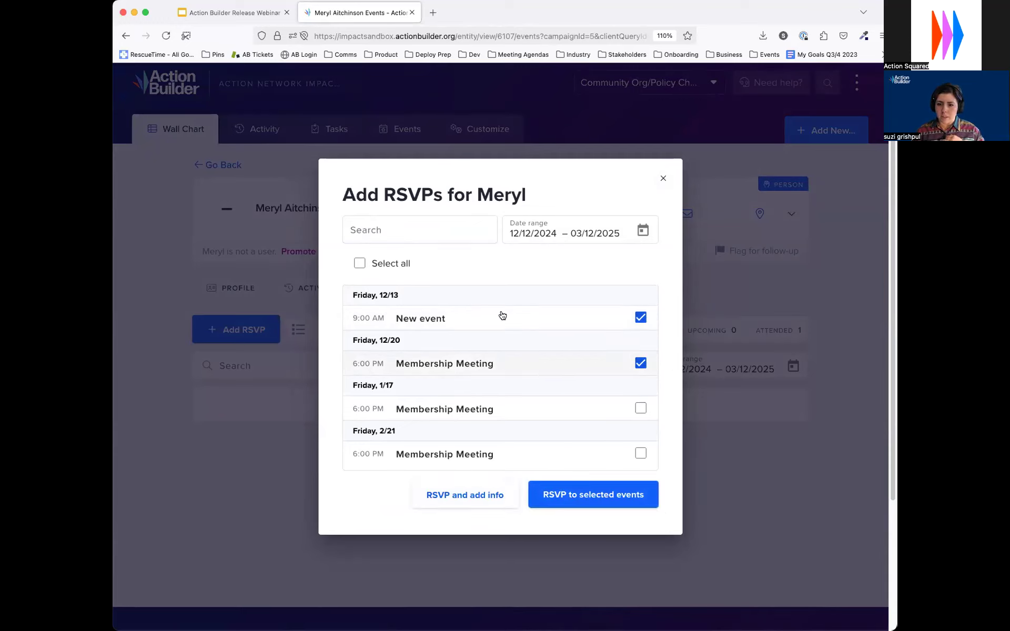
left_click(479, 499)
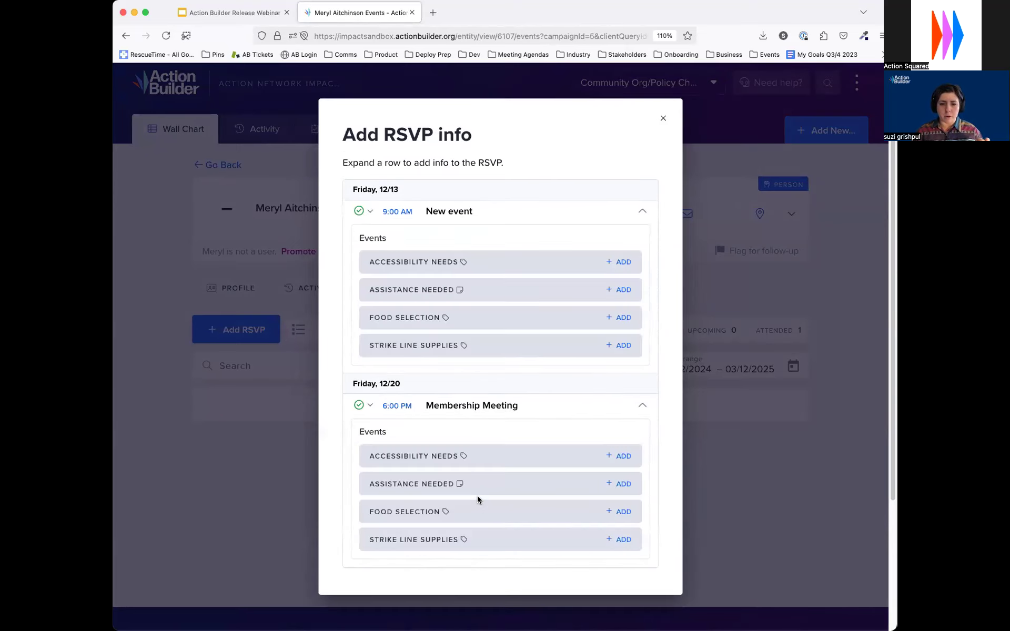
scroll(478, 496, "down", 2)
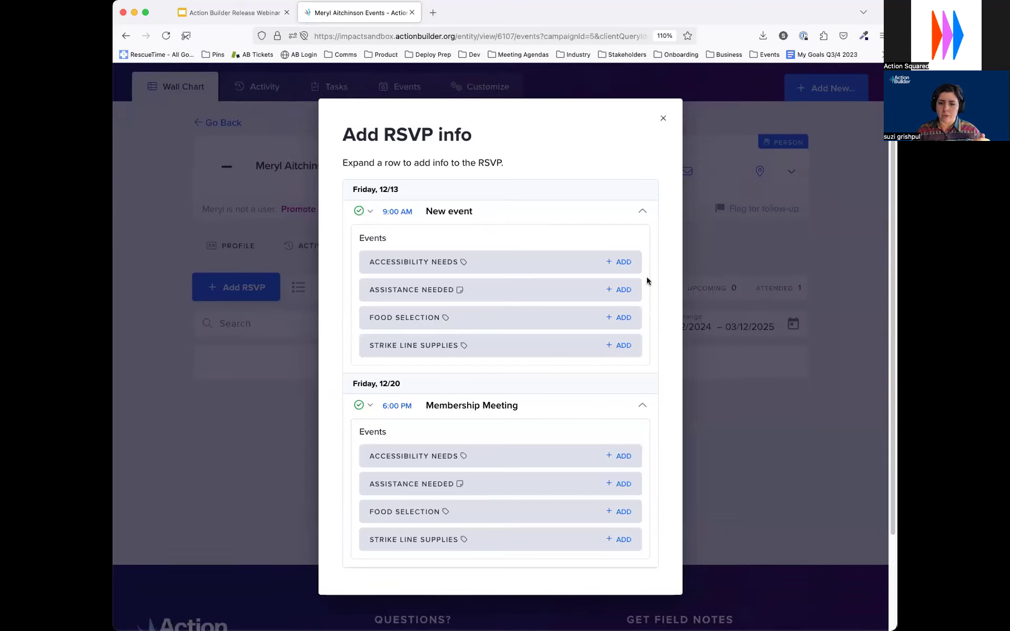
left_click(663, 120)
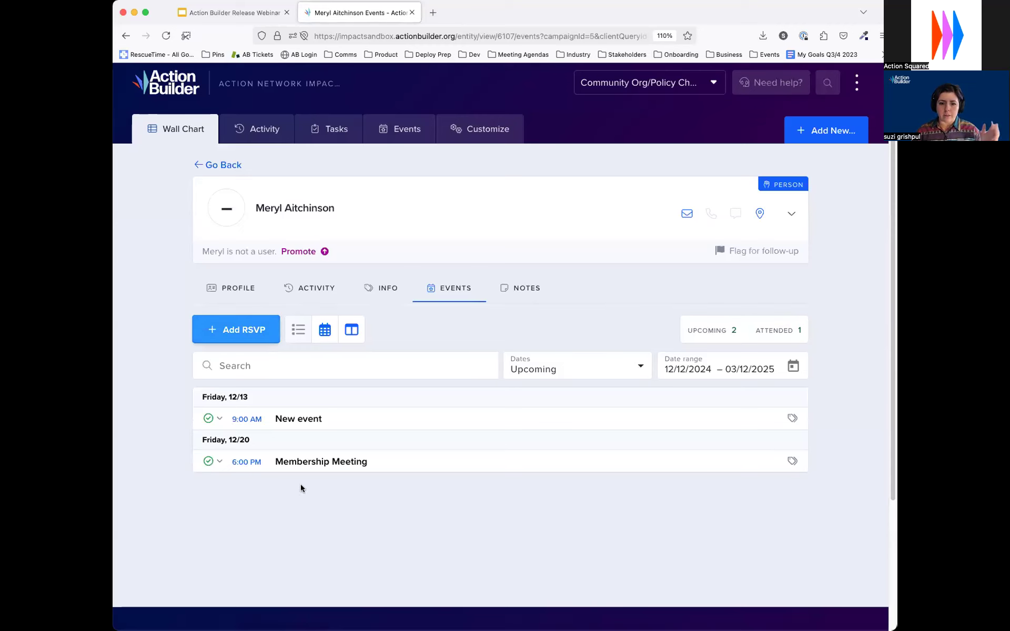
- Return to the Wall Chart, then open the campaign's list of upcoming events
left_click(191, 130)
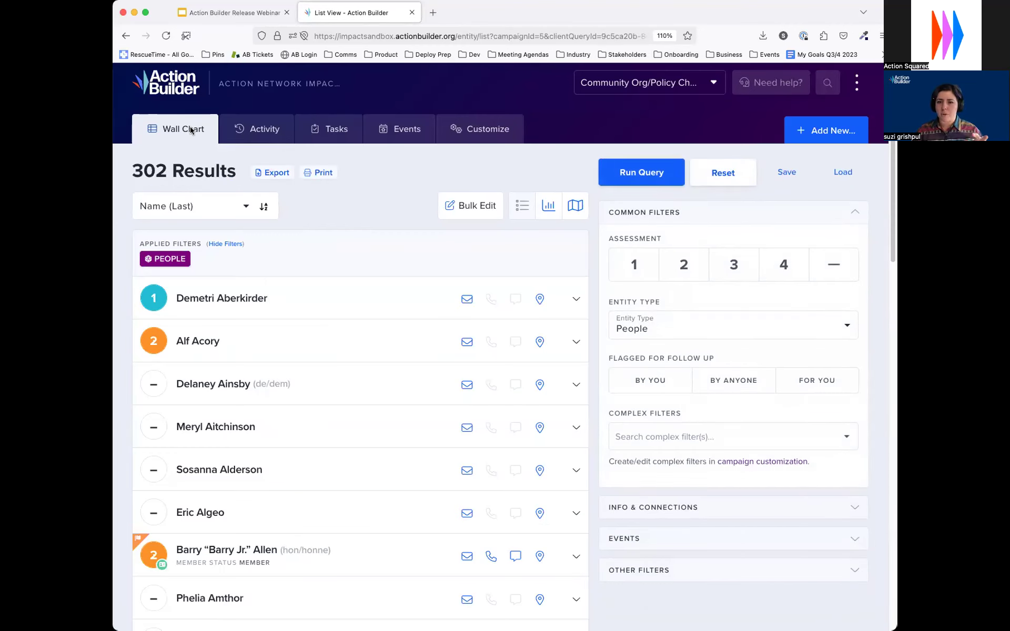
left_click(390, 127)
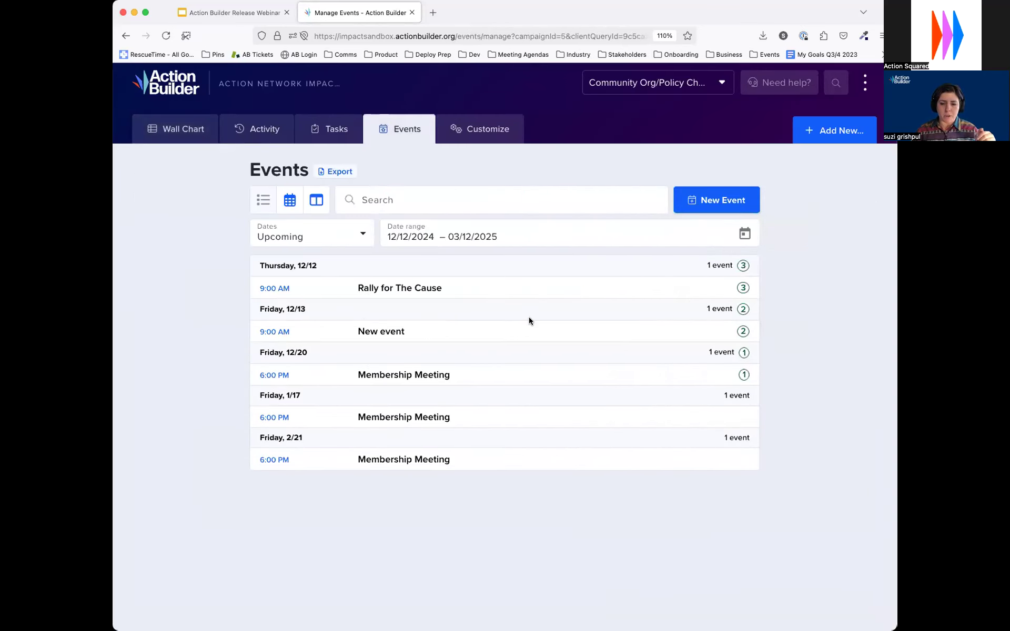
- Open the Rally for The Cause event to view its details, and return to the Wall Chart to expand the first listed person
left_click(396, 289)
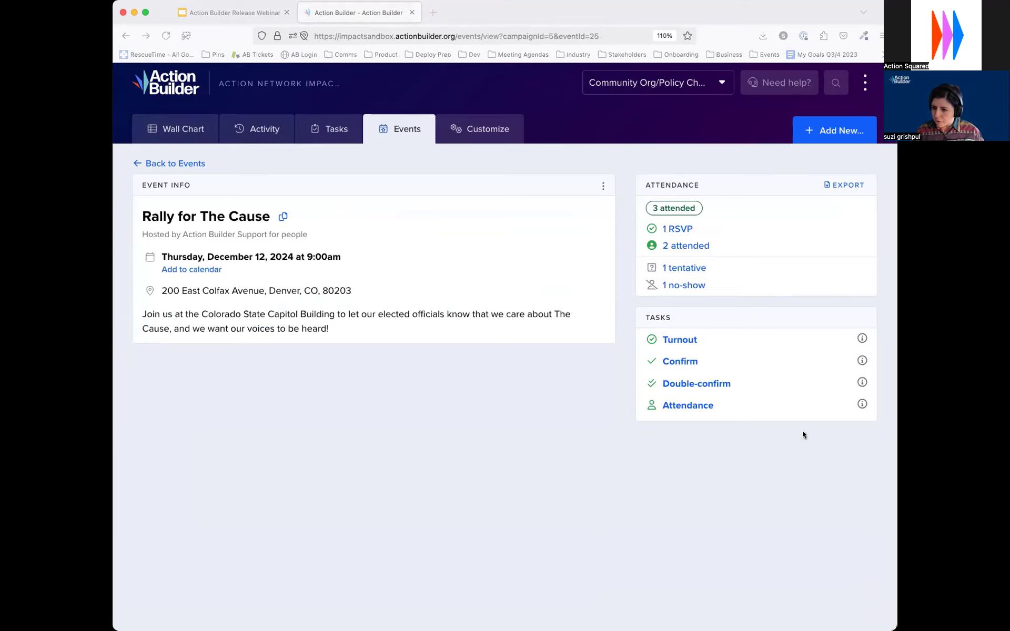
left_click(204, 140)
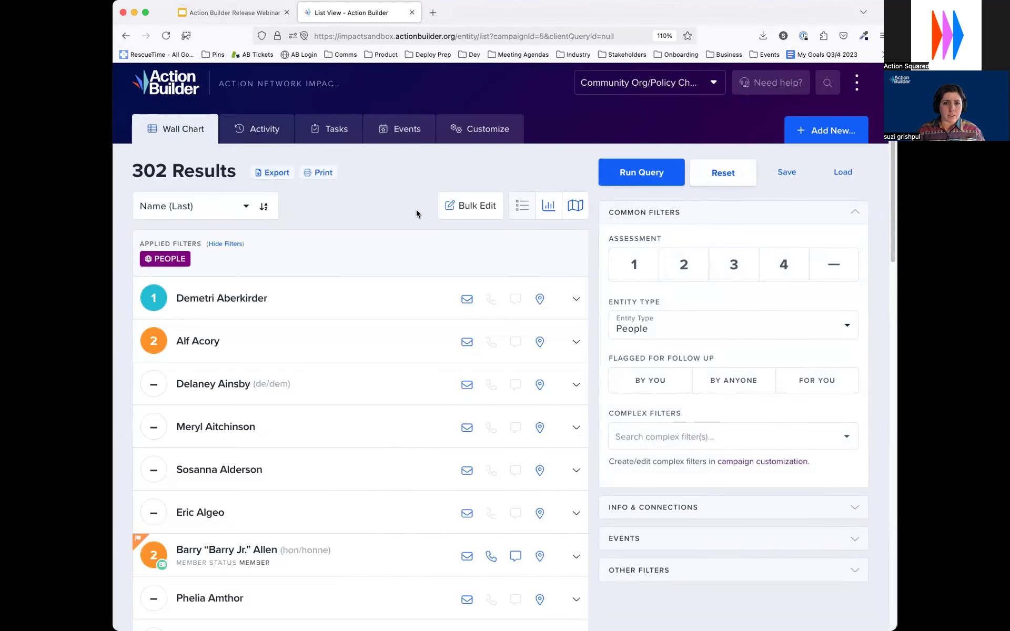
left_click(573, 301)
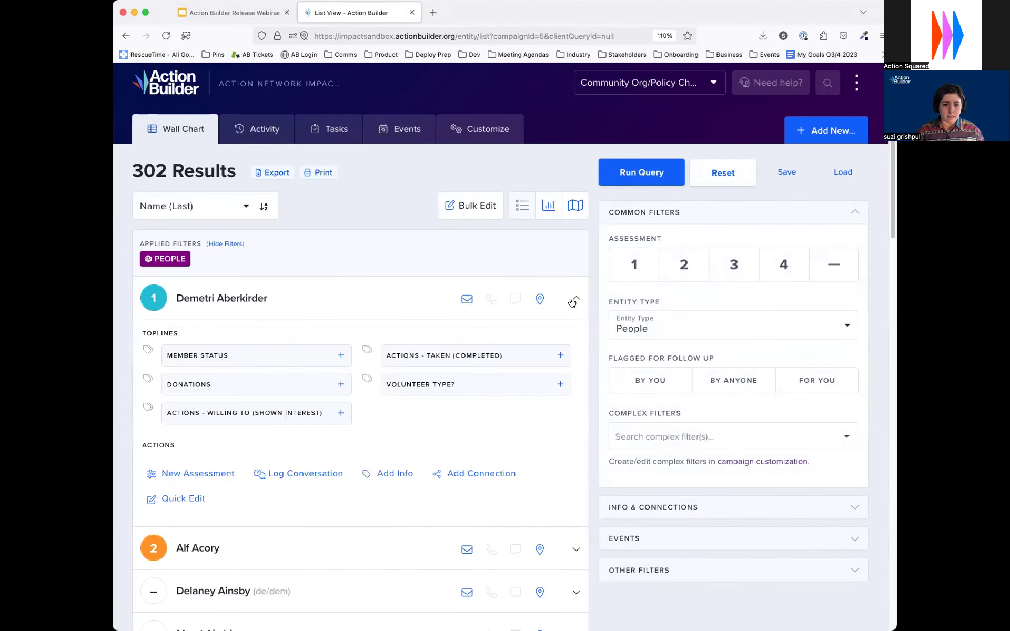
scroll(572, 302, "down", 1)
- Open the campaign's entity settings for People and go to the Conversation Logging section
left_click(480, 76)
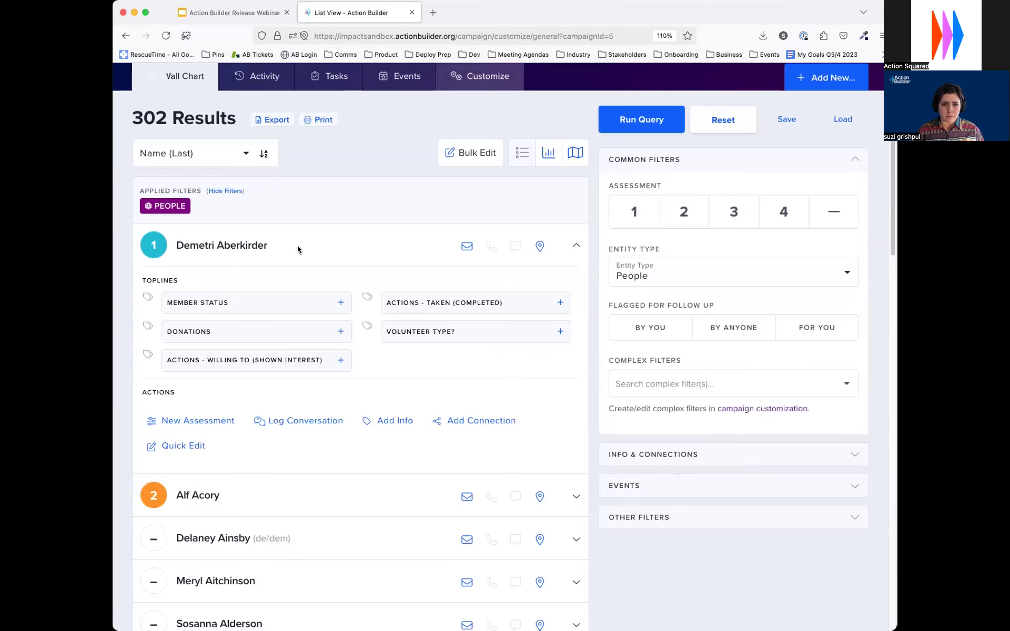
left_click(443, 176)
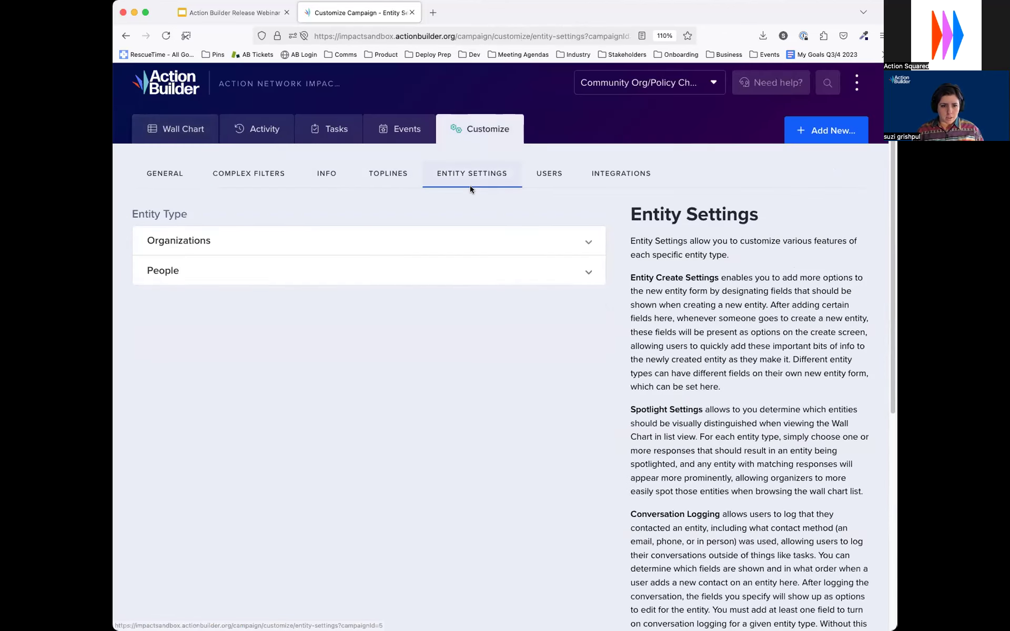
scroll(470, 188, "down", 1)
left_click(523, 228)
scroll(463, 316, "down", 4)
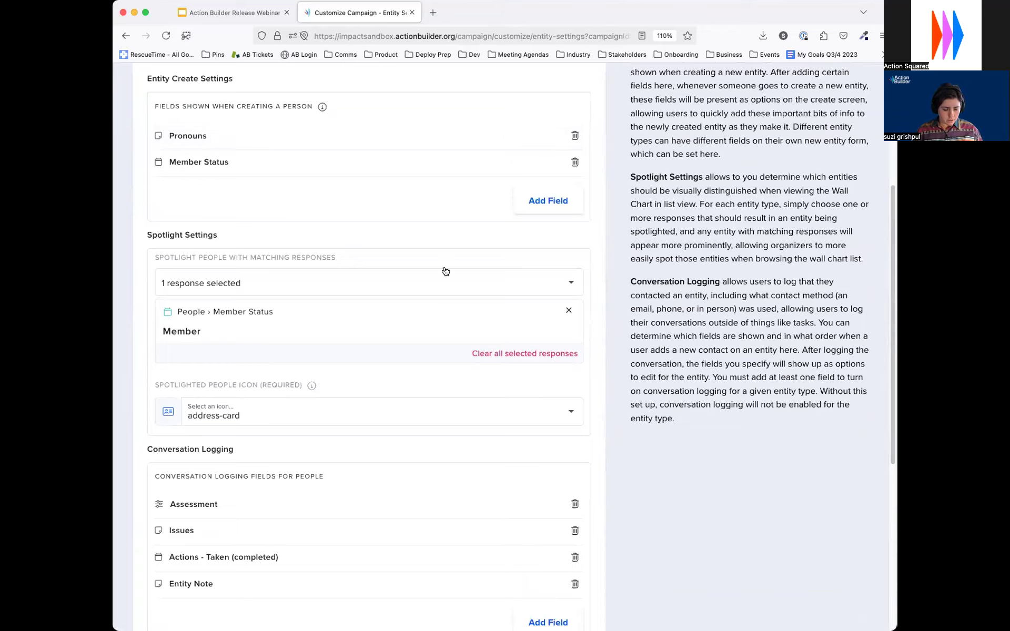
scroll(452, 279, "down", 1)
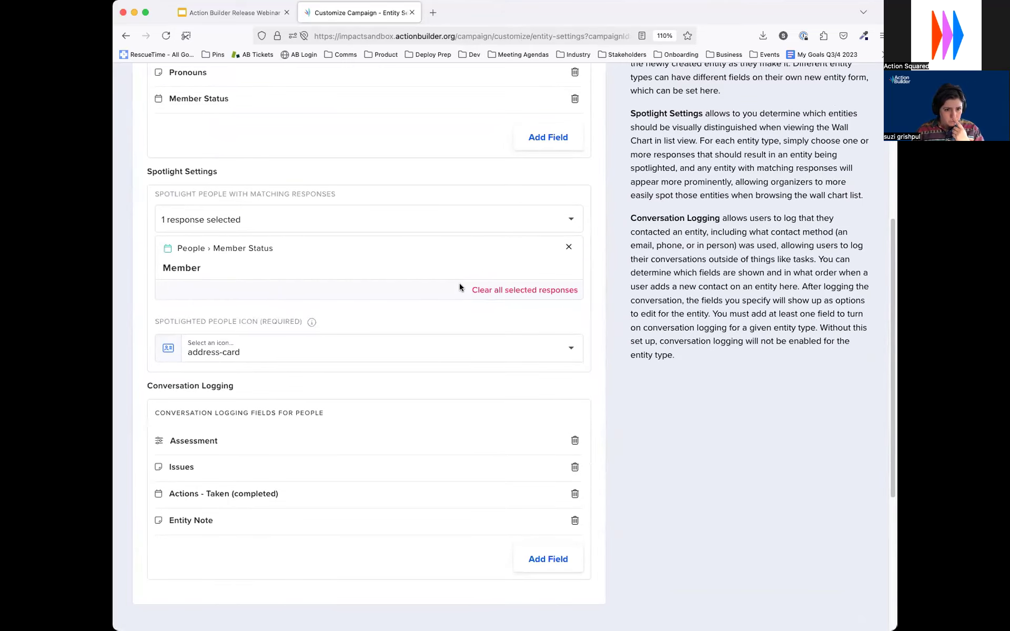
scroll(571, 565, "down", 4)
- Start adding a conversation logging field for People and look through the core, field and connection options
left_click(548, 306)
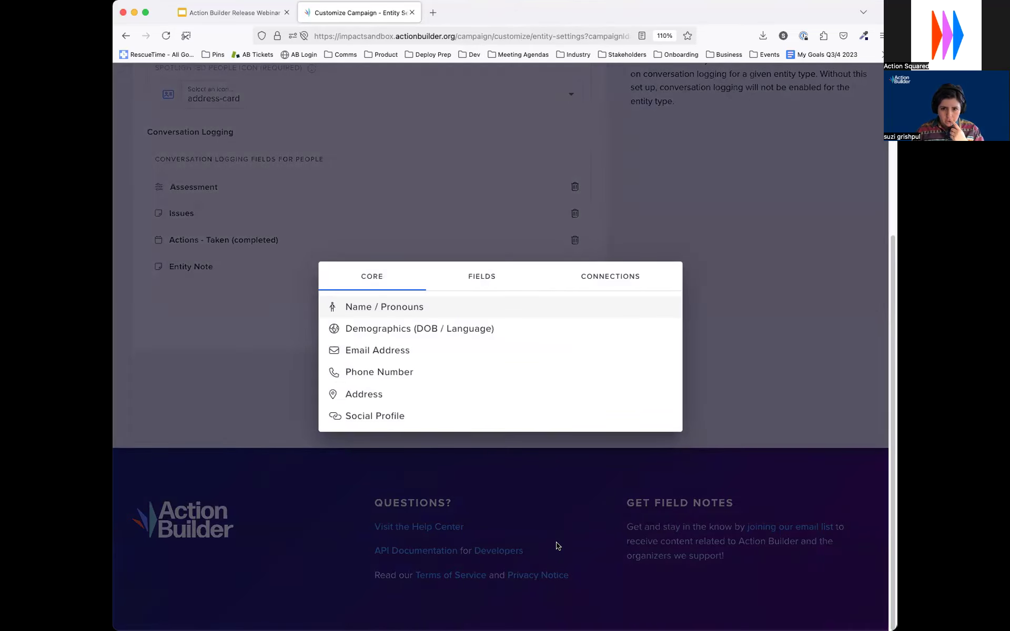
left_click(473, 276)
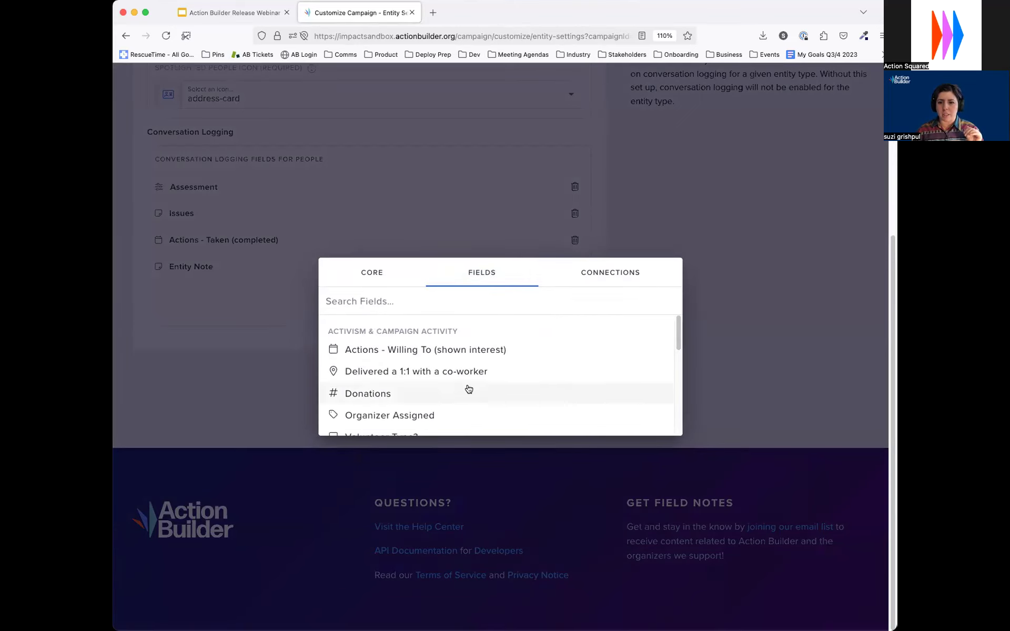
scroll(468, 388, "down", 2)
left_click(605, 272)
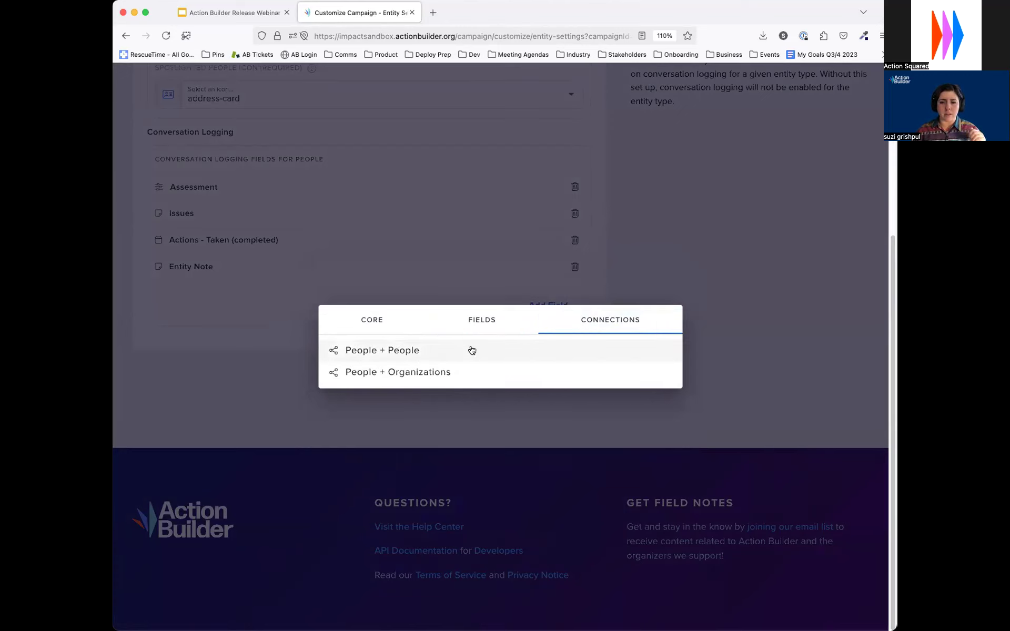
scroll(473, 337, "up", 1)
- Add the Event Attendance field from the Events section to the conversation logging fields for People
left_click(477, 324)
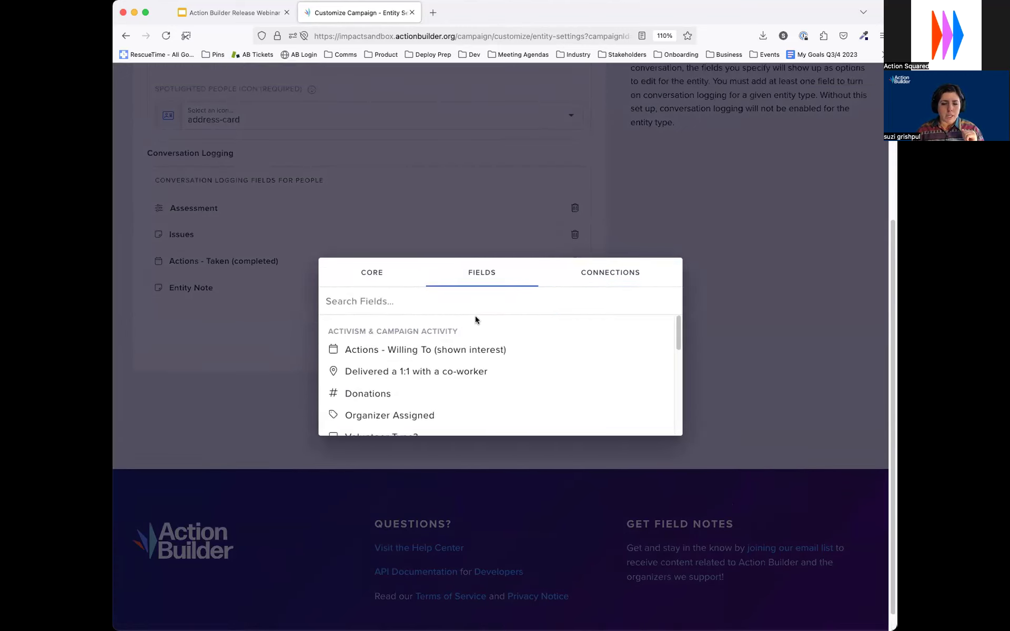
scroll(482, 341, "down", 3)
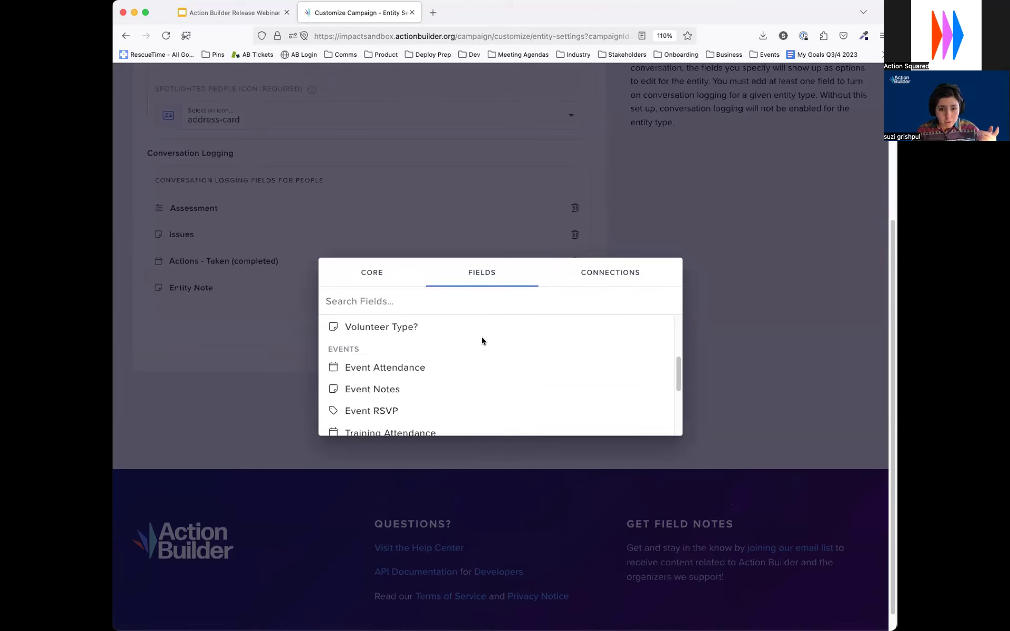
scroll(482, 341, "down", 2)
scroll(483, 342, "up", 1)
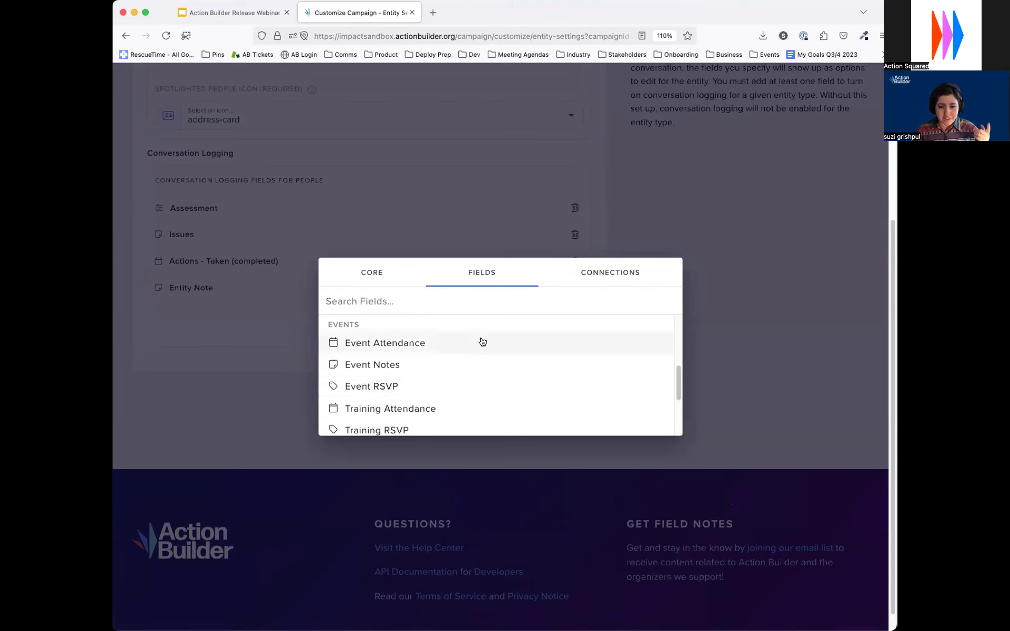
scroll(507, 365, "up", 4)
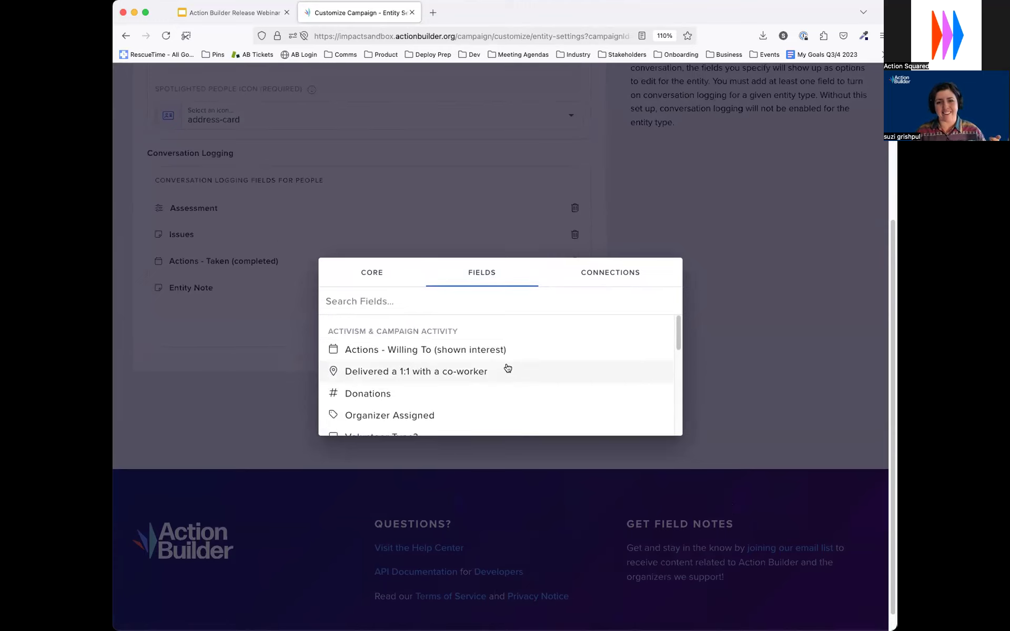
scroll(508, 368, "down", 5)
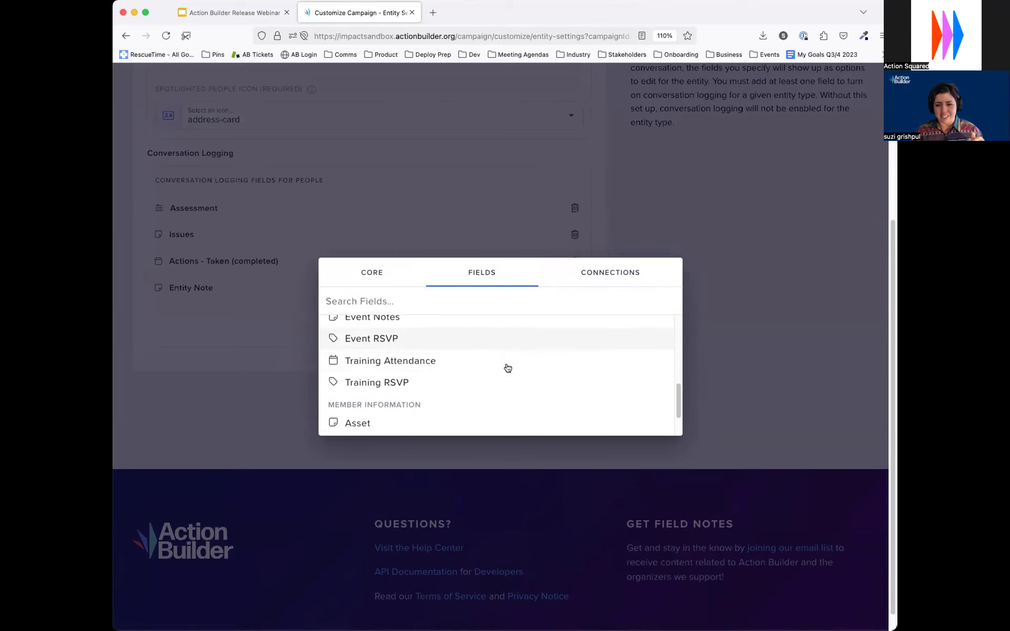
scroll(508, 368, "down", 2)
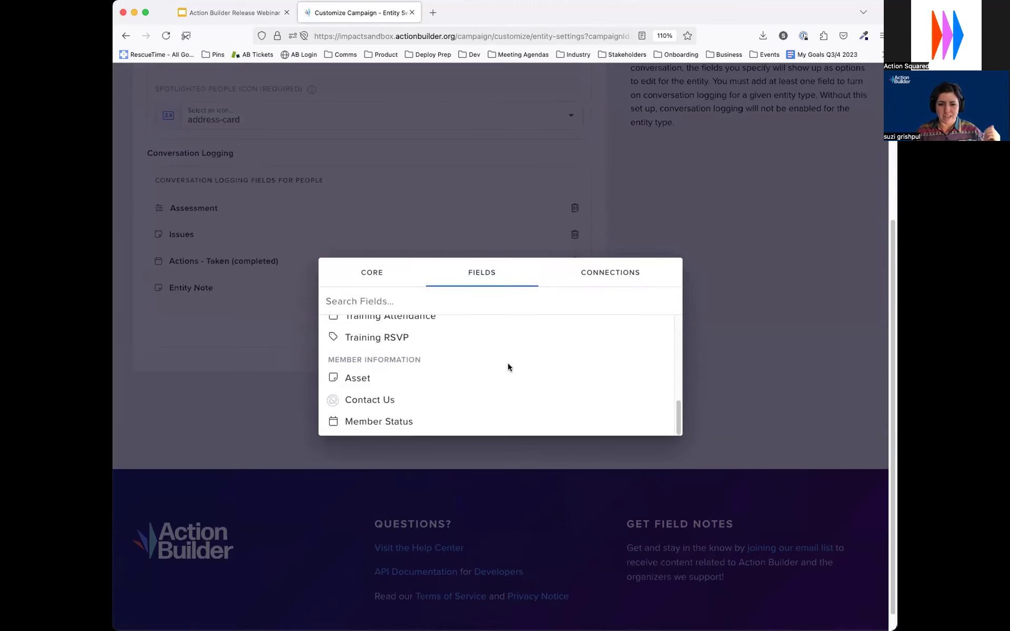
scroll(508, 368, "up", 2)
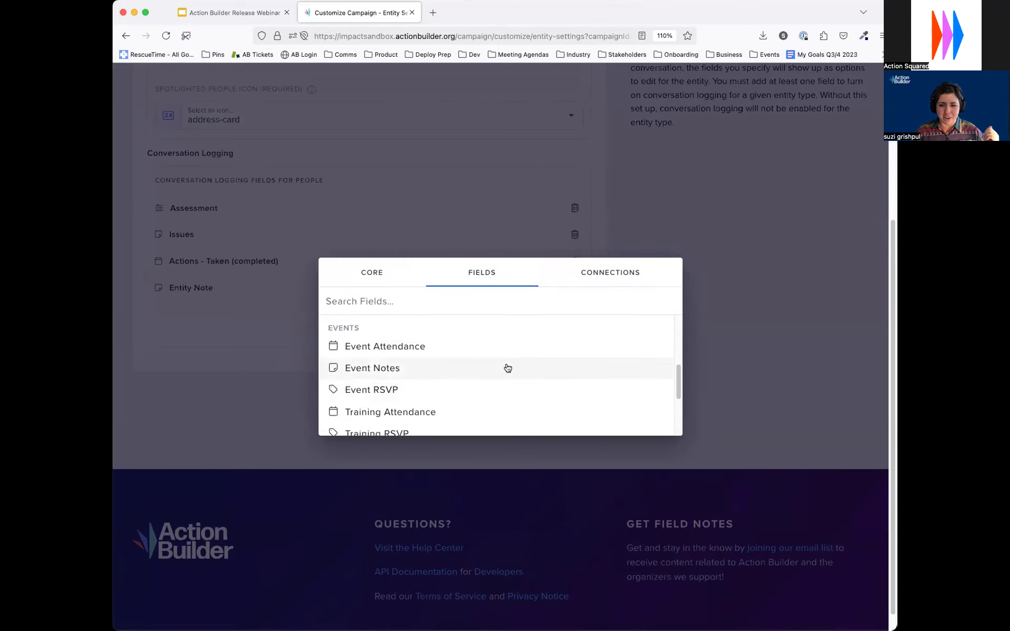
left_click(428, 346)
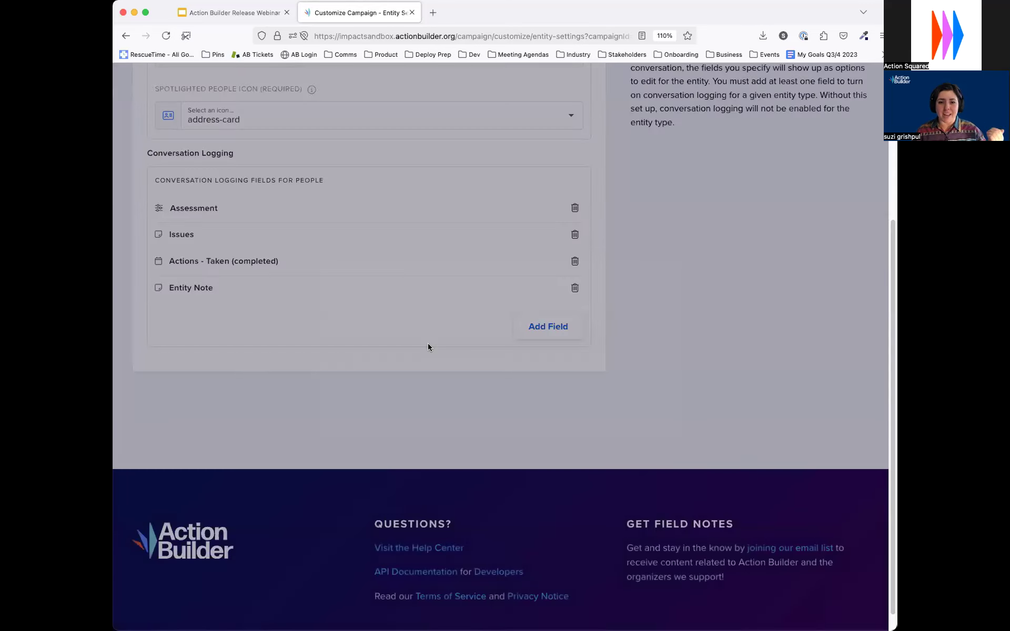
- Return to the Wall Chart and log a conversation for the first listed person
scroll(429, 344, "up", 6)
left_click(168, 123)
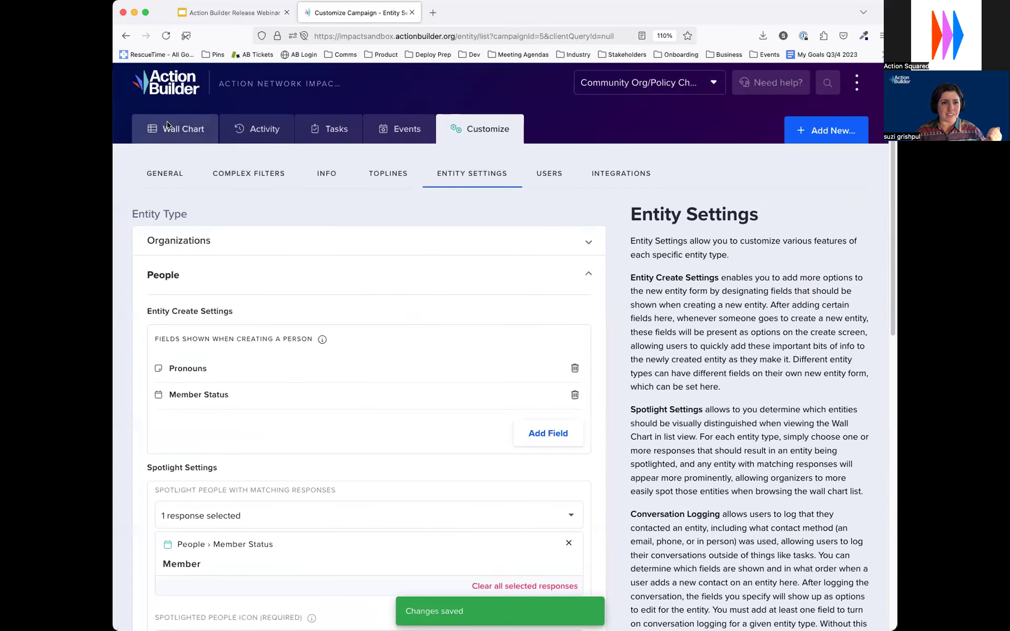
scroll(427, 349, "down", 2)
scroll(428, 349, "down", 1)
left_click(310, 365)
left_click(645, 429)
scroll(619, 411, "down", 1)
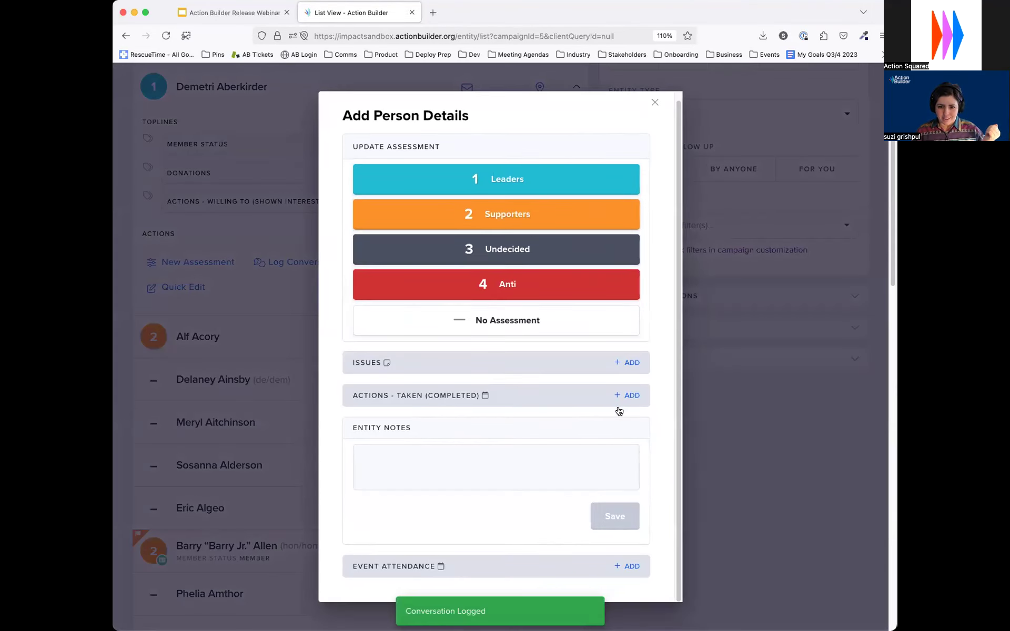
- Look through the available Event Attendance responses for the logged conversation and close the person details without adding any
left_click(629, 568)
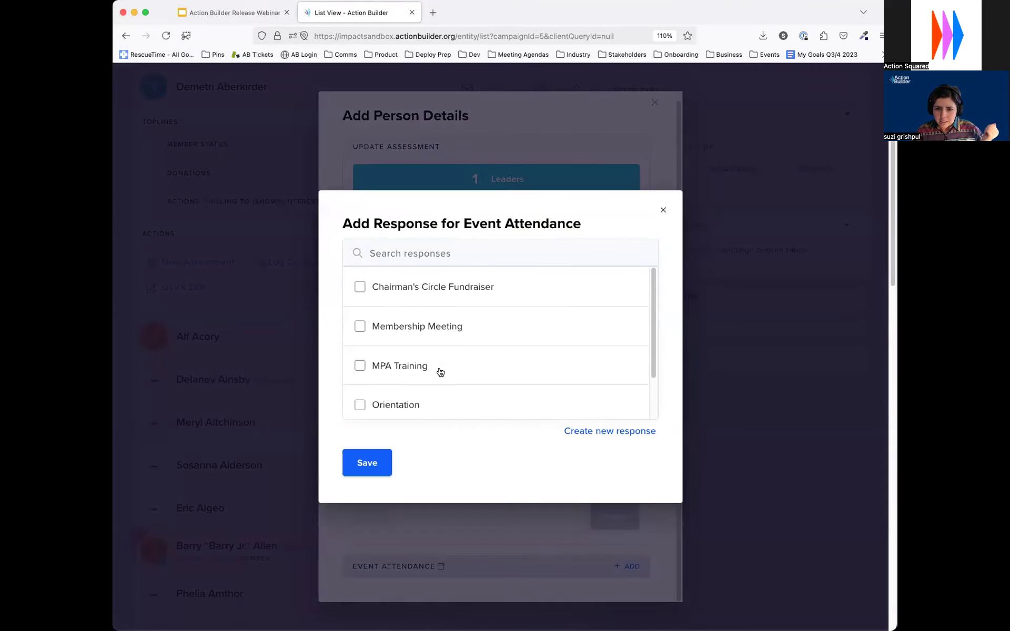
scroll(440, 373, "down", 1)
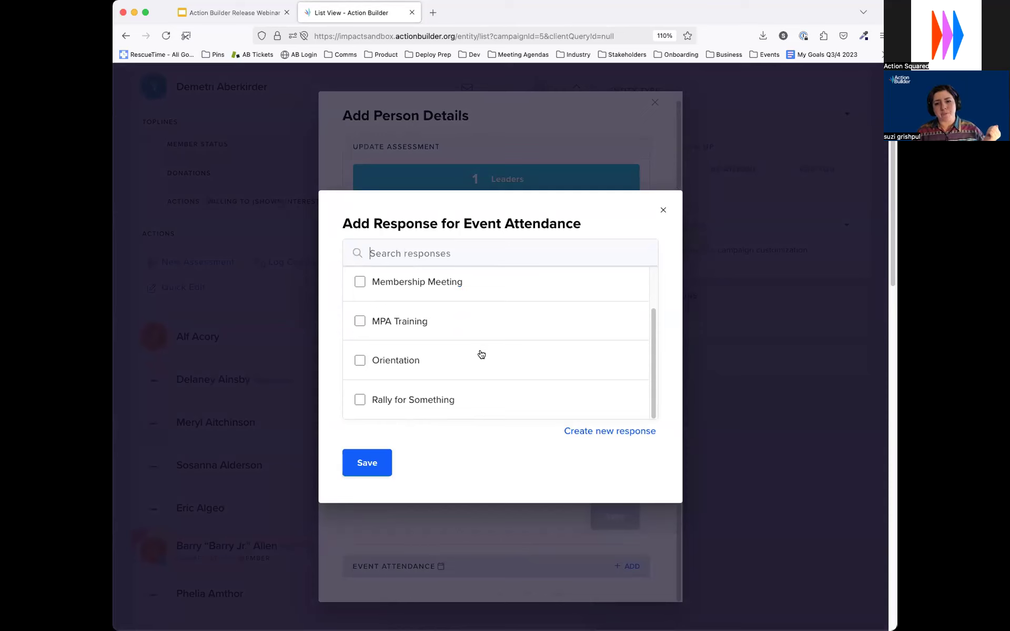
left_click(664, 211)
left_click(655, 102)
- Visit the events list, and reopen the People entity settings to review the conversation logging fields
left_click(410, 121)
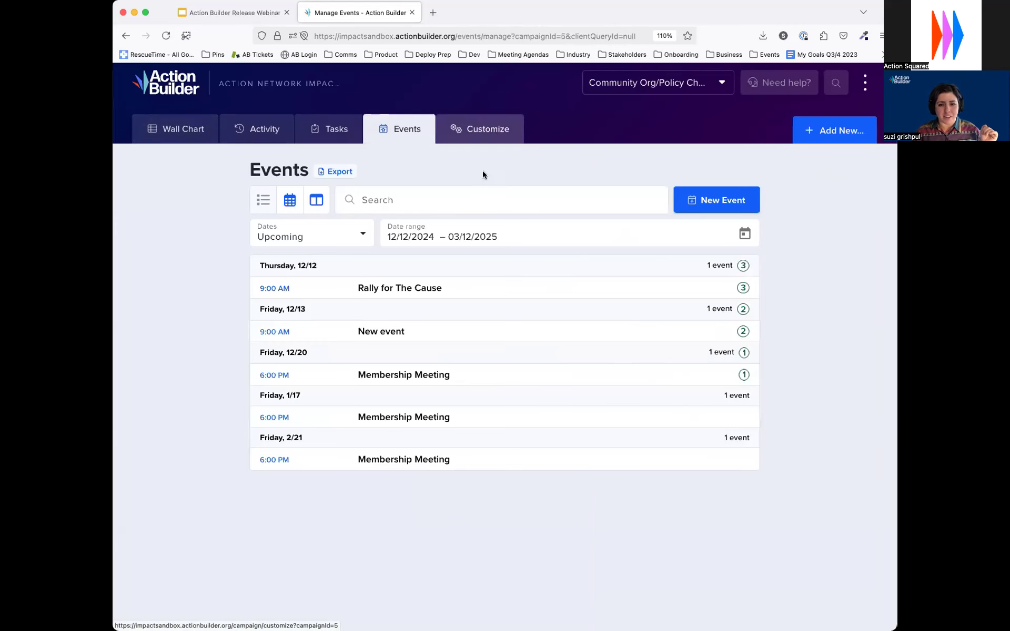
left_click(476, 130)
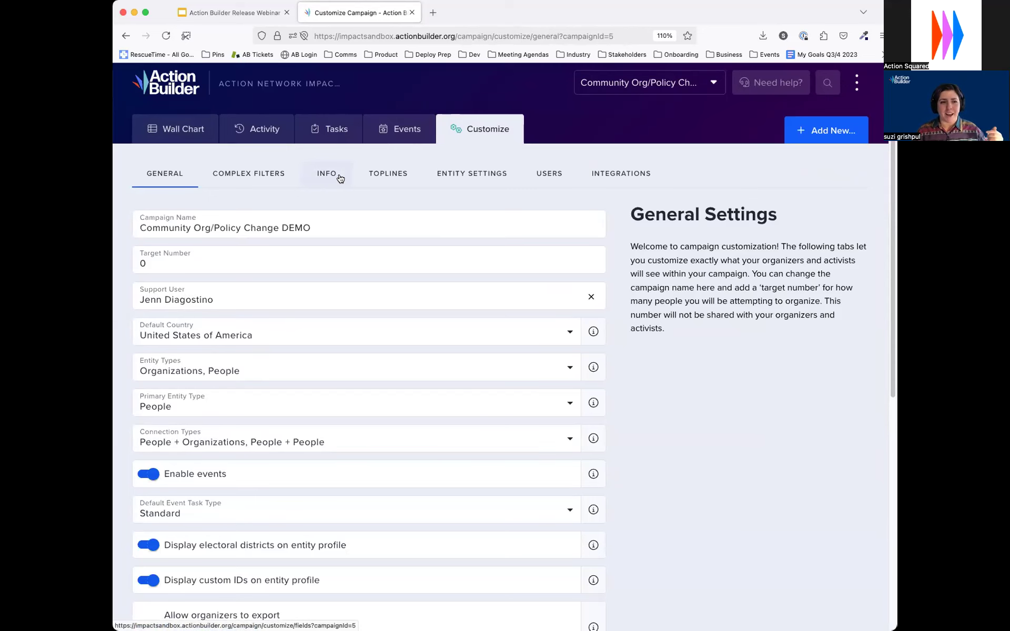
left_click(483, 181)
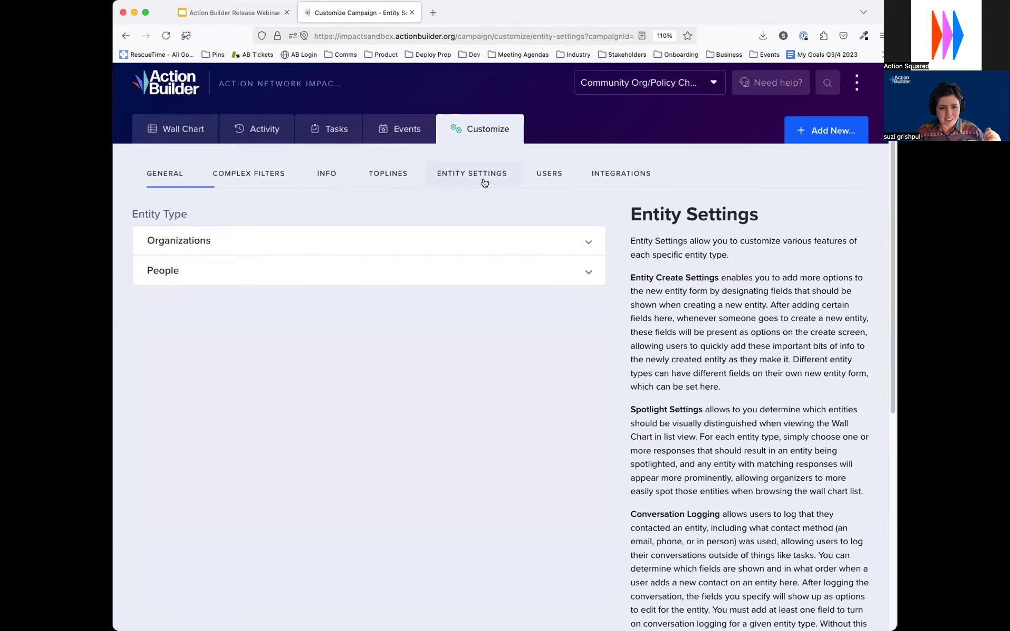
left_click(321, 279)
scroll(345, 282, "down", 6)
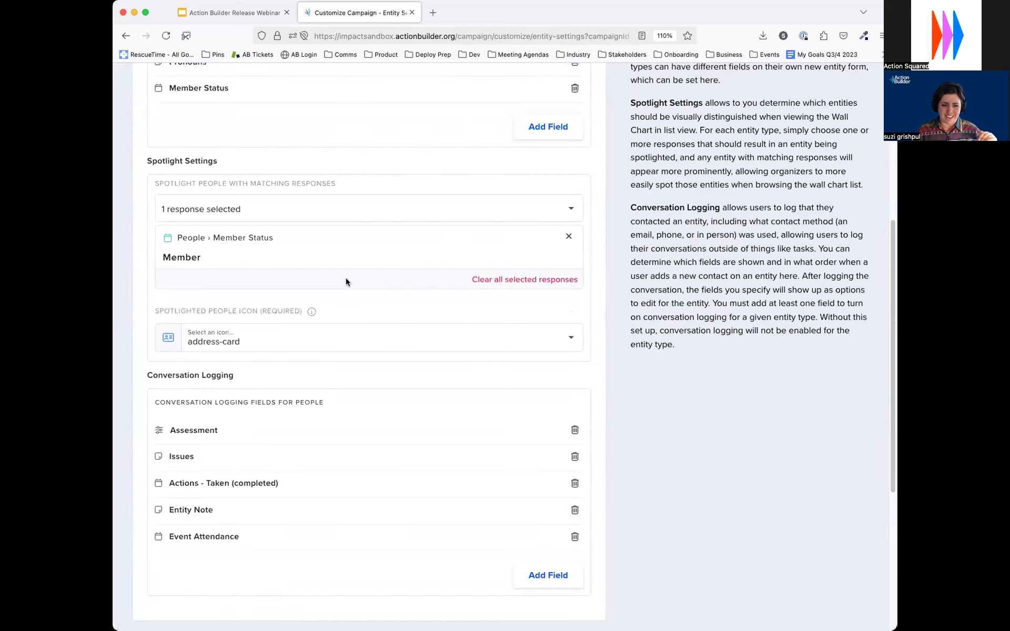
scroll(351, 285, "down", 1)
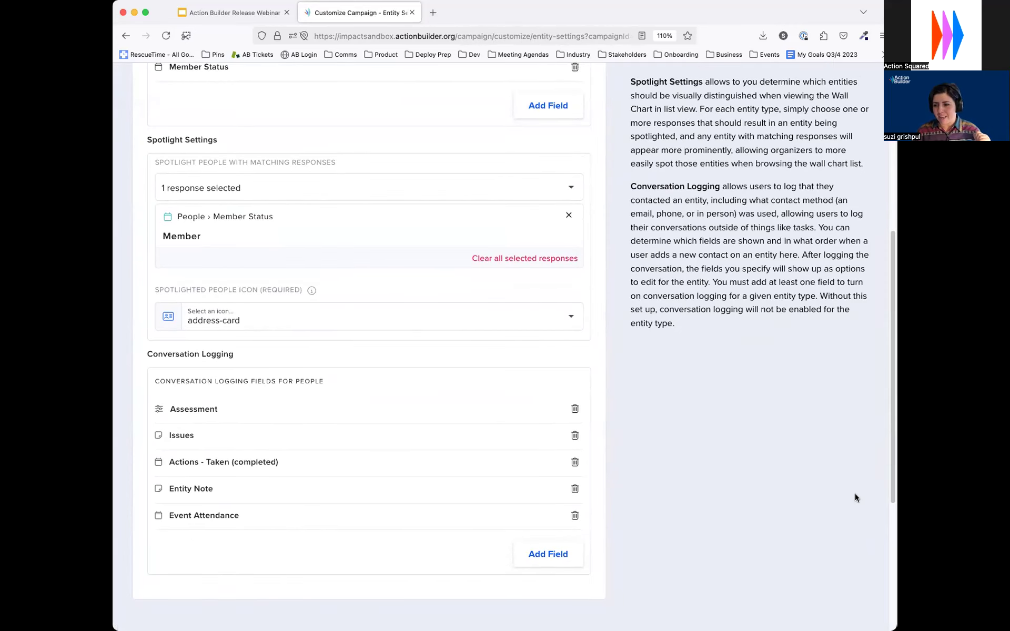
scroll(509, 384, "up", 6)
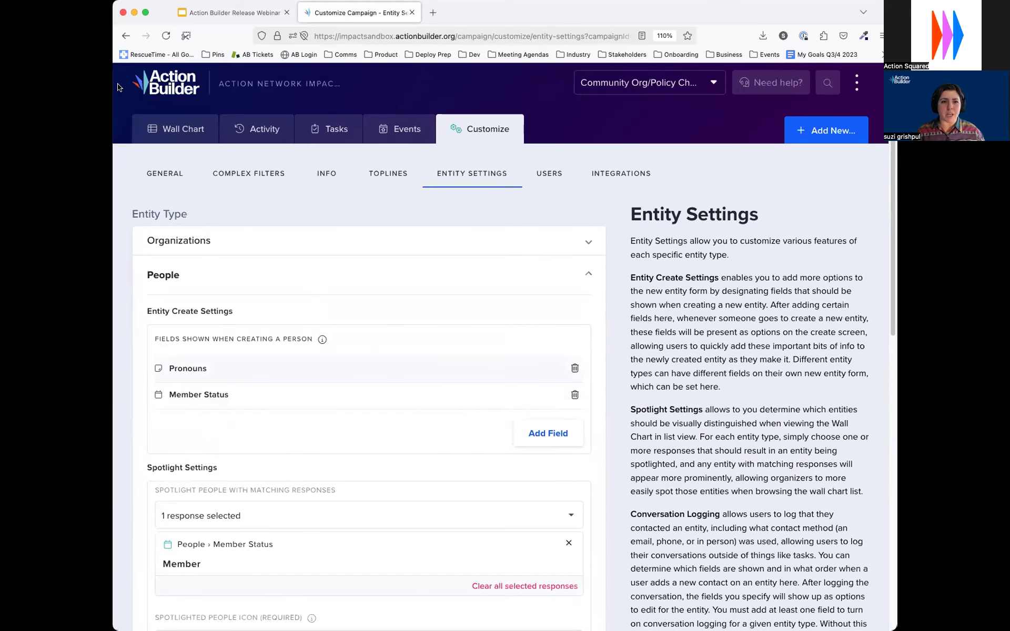
- Check which bulk edit actions the Wall Chart offers and collapse the first person's details
left_click(176, 130)
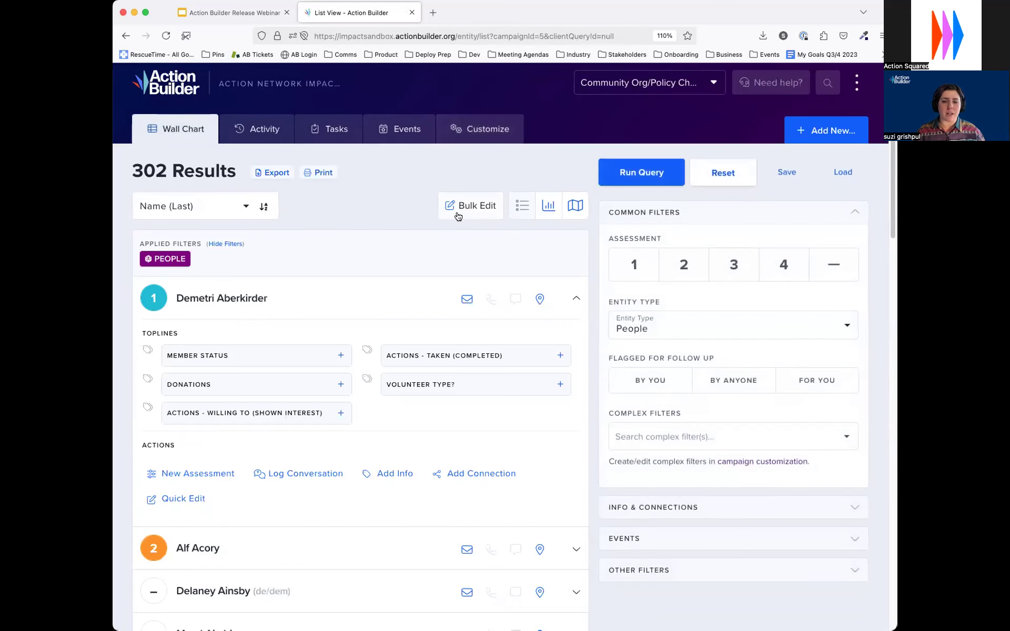
left_click(458, 216)
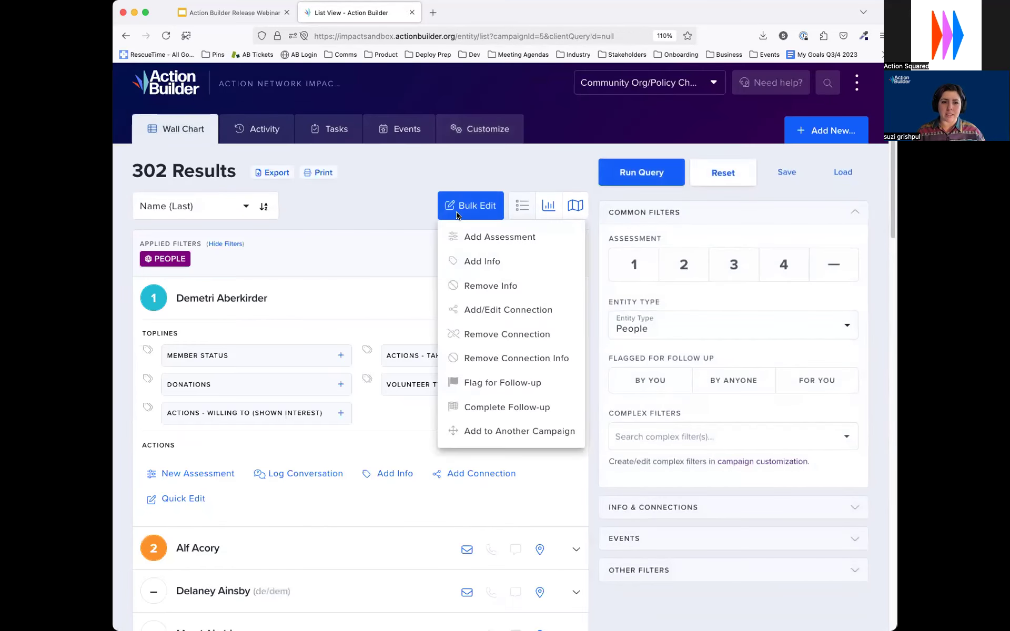
left_click(357, 205)
left_click(577, 299)
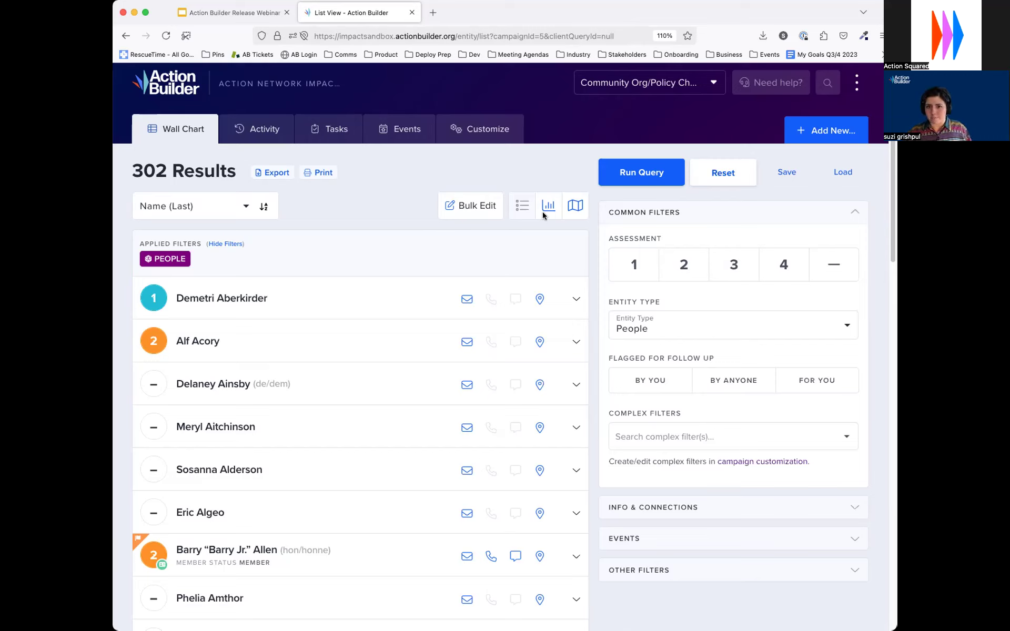
- Set the campaign's default event task type to Phone Bank in the general settings and save the changes
left_click(482, 128)
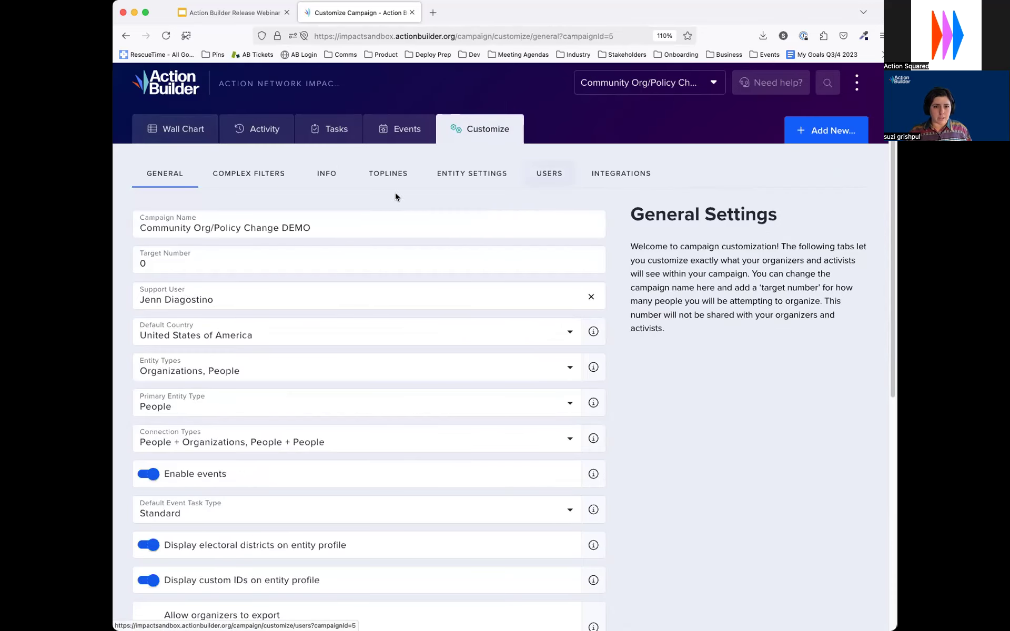
left_click(385, 127)
left_click(460, 138)
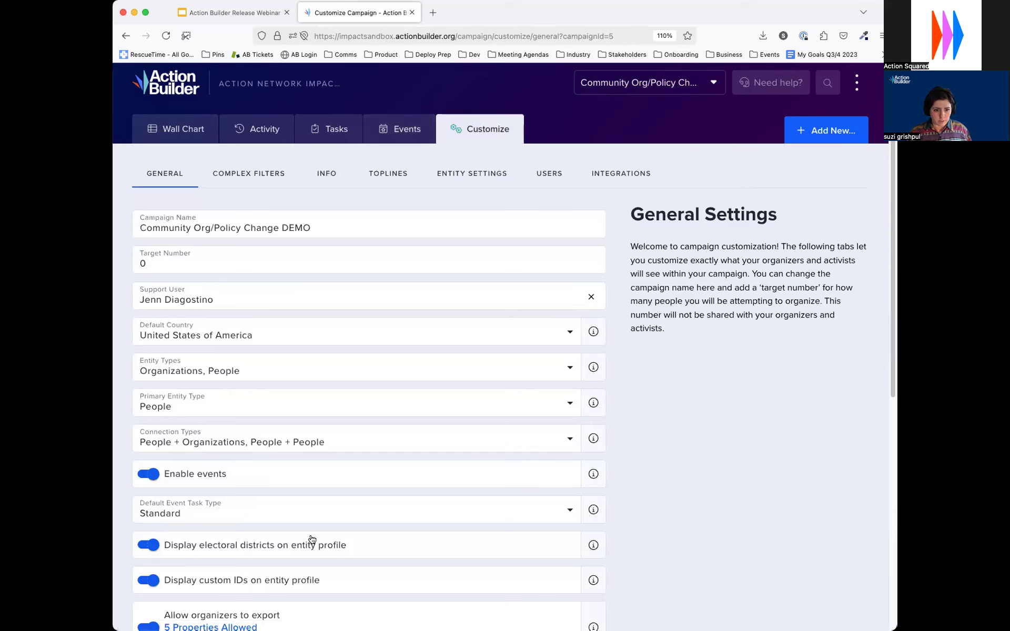
scroll(605, 509, "down", 1)
left_click(536, 462)
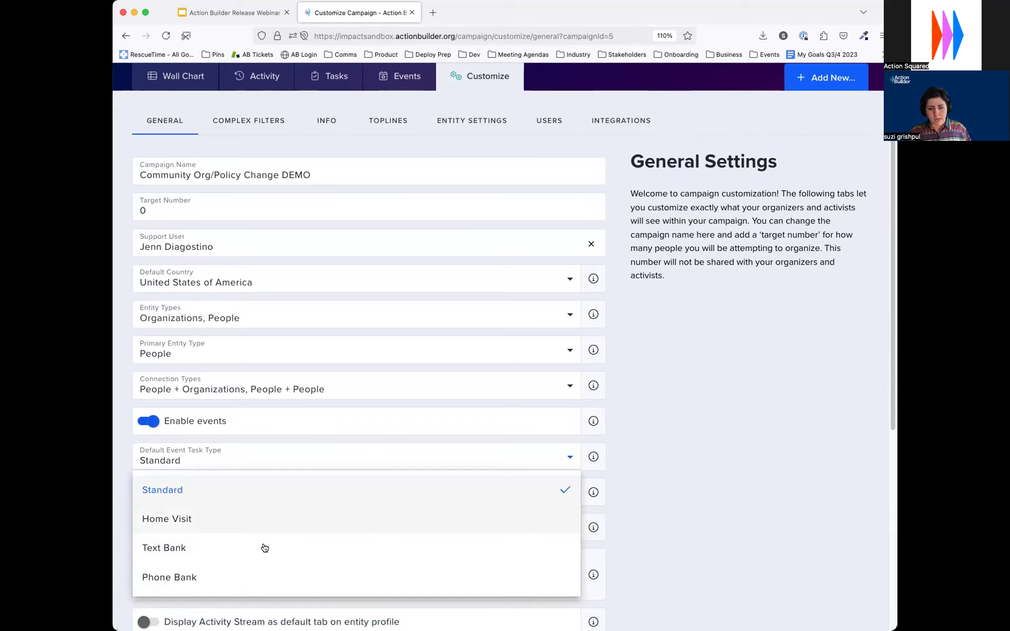
left_click(205, 572)
scroll(204, 565, "down", 5)
left_click(568, 383)
scroll(262, 472, "up", 10)
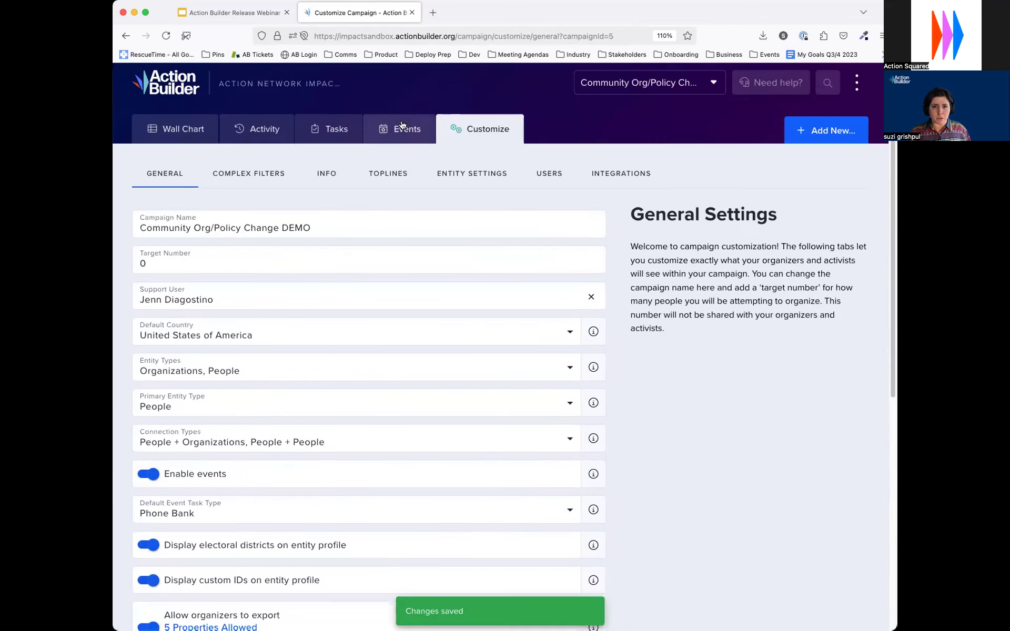
- Start a new campaign event for people titled "phone bank event"
left_click(386, 117)
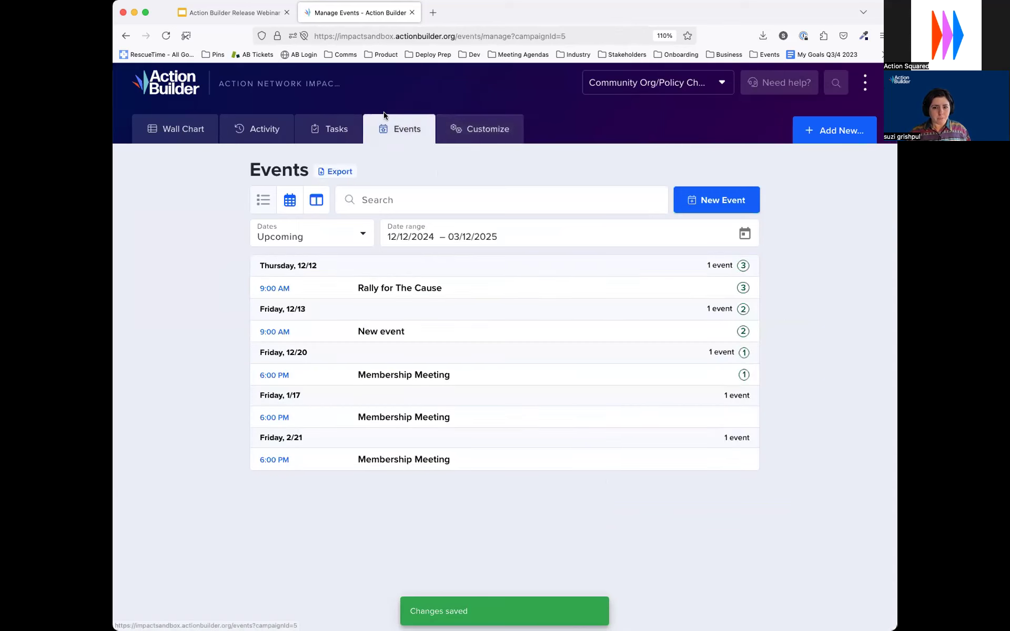
left_click(695, 201)
left_click(462, 174)
type("phone")
type("k")
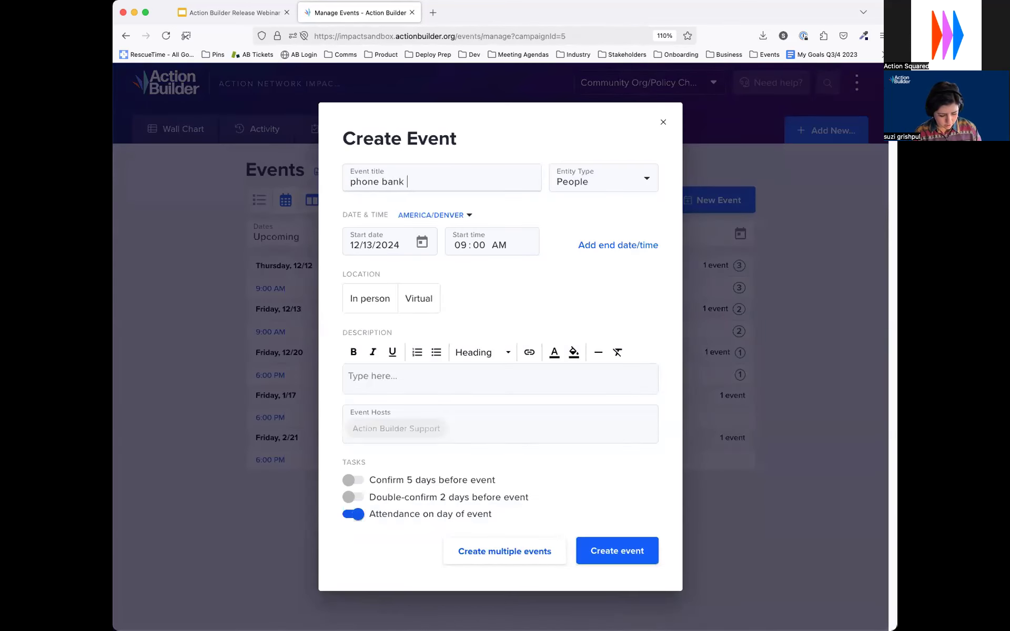
type(" event")
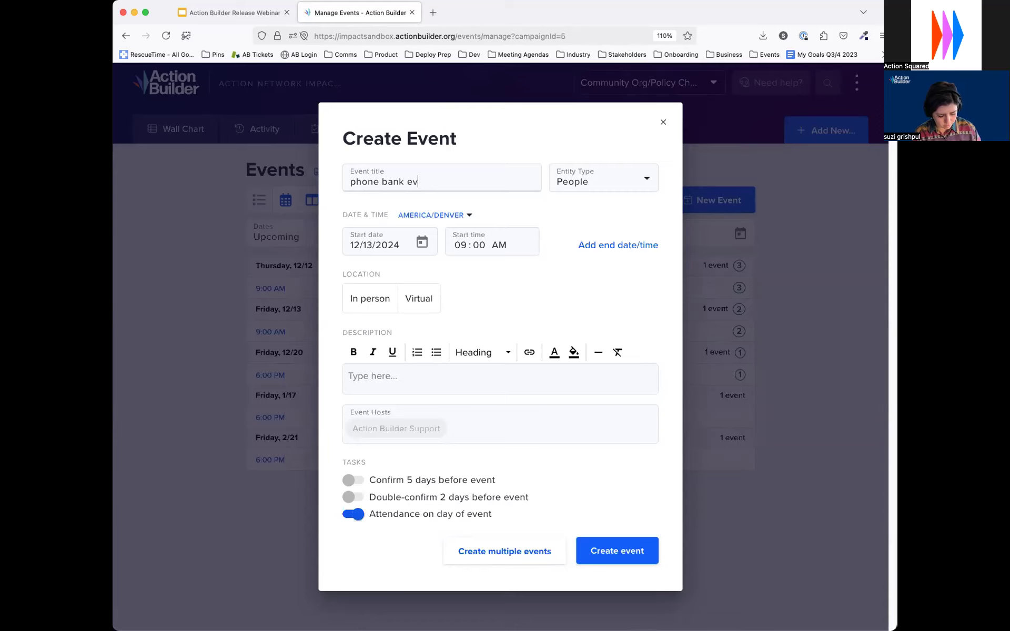
- Make the event virtual with "sdfgsdfg" as the joining instructions, and create it
left_click(416, 305)
left_click(447, 329)
type("sdfgsdfg")
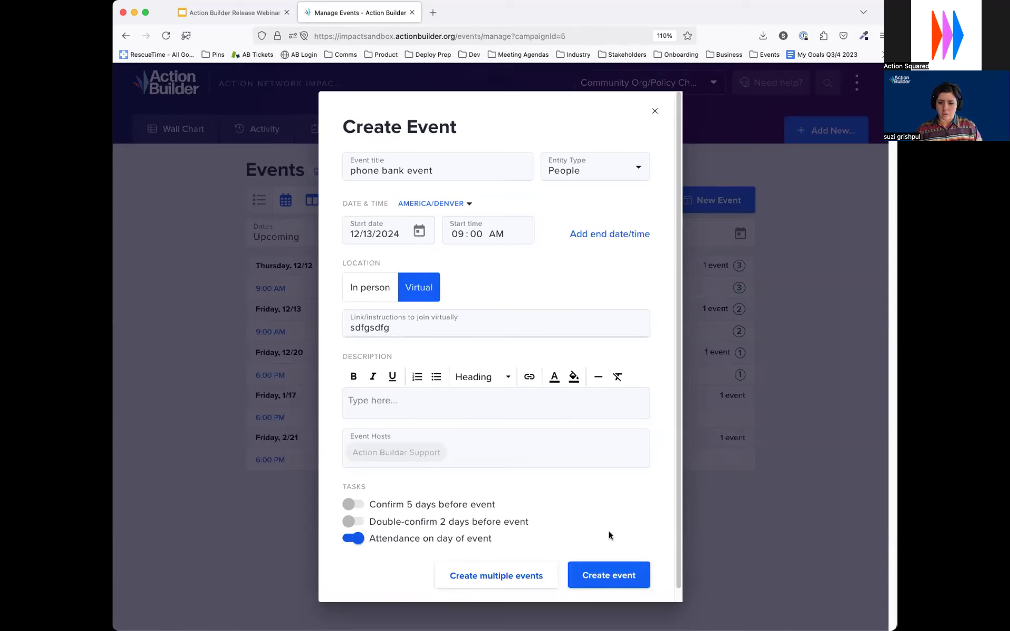
scroll(626, 557, "down", 1)
left_click(618, 556)
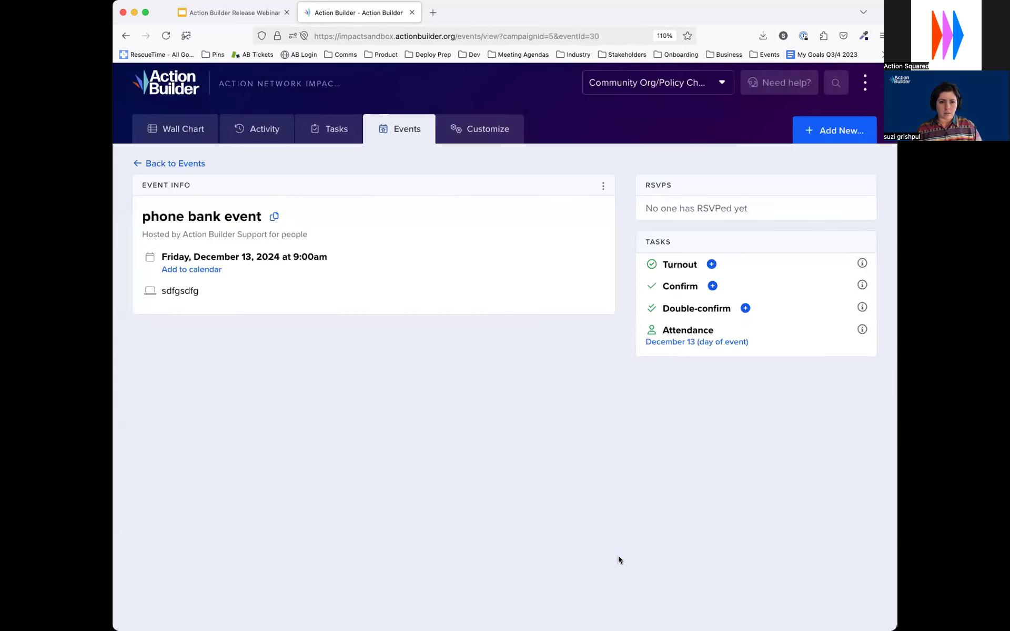
- Add a Turnout task to the phone bank event and include all people in the campaign in its universe
left_click(710, 263)
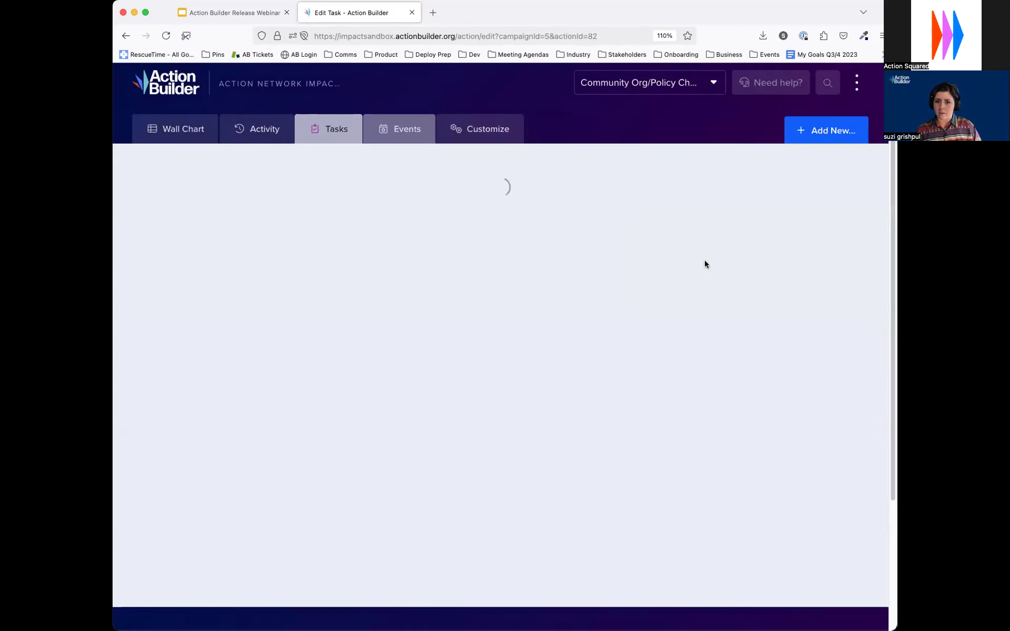
scroll(497, 584, "down", 3)
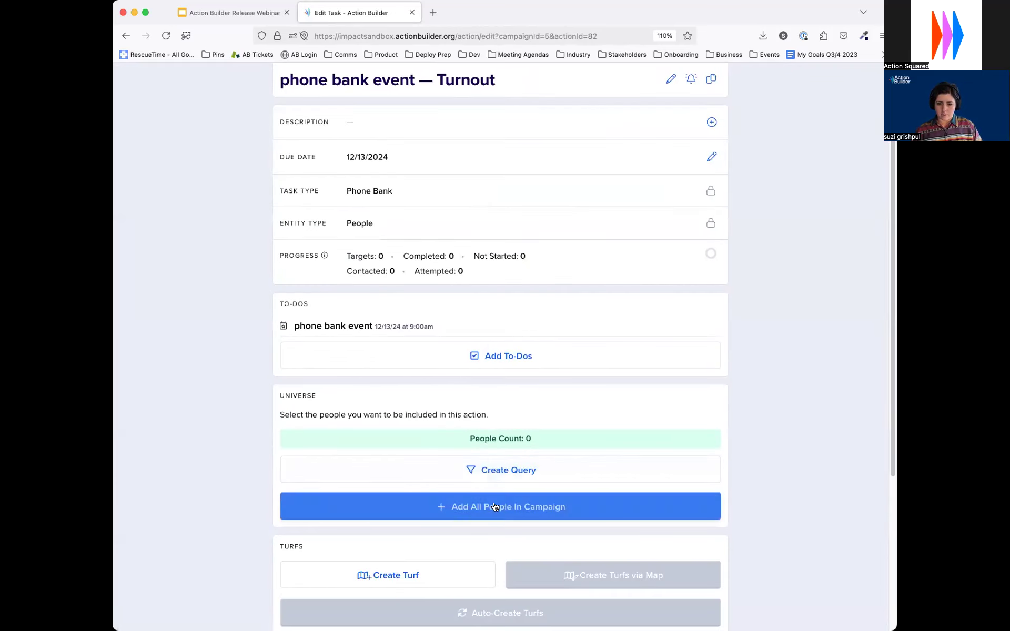
left_click(442, 508)
left_click(587, 375)
- Auto-create turfs by size for the turnout task with a turf size of 100
scroll(598, 576, "down", 4)
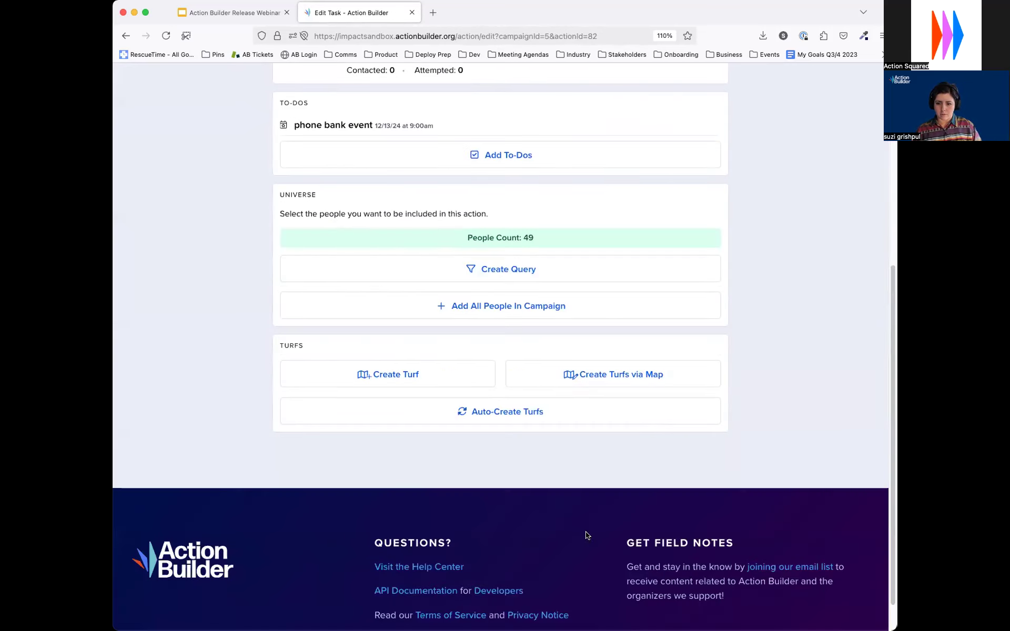
left_click(523, 409)
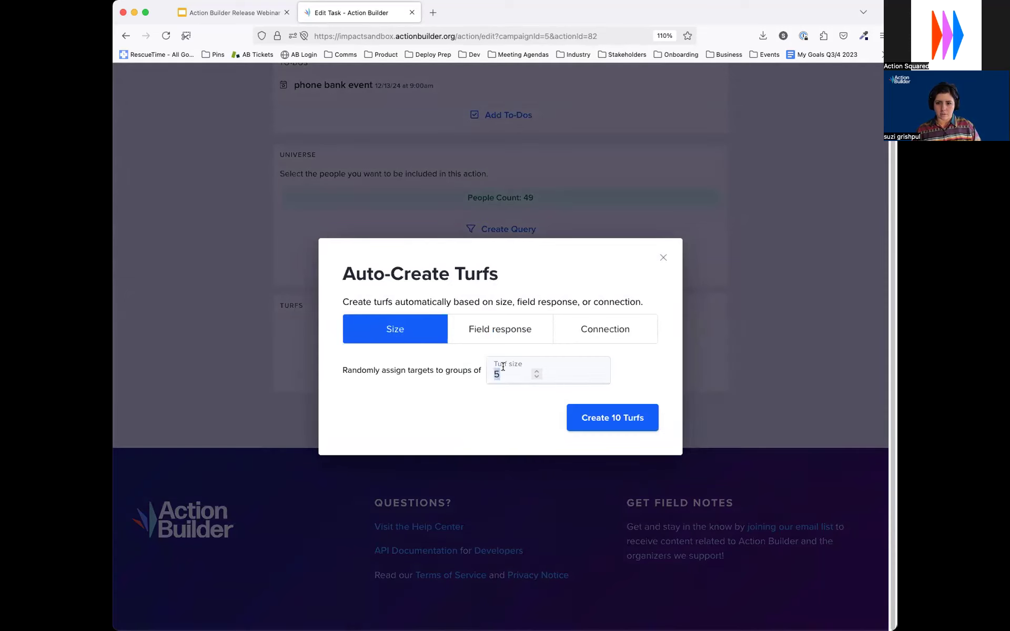
type("100")
left_click(640, 415)
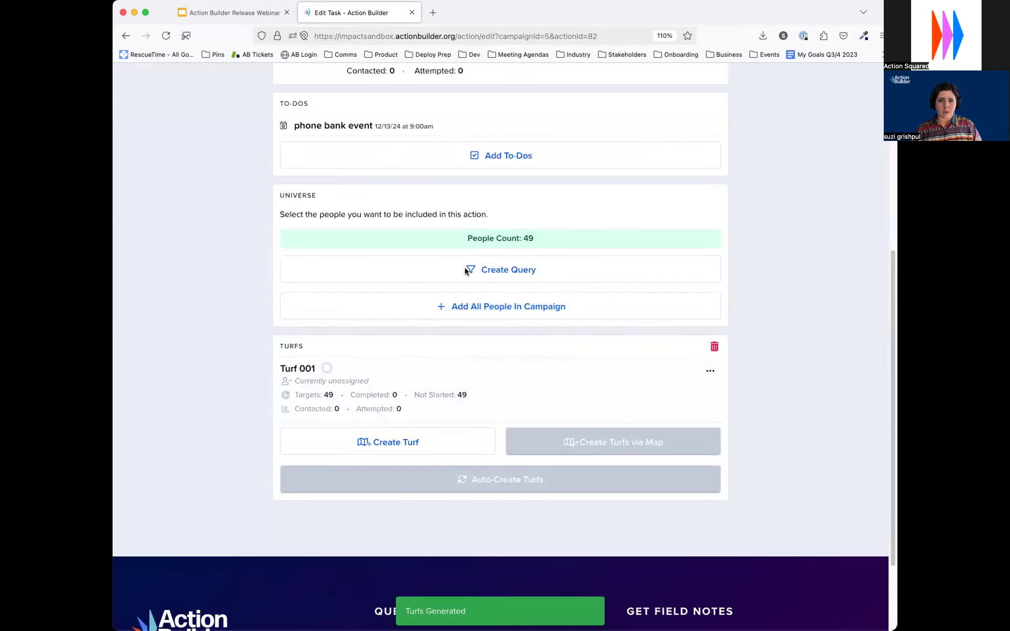
- Assign Turf 001 of the phone bank turnout task to yourself and go to your assigned tasks
scroll(339, 343, "down", 3)
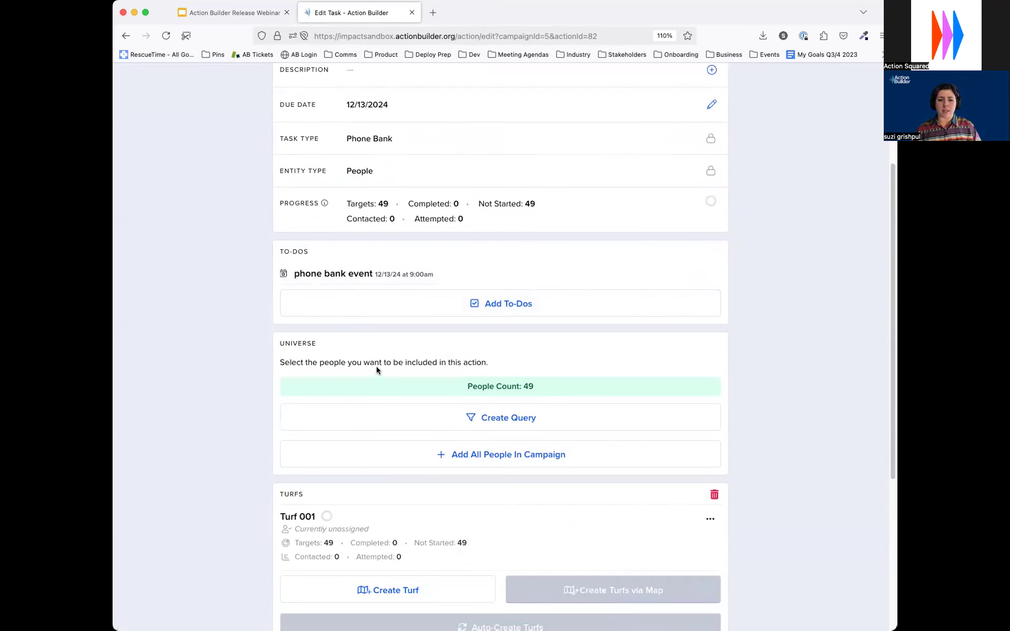
scroll(376, 368, "down", 2)
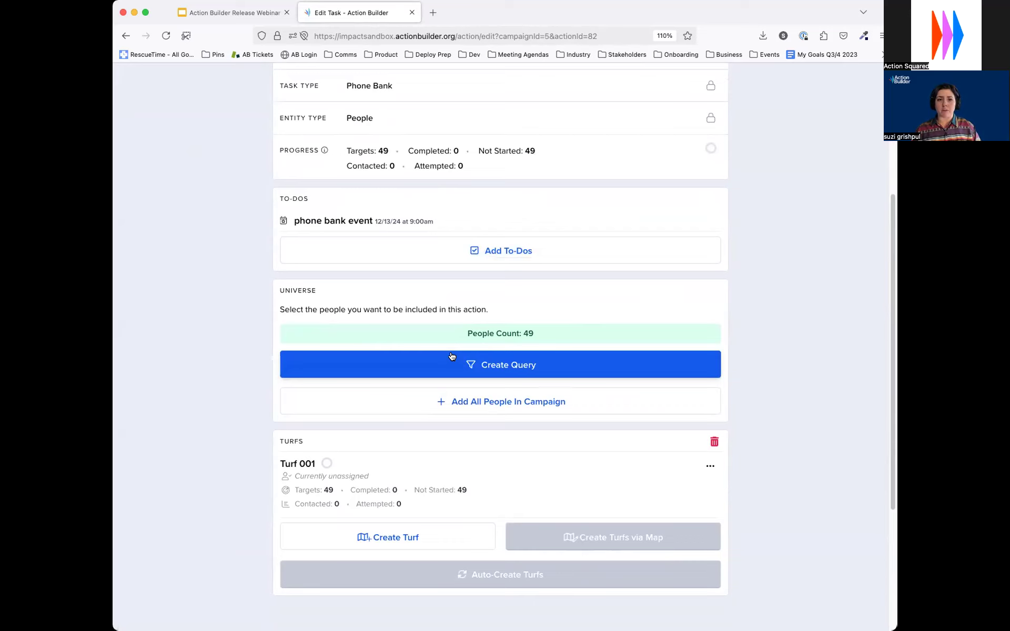
scroll(452, 355, "down", 2)
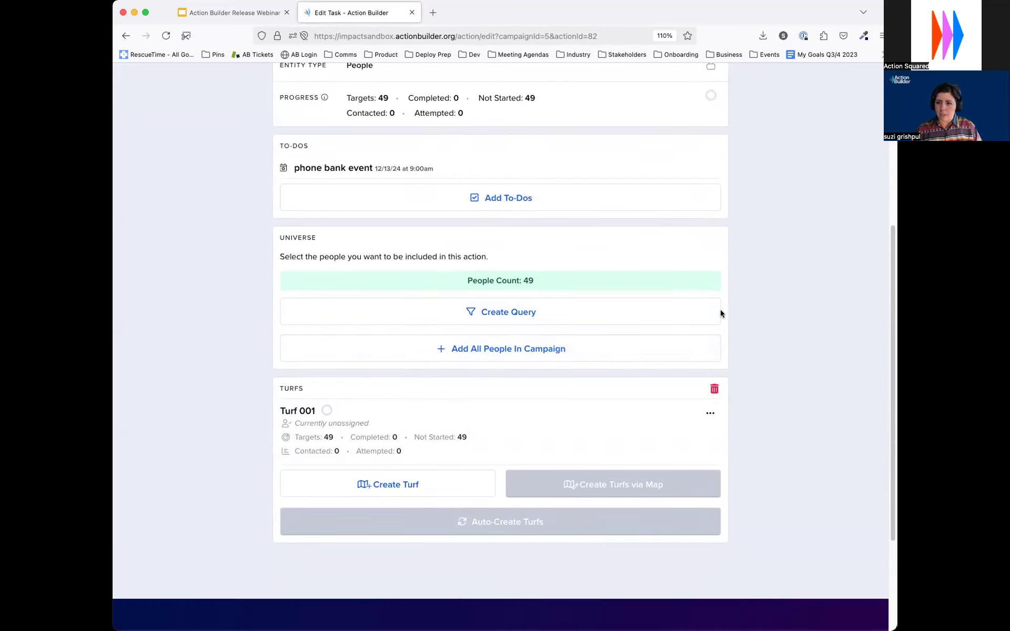
scroll(763, 321, "down", 5)
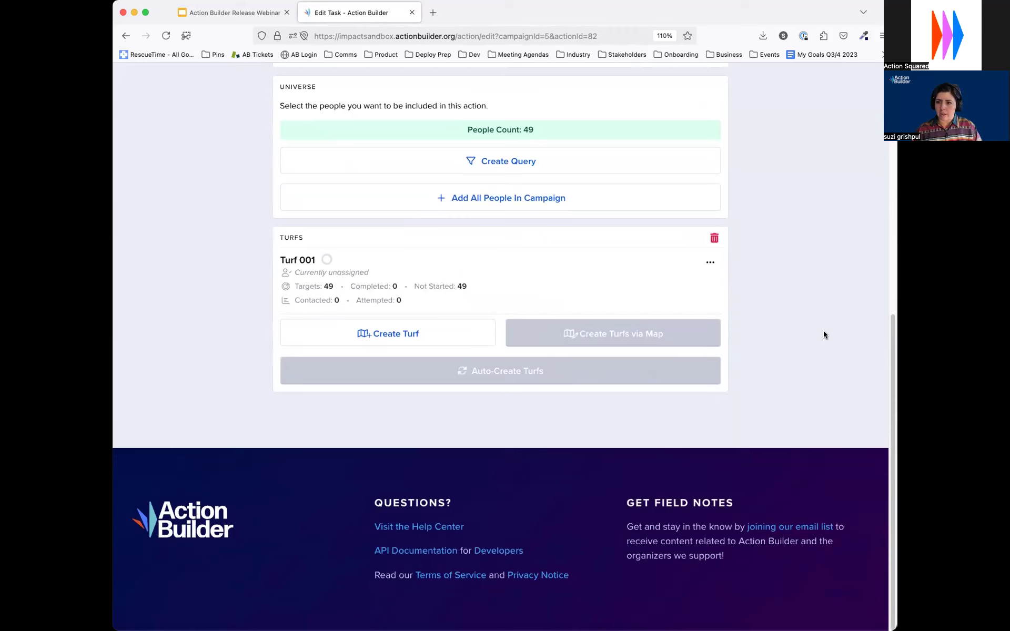
left_click(710, 262)
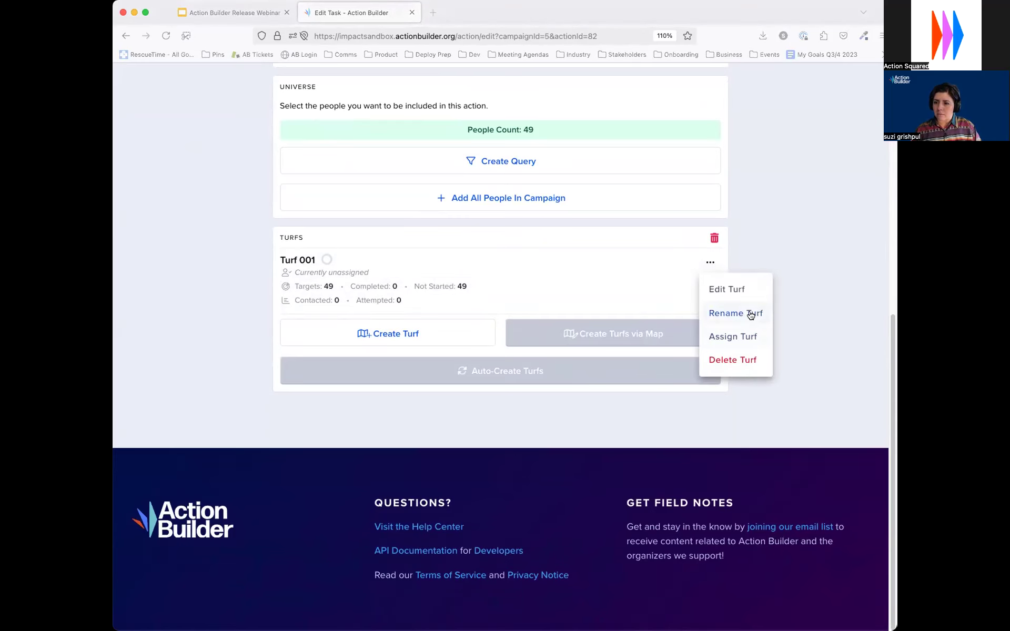
left_click(744, 337)
left_click(389, 216)
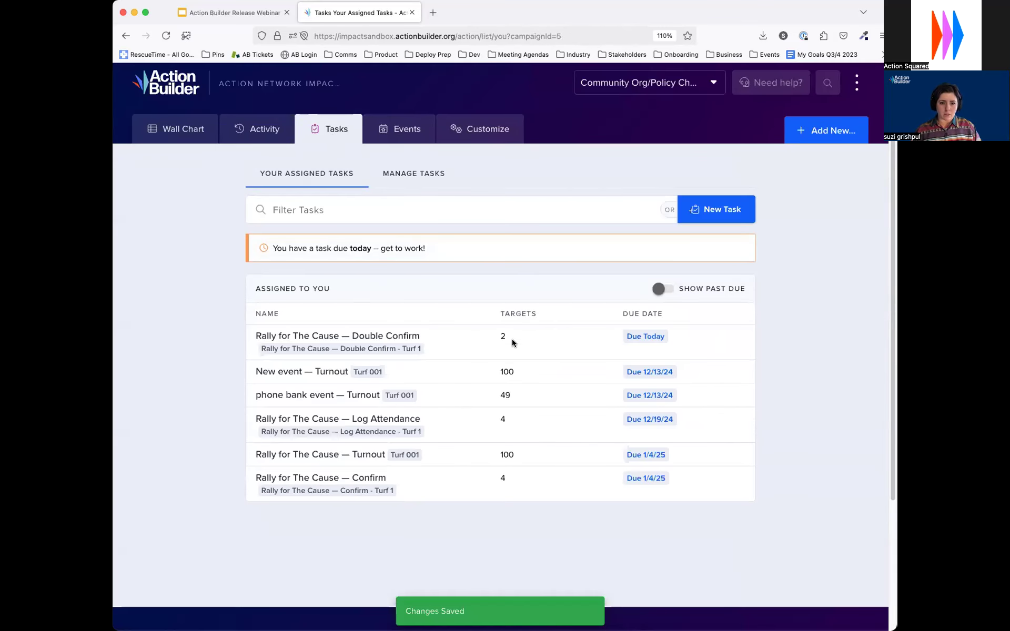
- Open the first target of the phone bank event turnout task and select the Attempted canvass status without submitting it
left_click(341, 395)
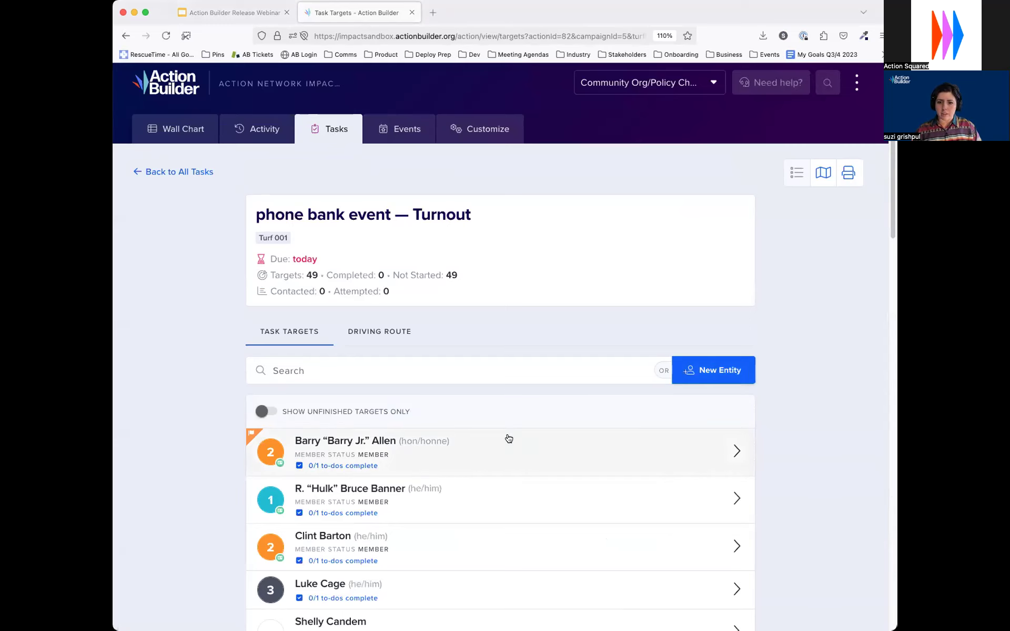
left_click(510, 438)
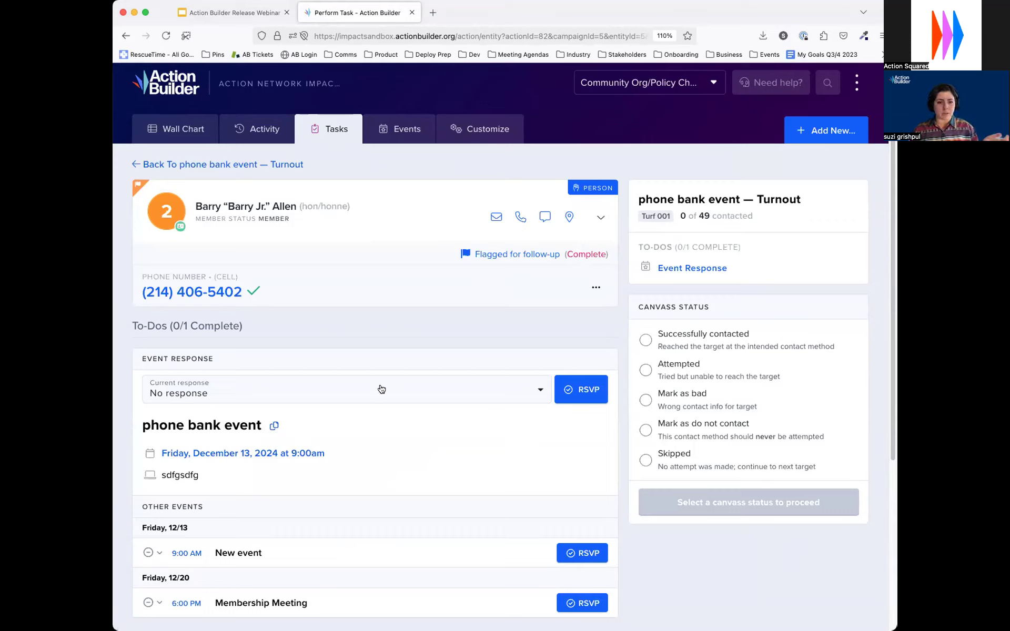
left_click(645, 370)
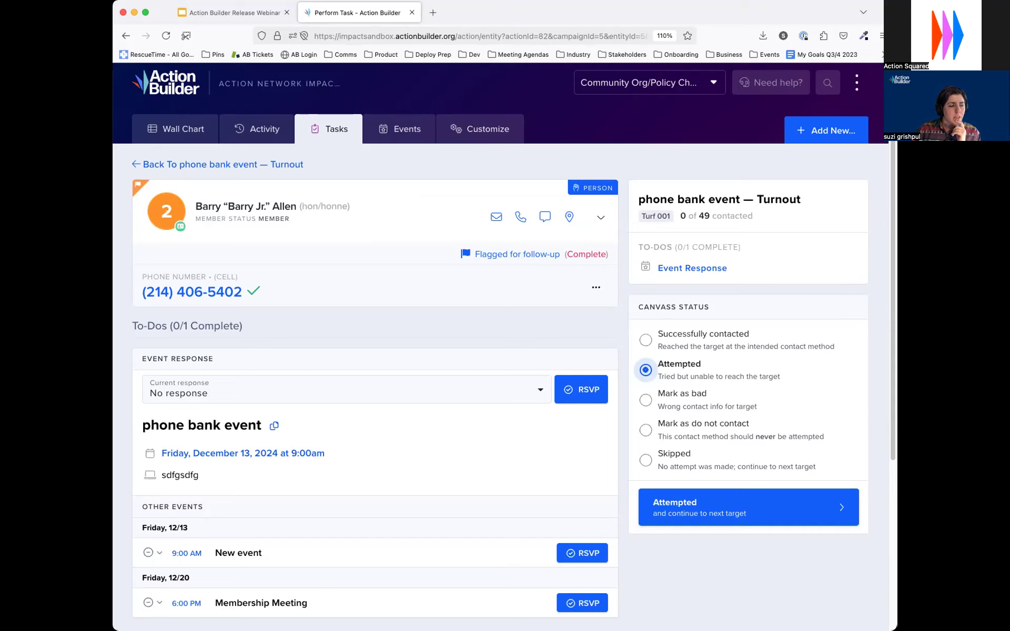
- View the Rally for The Cause event's details, and switch to the Google Slides webinar presentation
left_click(418, 126)
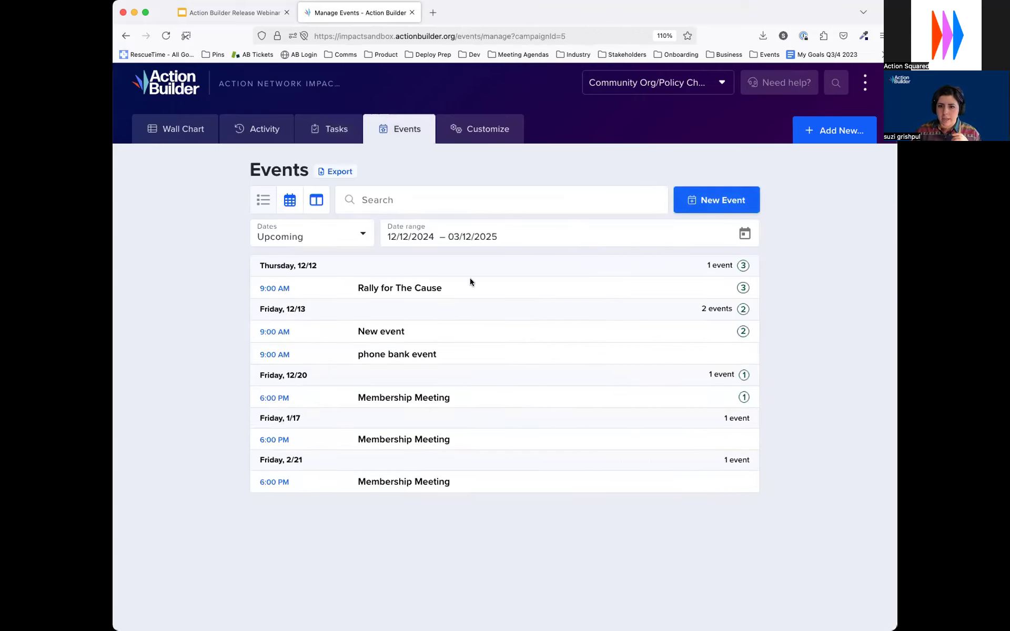
left_click(416, 288)
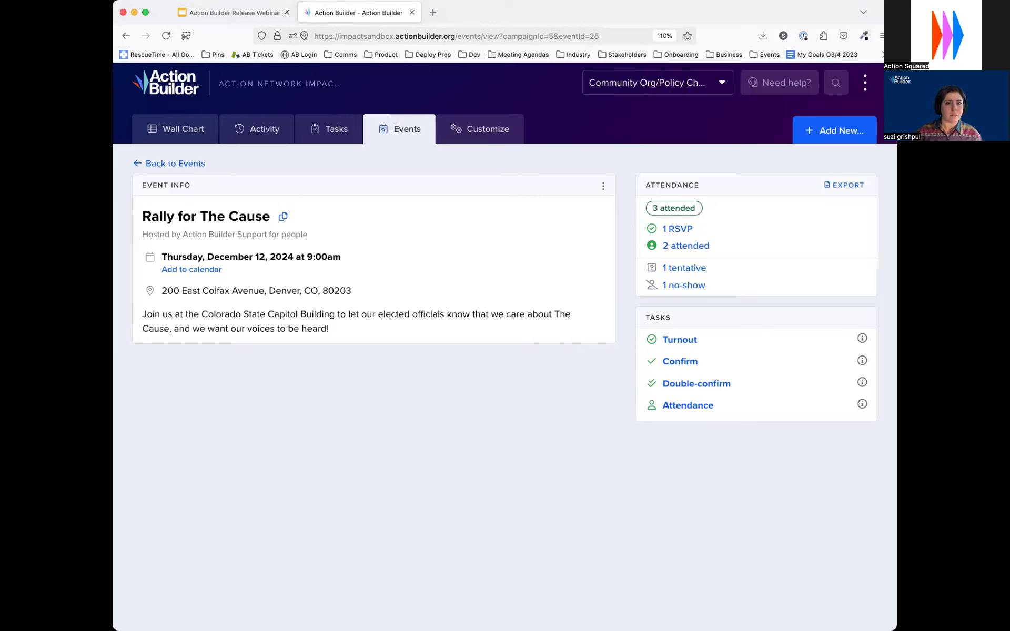
left_click(228, 12)
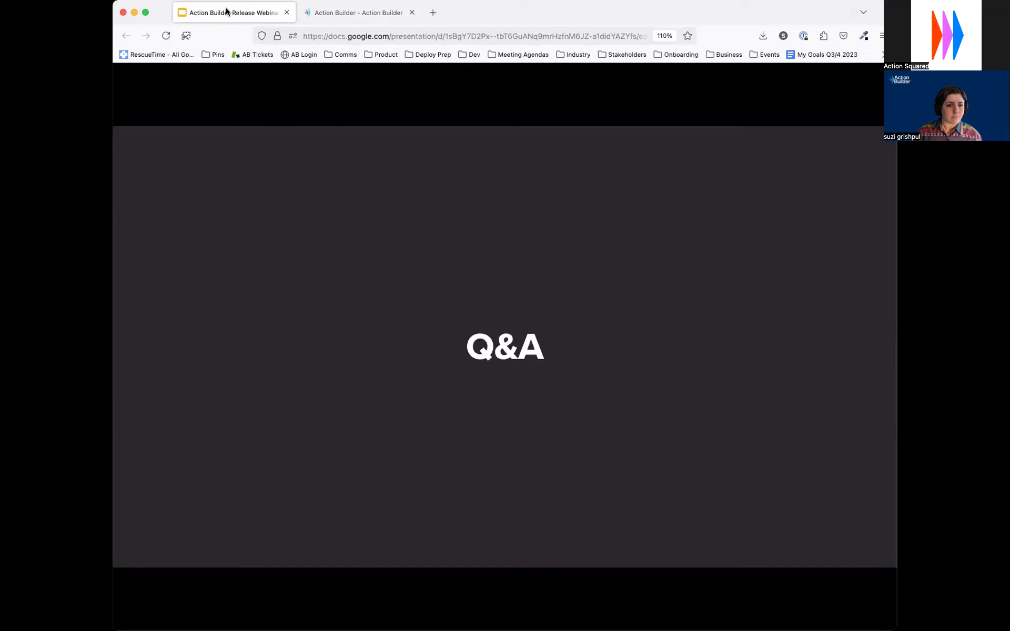